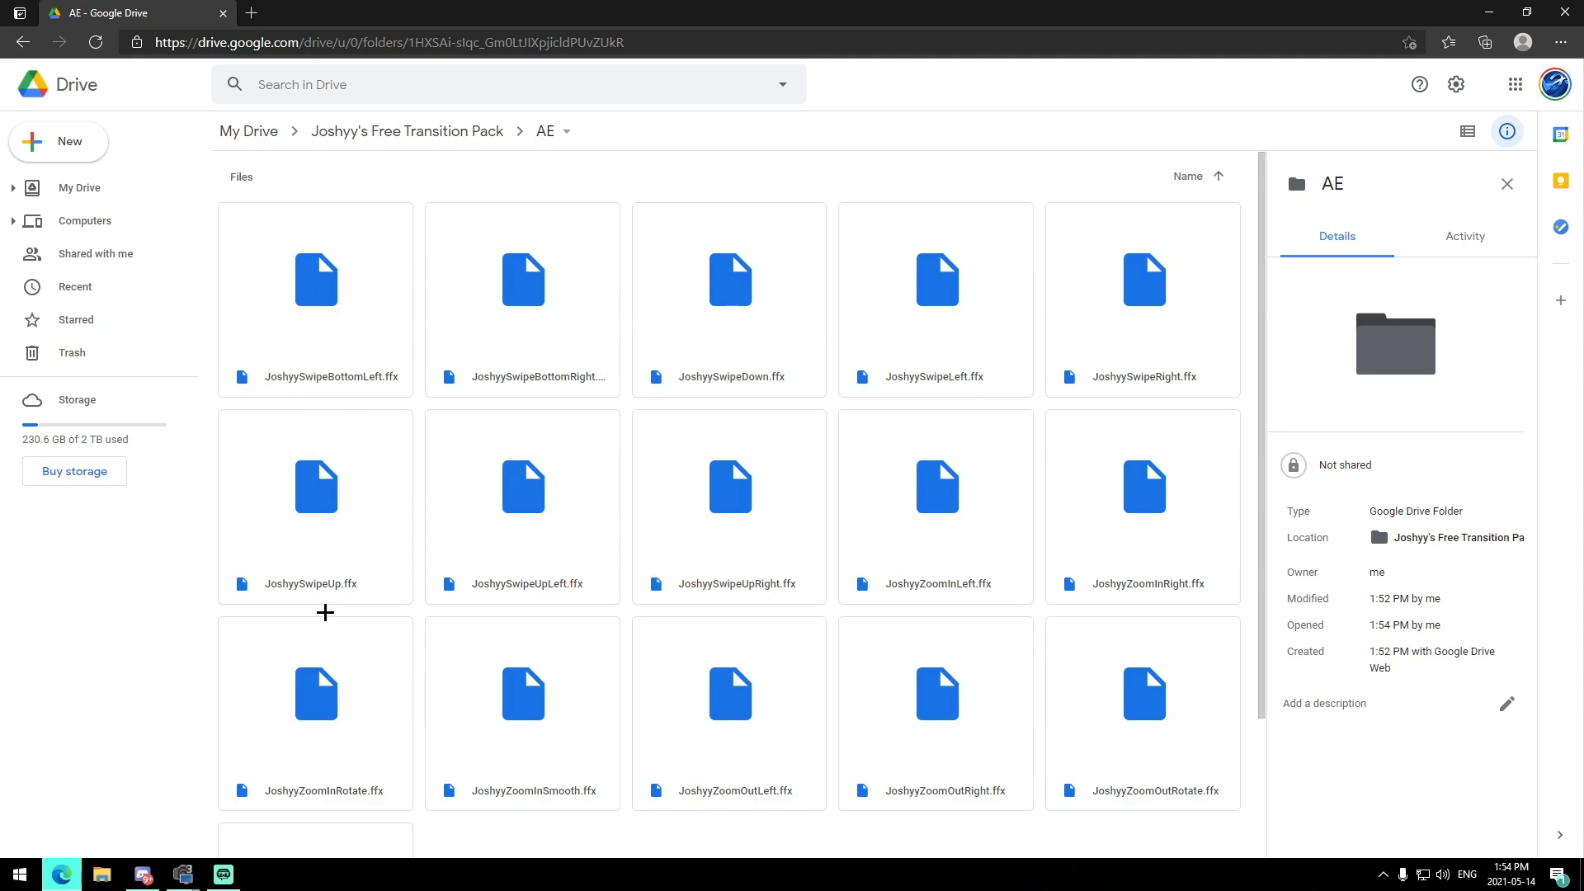
- Look through the After Effects transition presets in the AE folder
scroll(582, 566, down, 1)
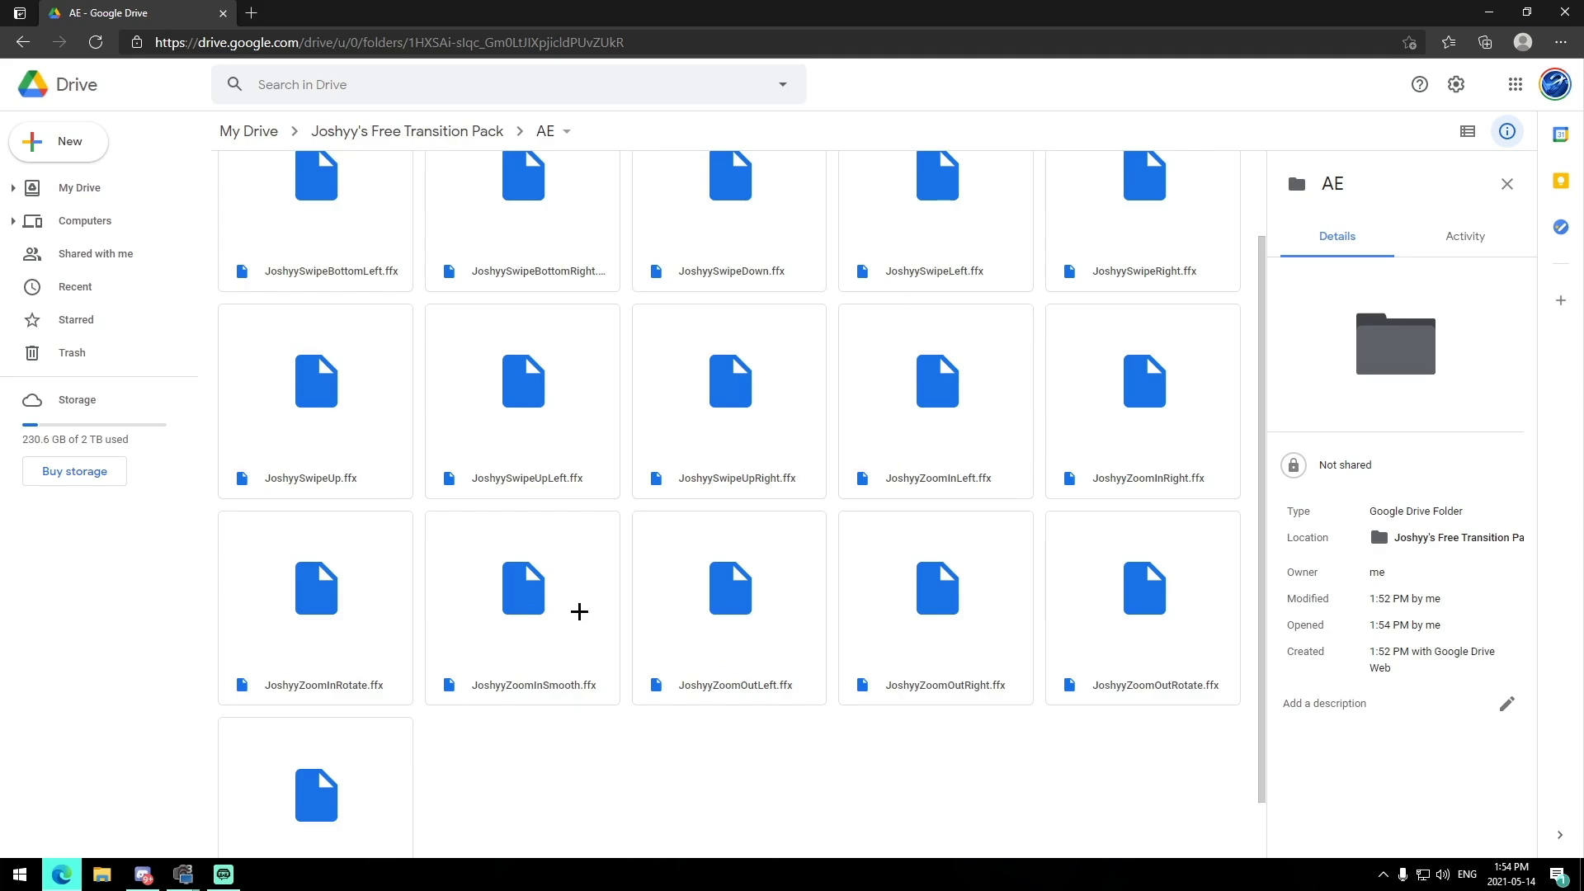
scroll(582, 516, down, 1)
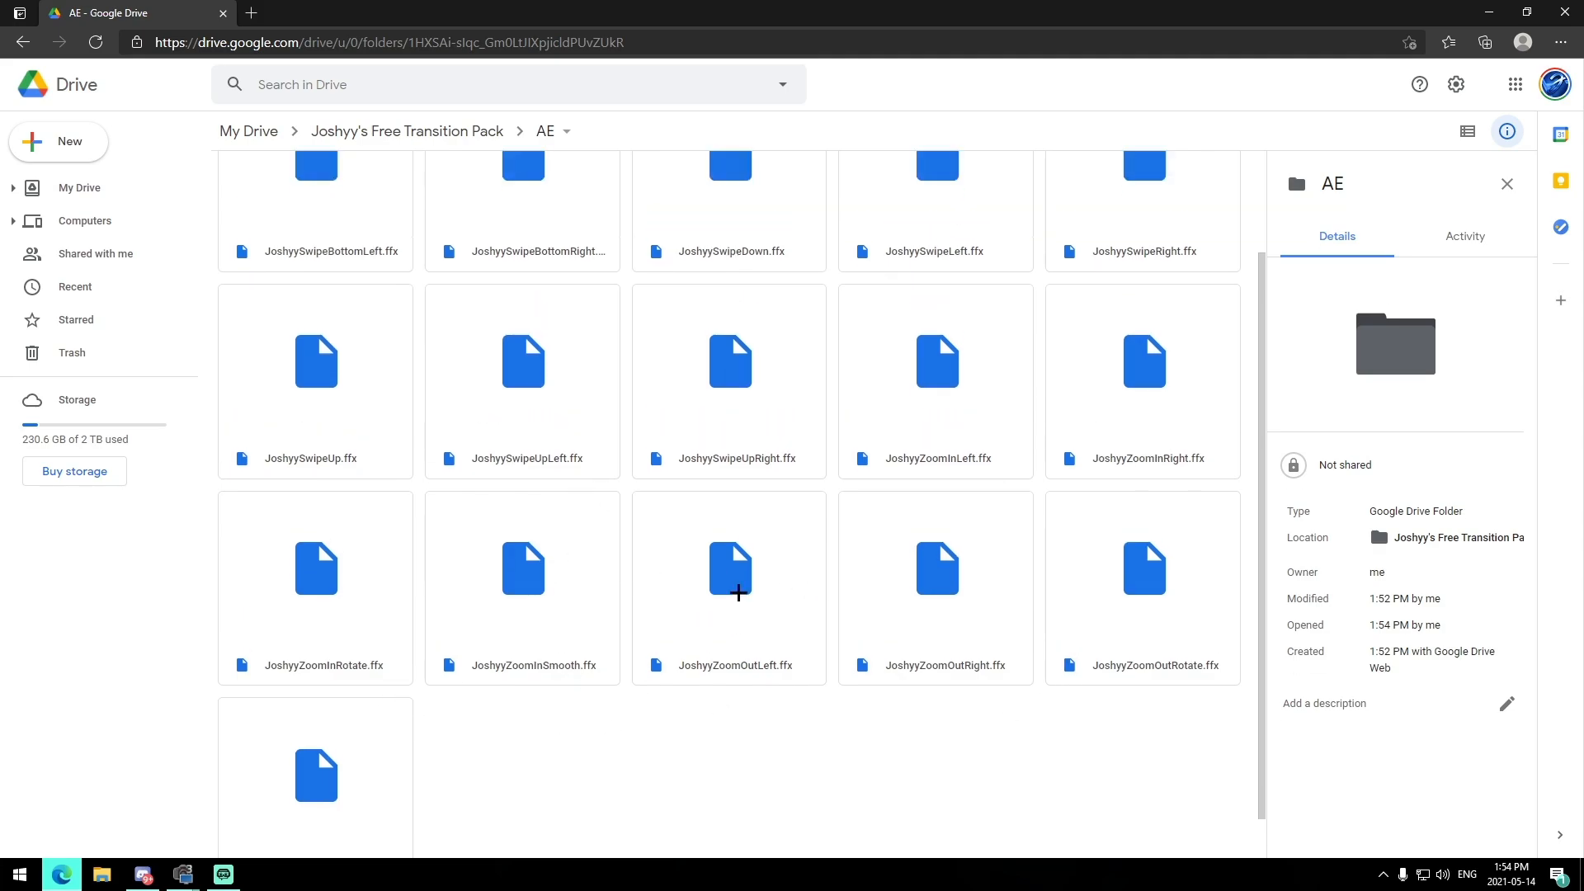
scroll(722, 594, up, 2)
scroll(903, 615, down, 2)
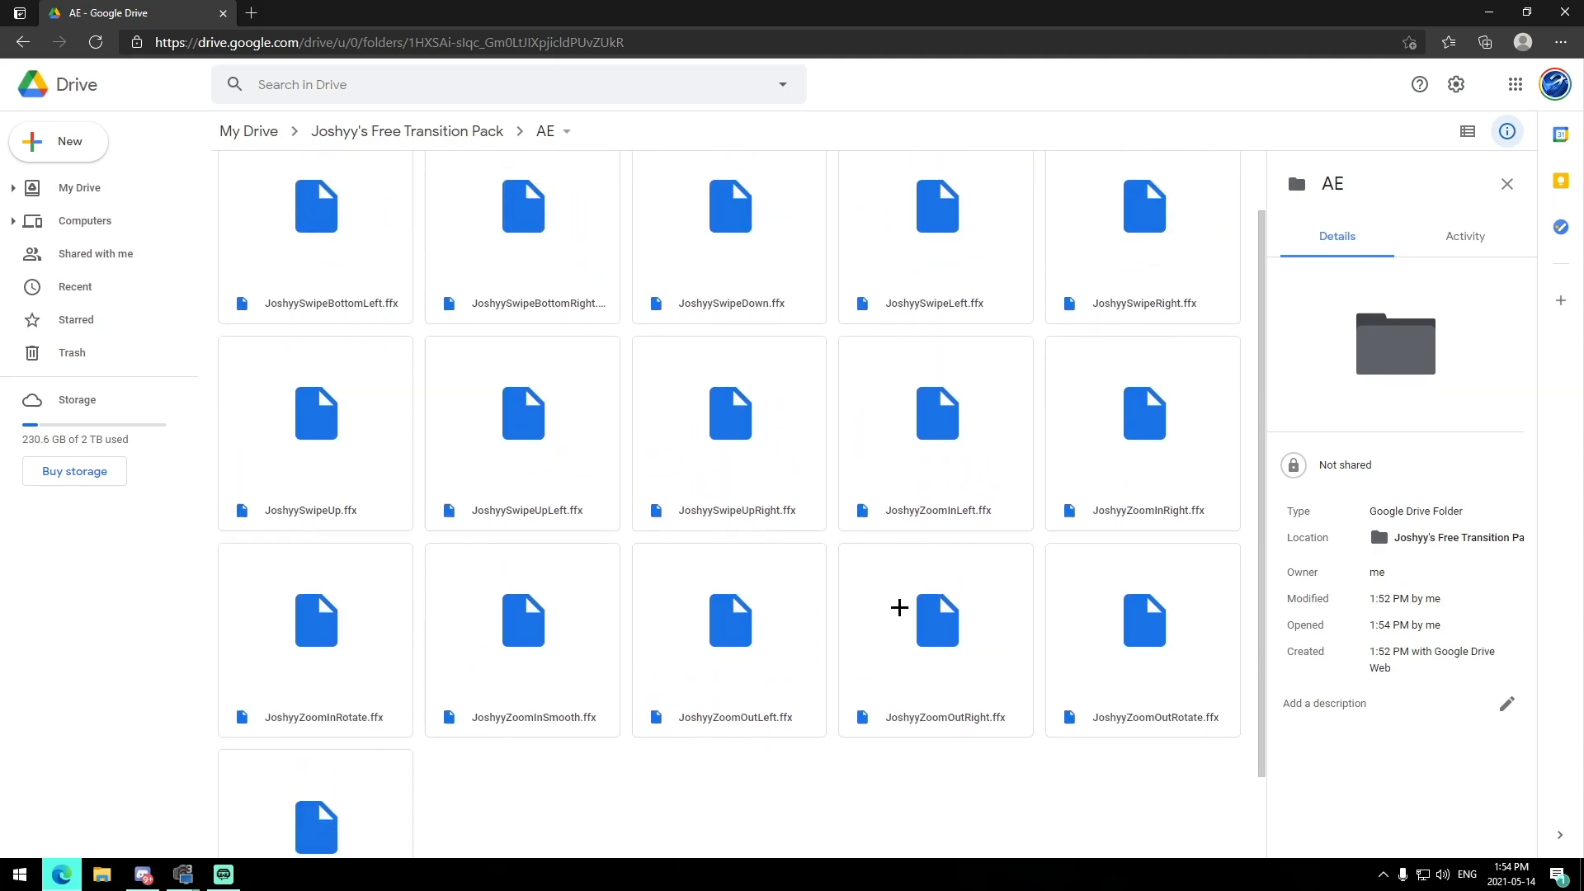
drag(1195, 756, 324, 287)
click(462, 190)
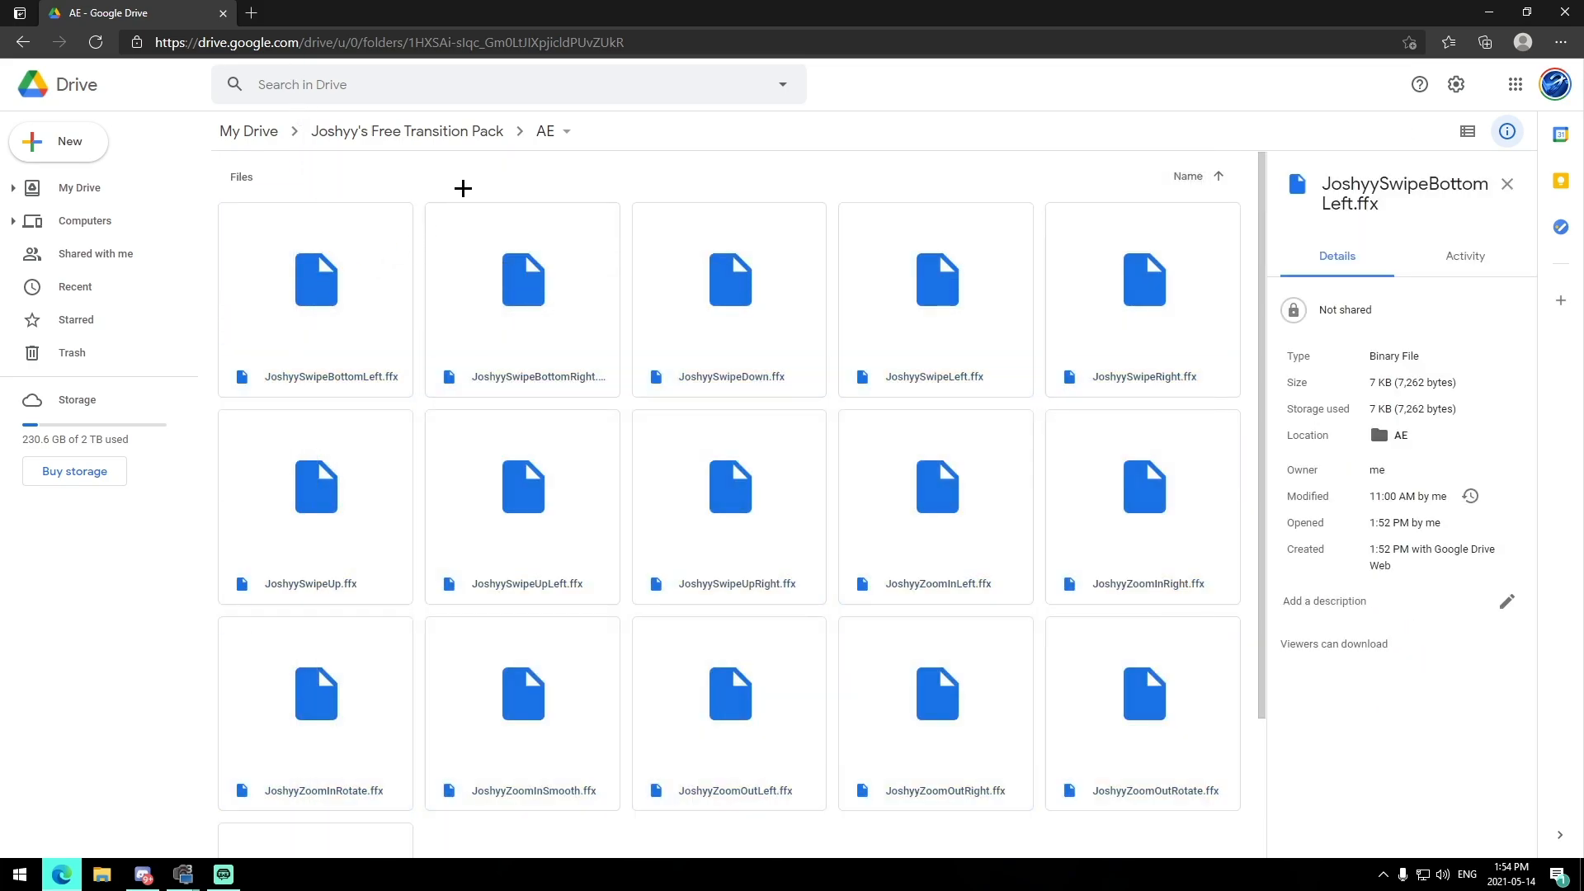
scroll(413, 558, down, 2)
drag(1166, 746, 433, 206)
- Open the pack's Davinci folder and look through its .setting transition presets
click(442, 135)
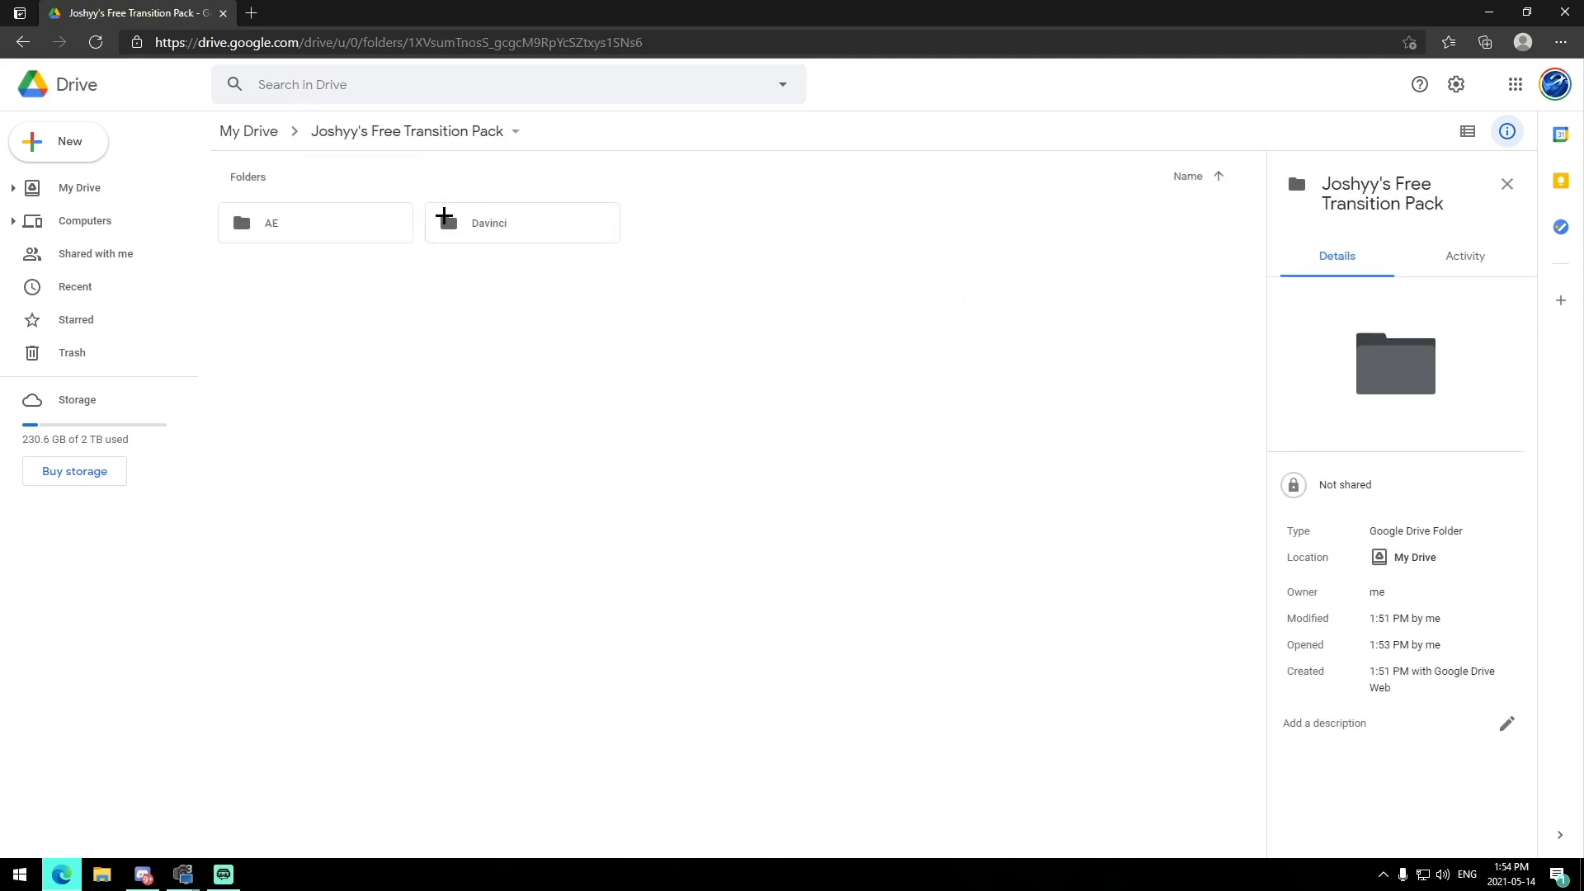
click(458, 216)
double_click(458, 216)
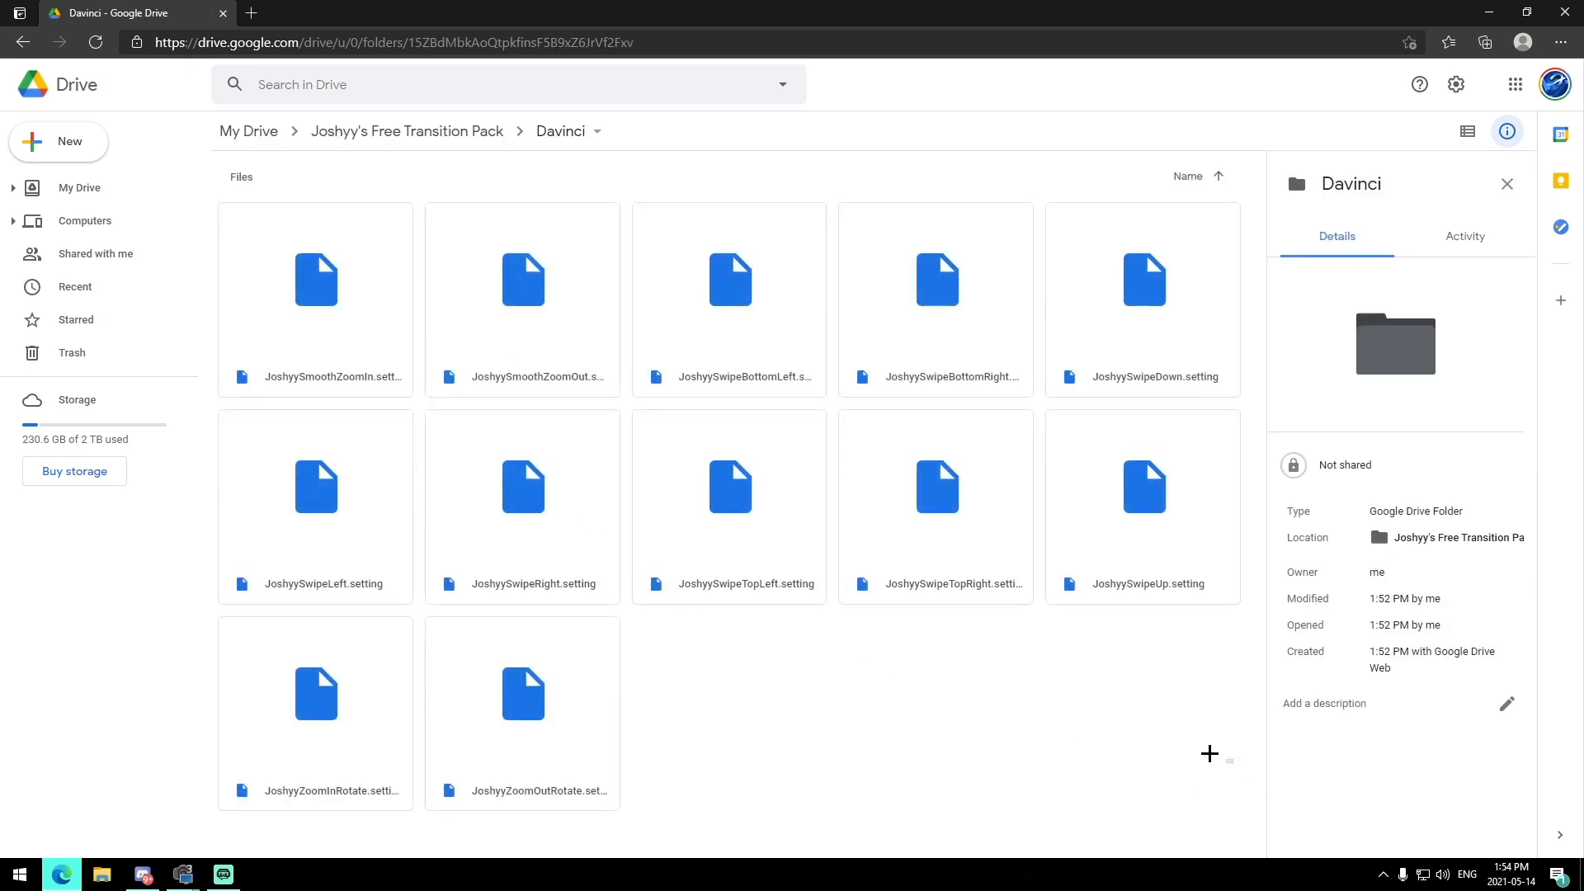
drag(1233, 764, 312, 290)
drag(1157, 746, 323, 336)
click(1213, 784)
drag(1193, 750, 342, 290)
click(1081, 708)
drag(1238, 724, 233, 424)
click(1068, 690)
drag(1189, 720, 328, 331)
click(1097, 690)
drag(1102, 752, 763, 660)
- Return to the Joshyy's Free Transition Pack folder to view its AE and Davinci subfolders
click(367, 142)
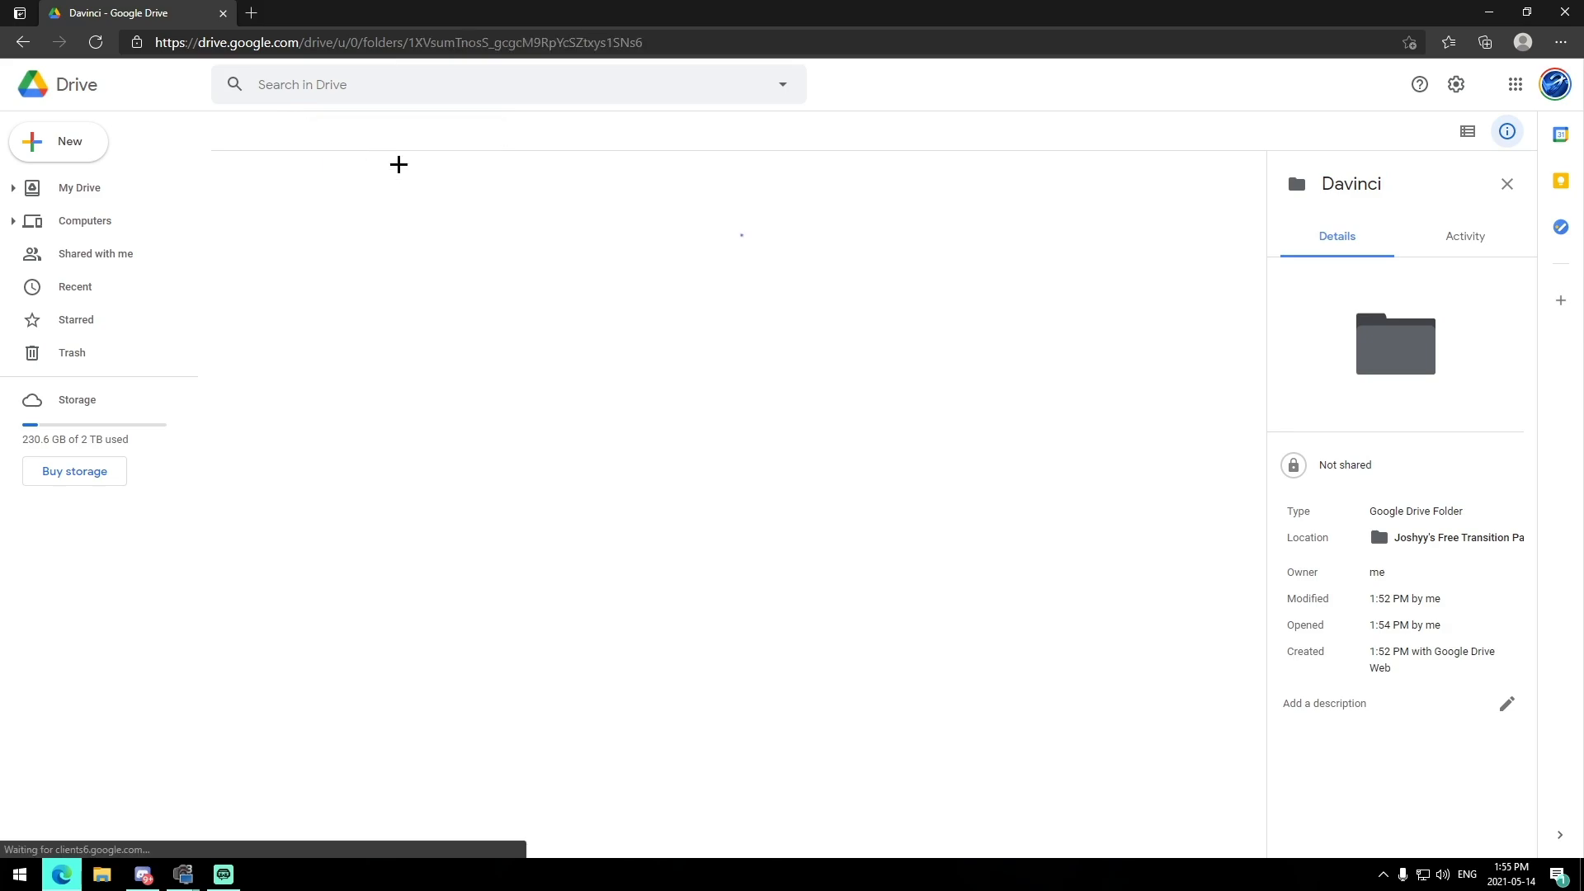
drag(606, 343, 318, 212)
click(574, 303)
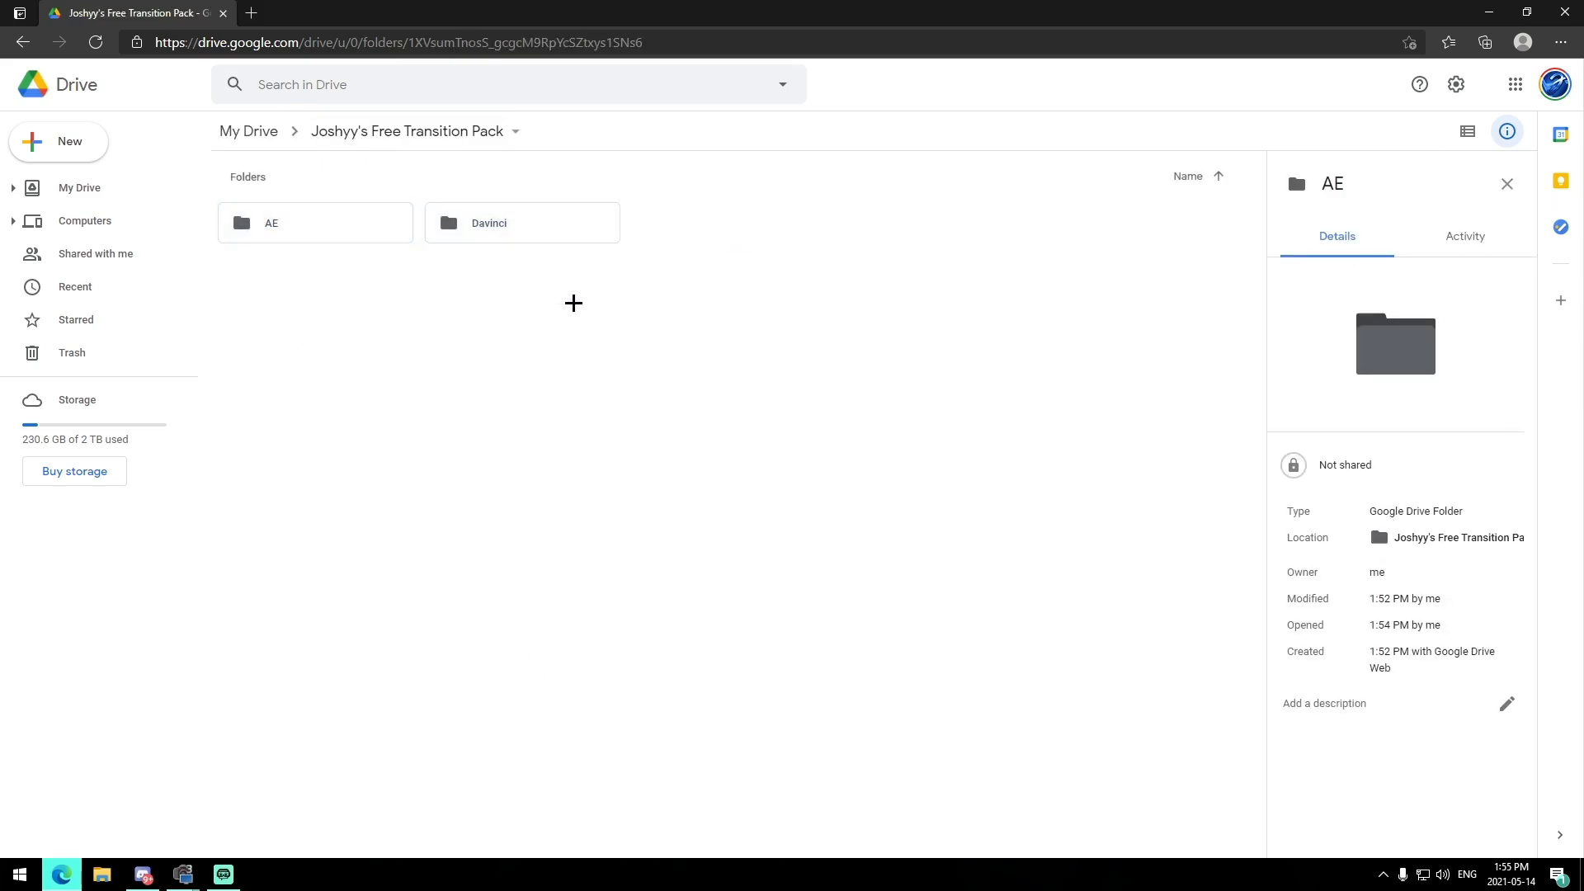
drag(556, 297, 302, 207)
click(477, 267)
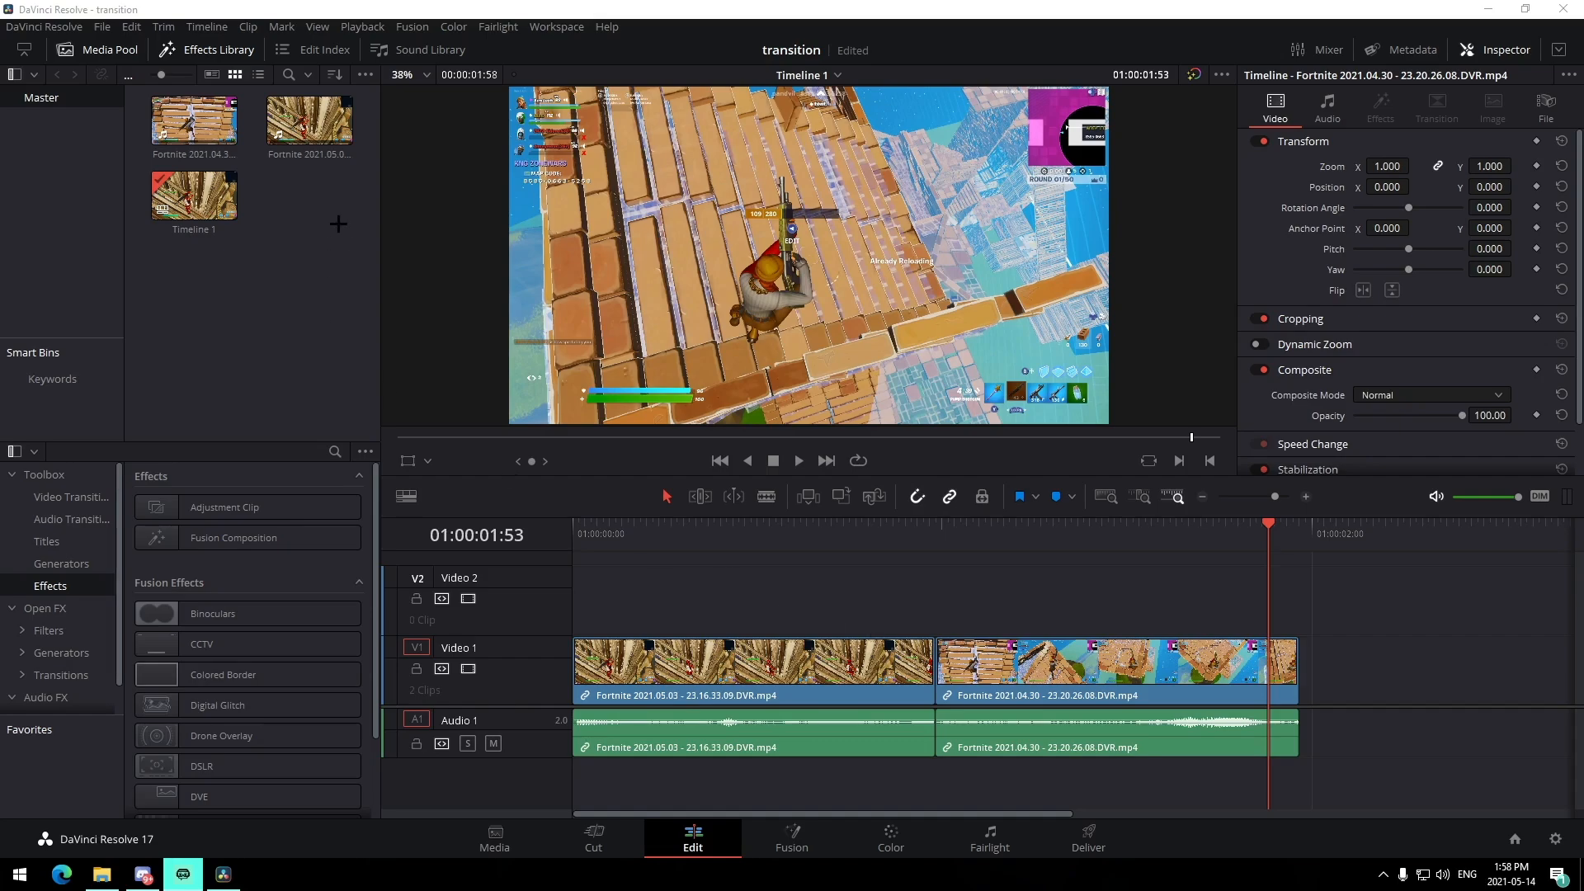
drag(888, 591, 1031, 702)
click(914, 571)
click(982, 614)
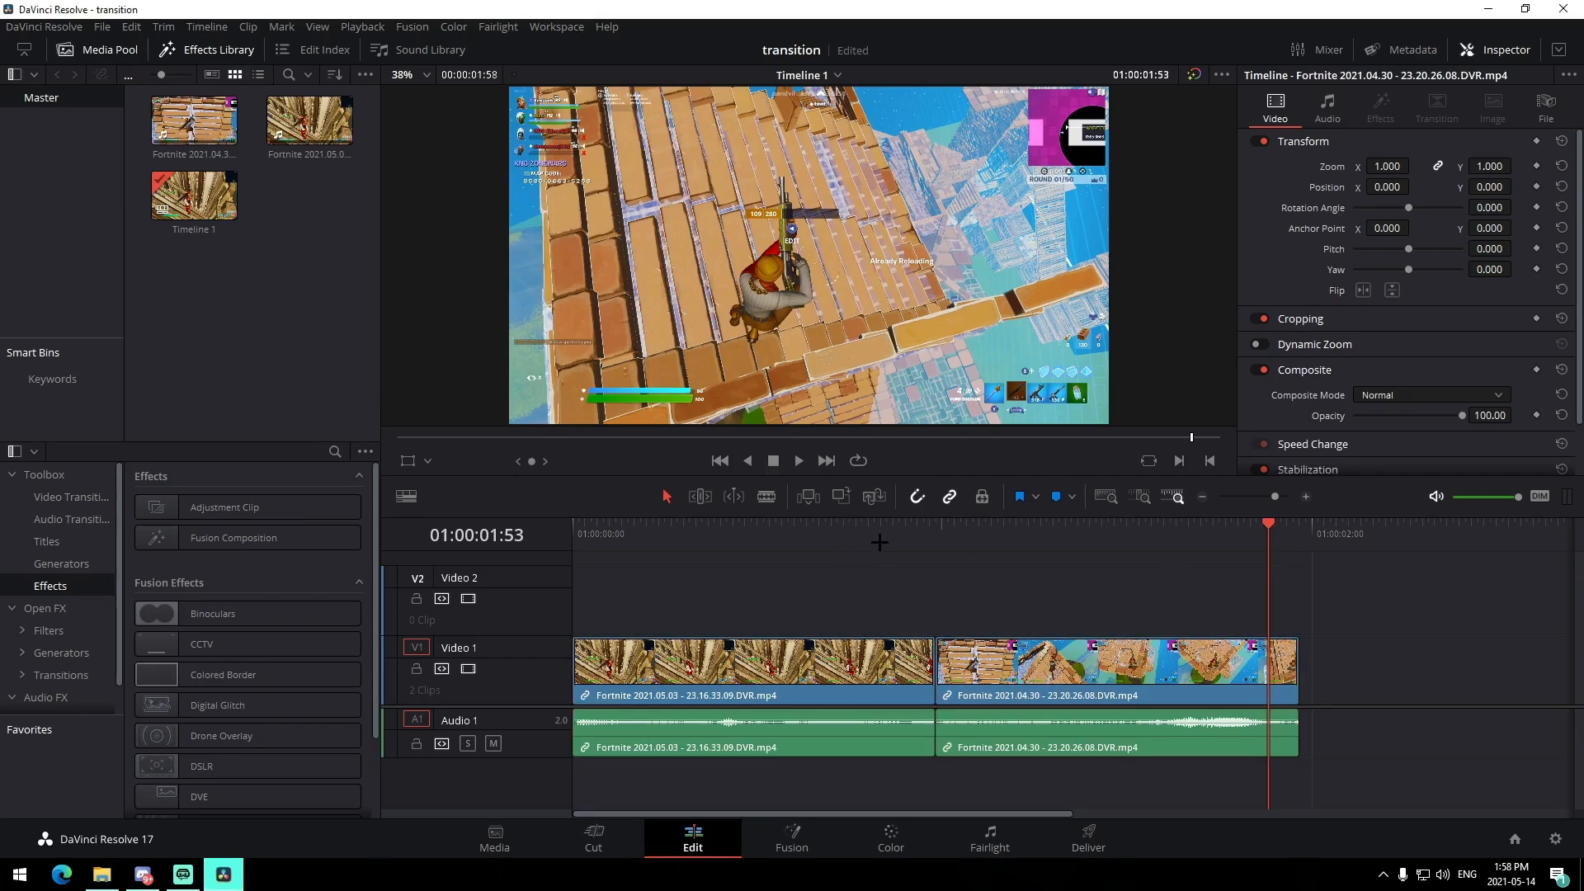
mouse_move(880, 542)
mouse_down()
mouse_move(901, 547)
mouse_move(875, 556)
mouse_up()
click(121, 66)
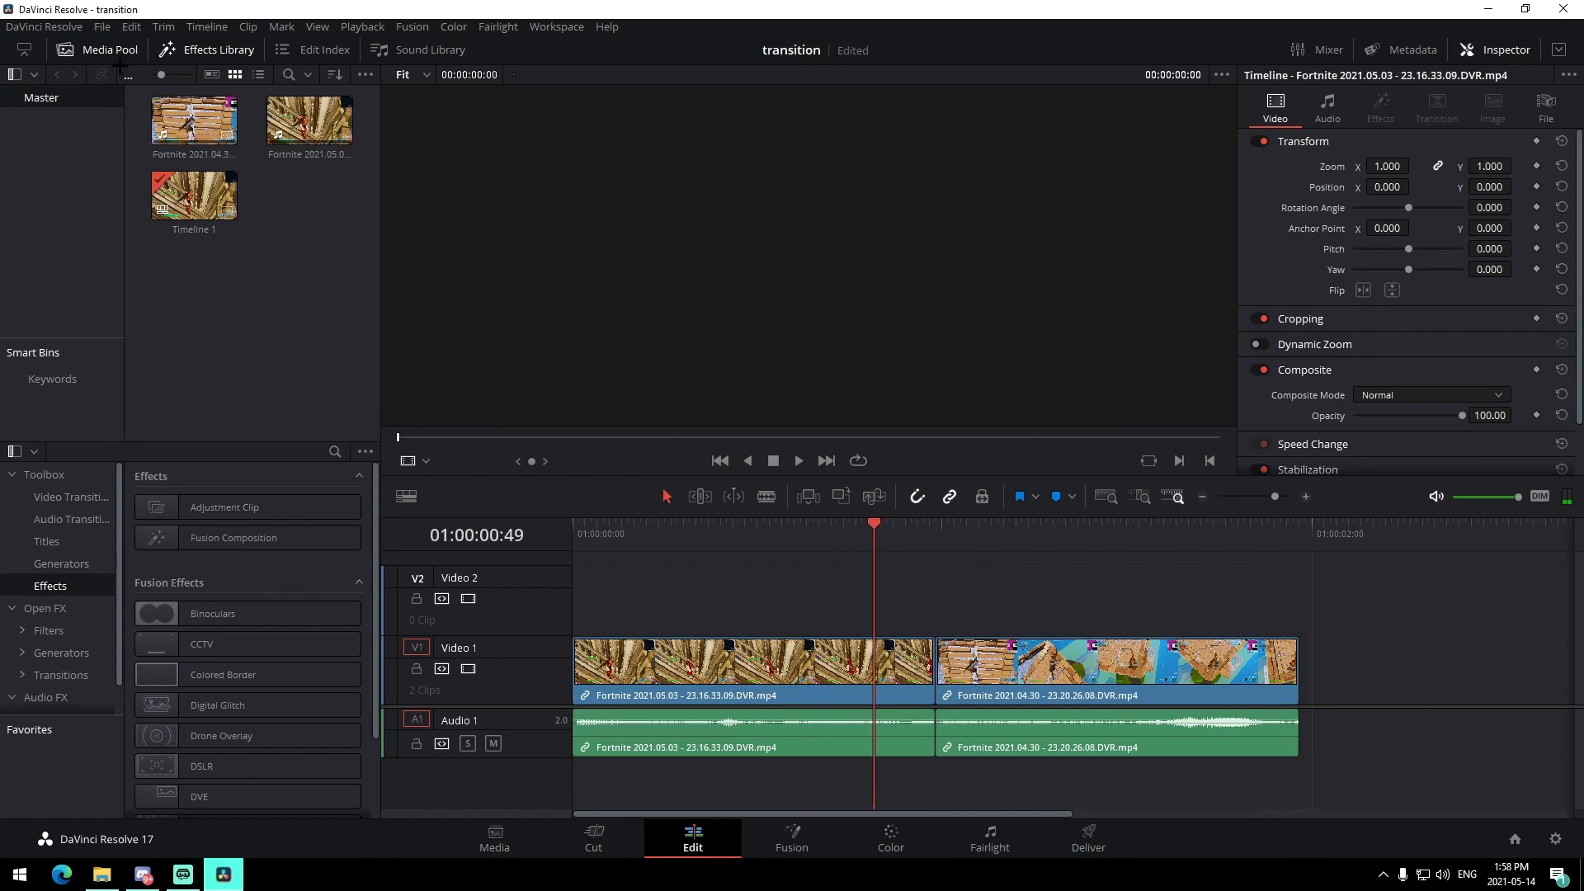
- Check the timeline resolution and frame rate in the project settings, and close them without changes
click(103, 26)
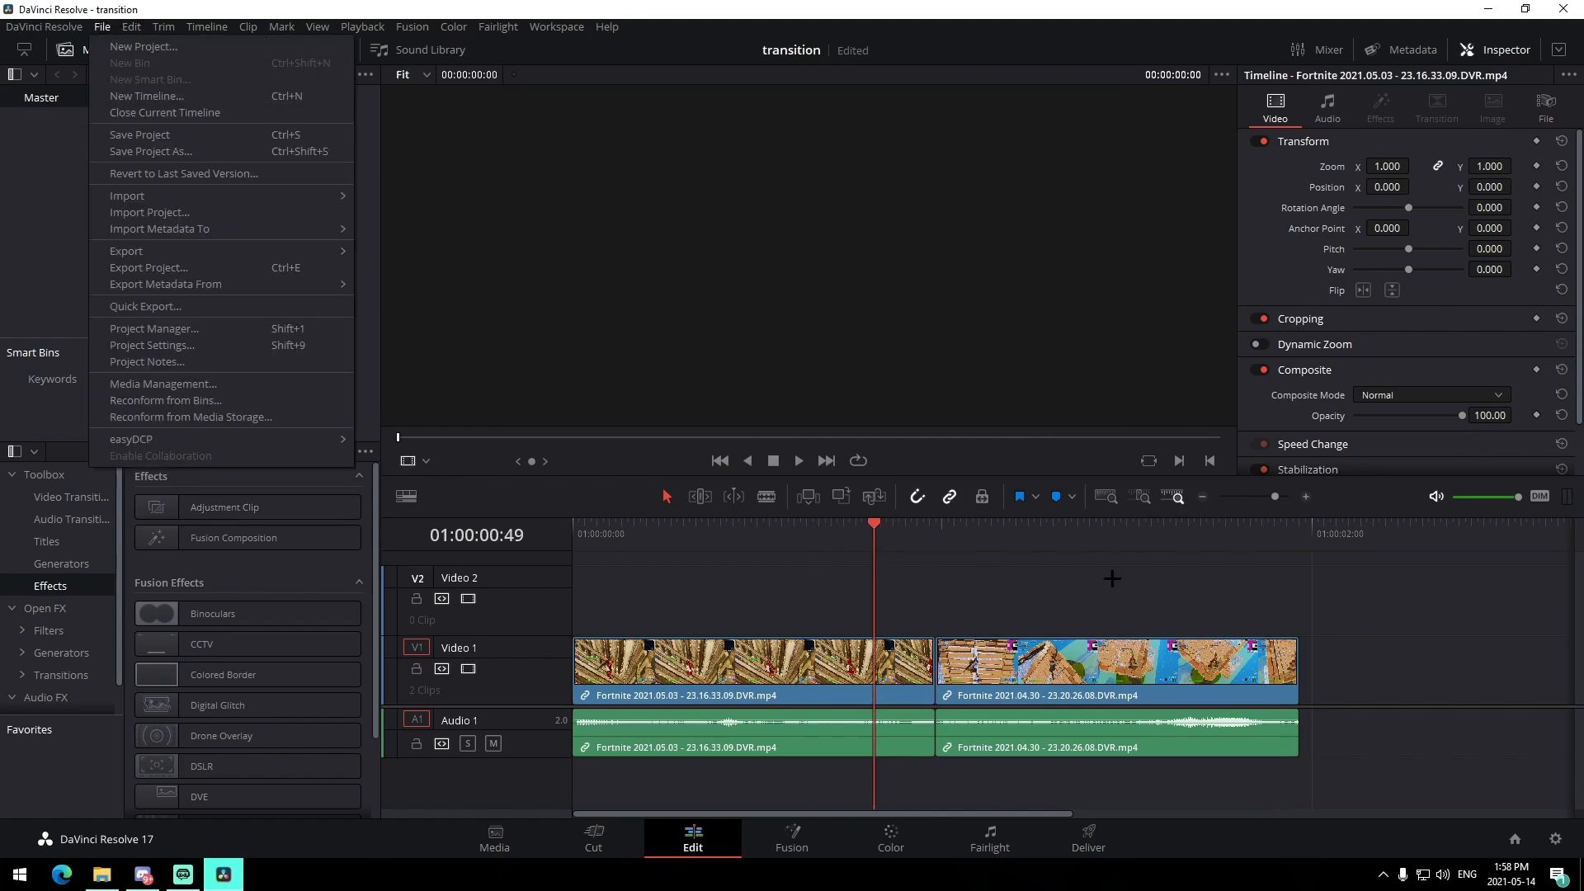
click(147, 345)
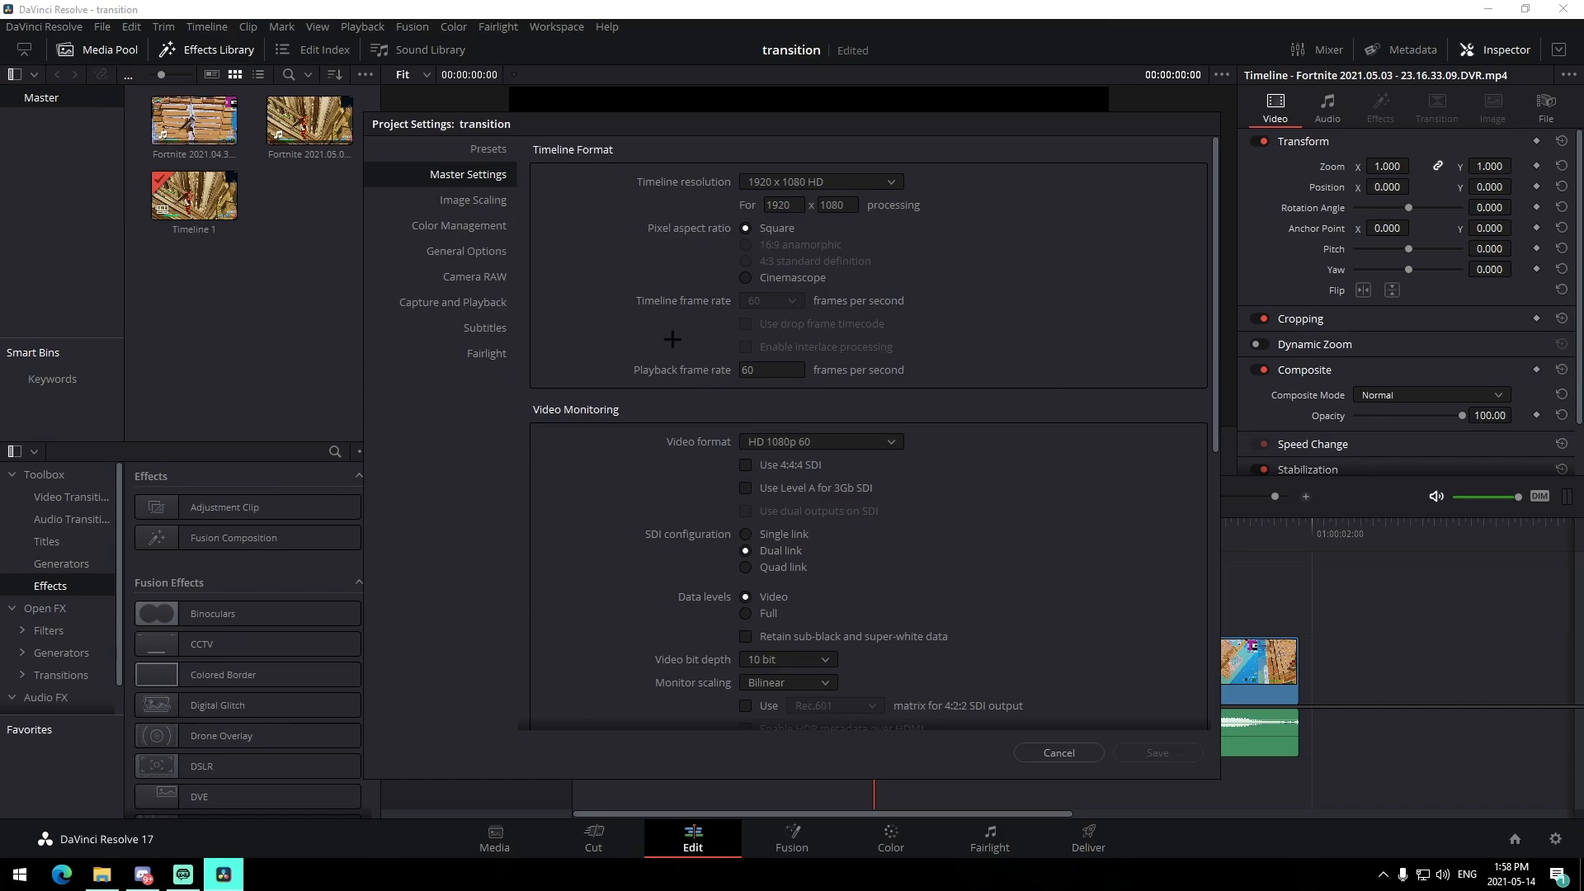
click(1059, 752)
- Park the playhead at the cut between the two clips and browse to Joshyy Transition Pack's Davinci folder in File Explorer
click(930, 530)
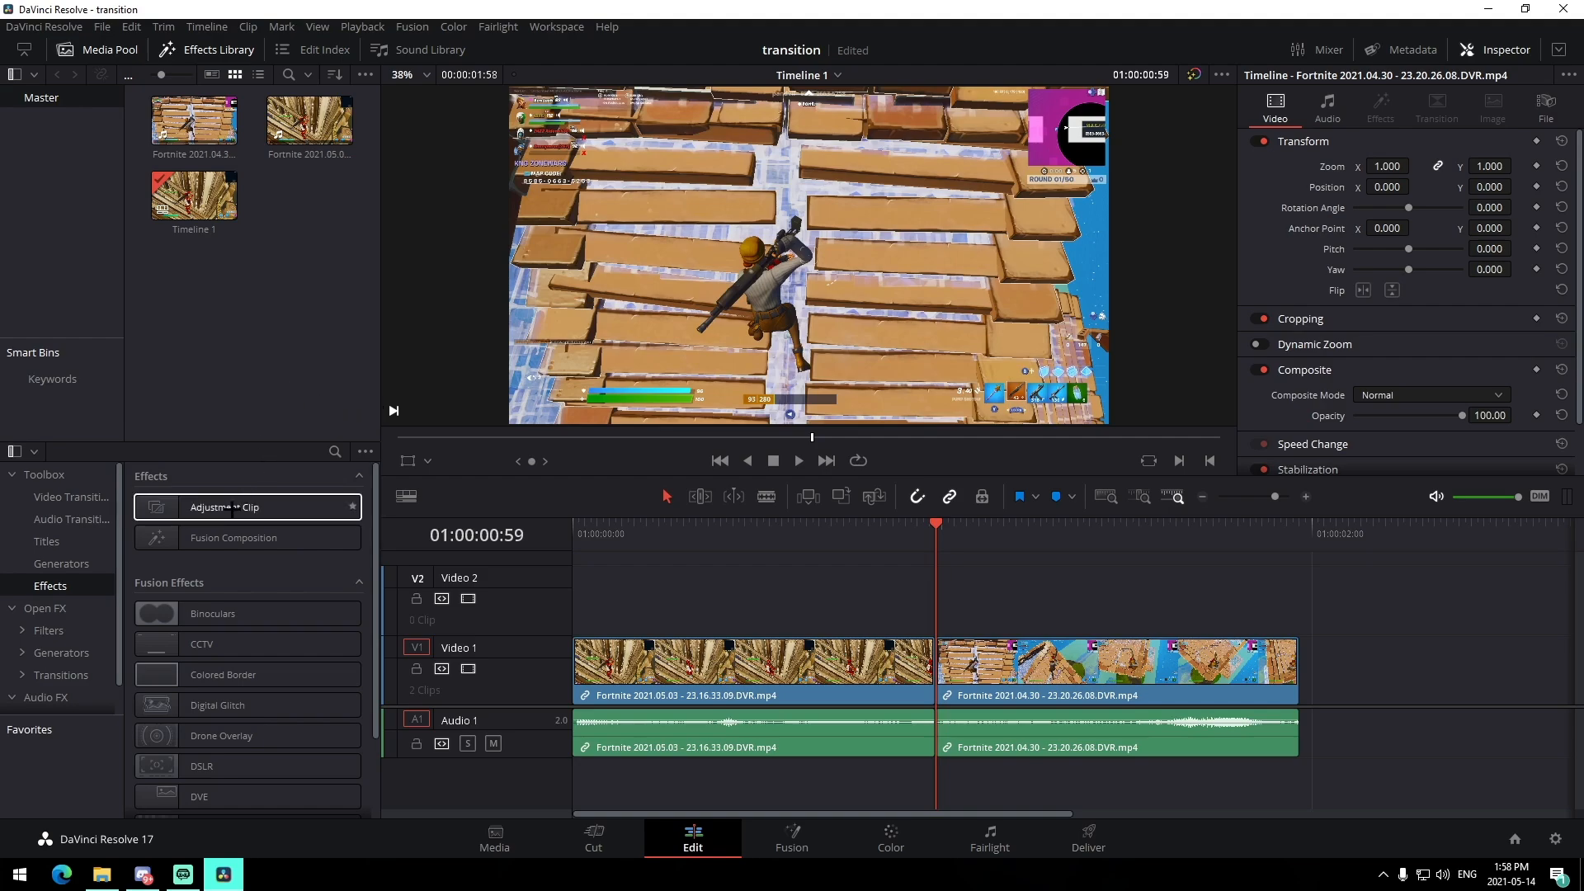
click(223, 506)
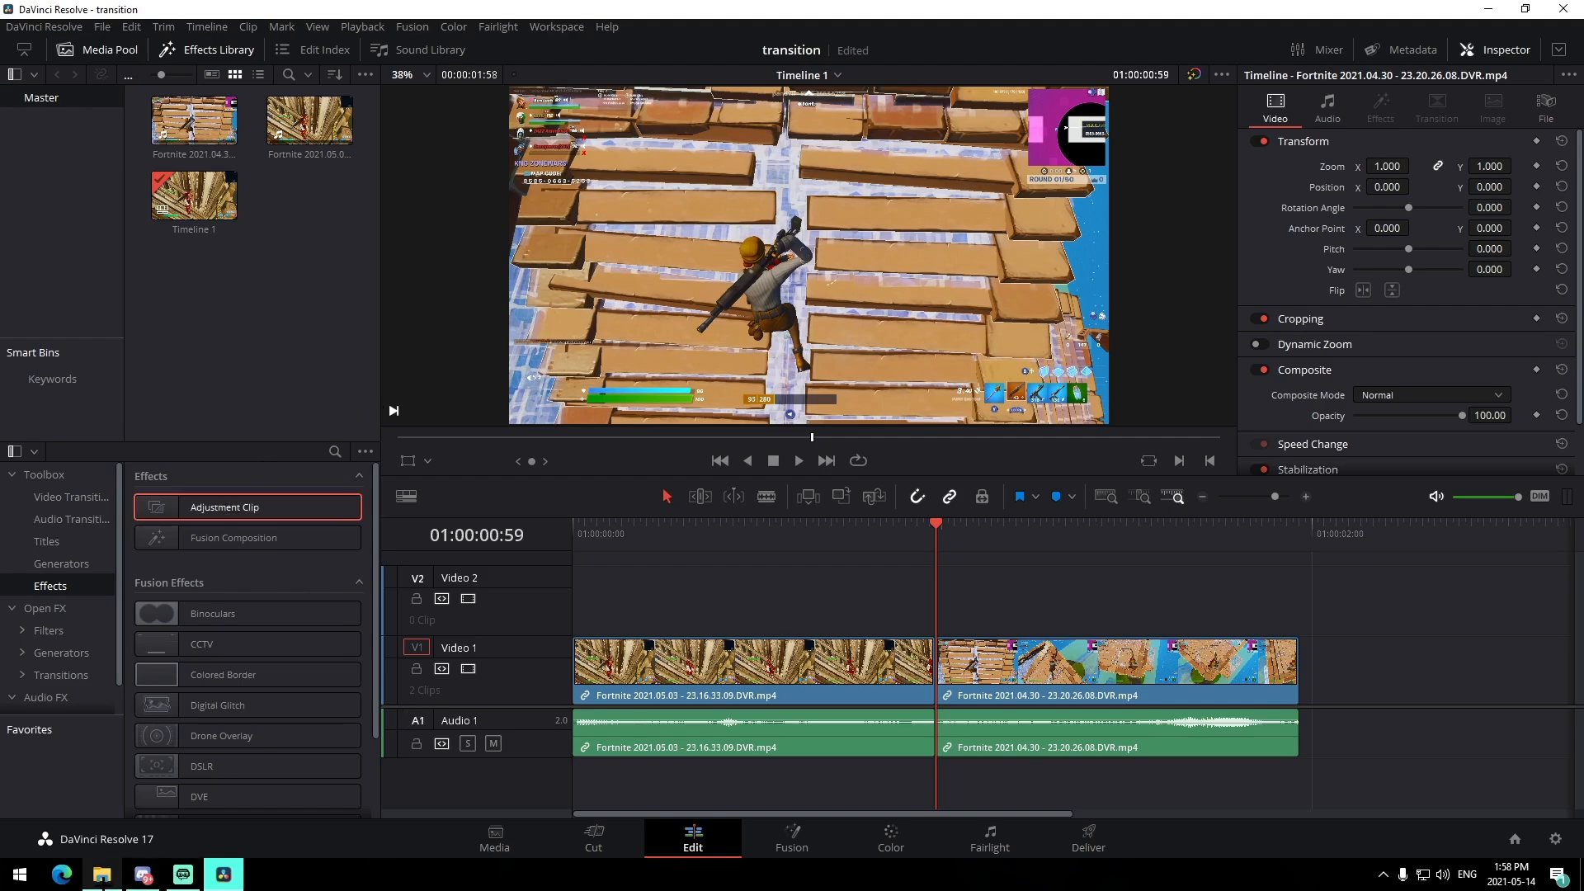
click(102, 875)
click(619, 350)
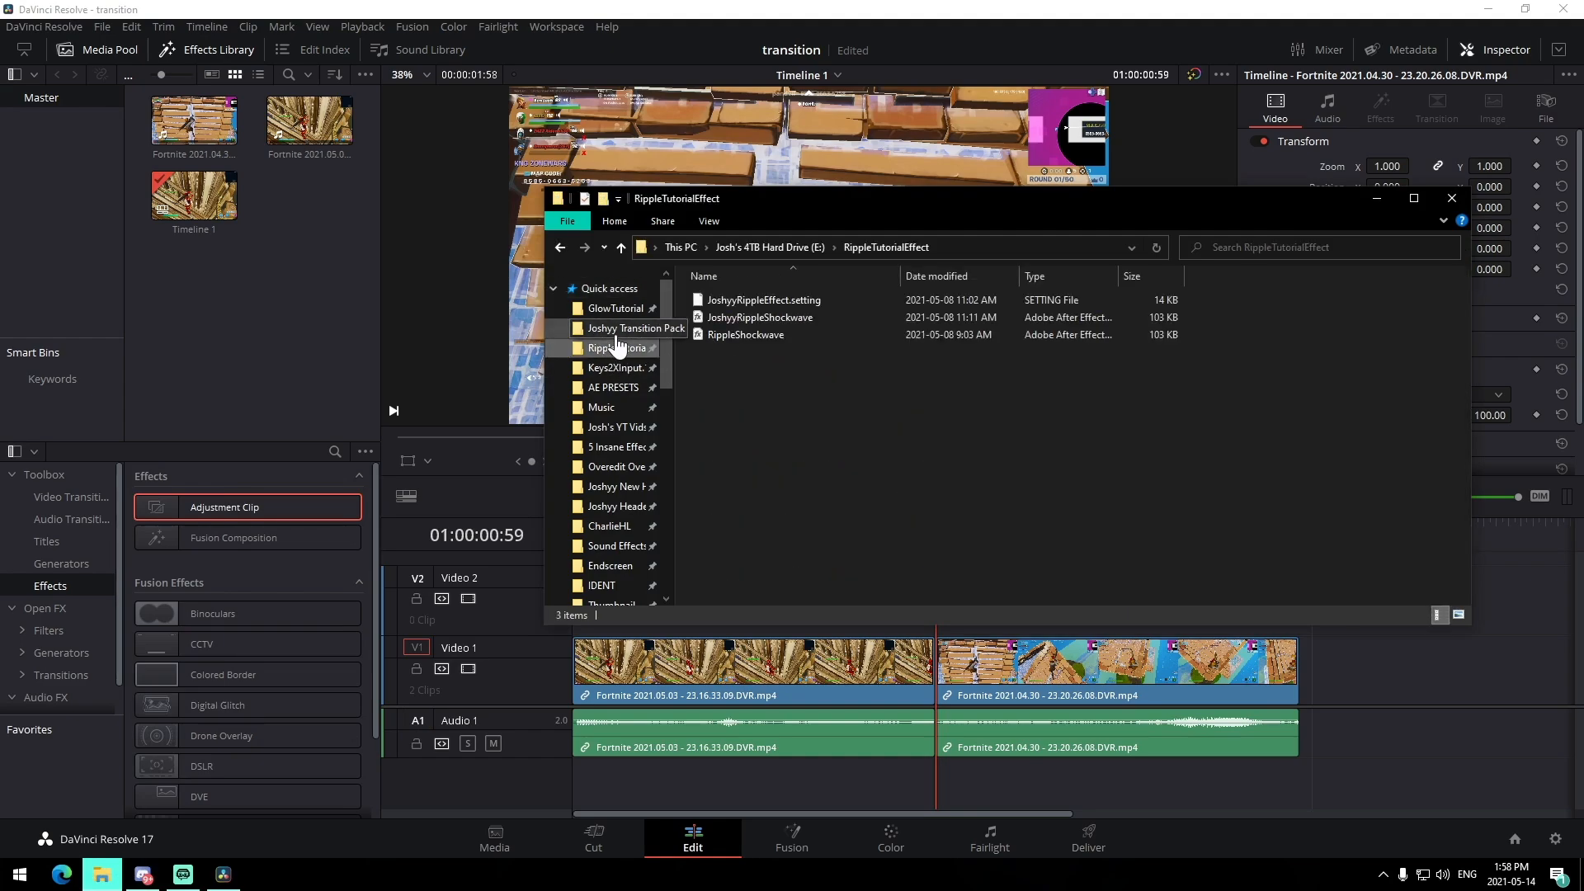
click(617, 328)
double_click(744, 316)
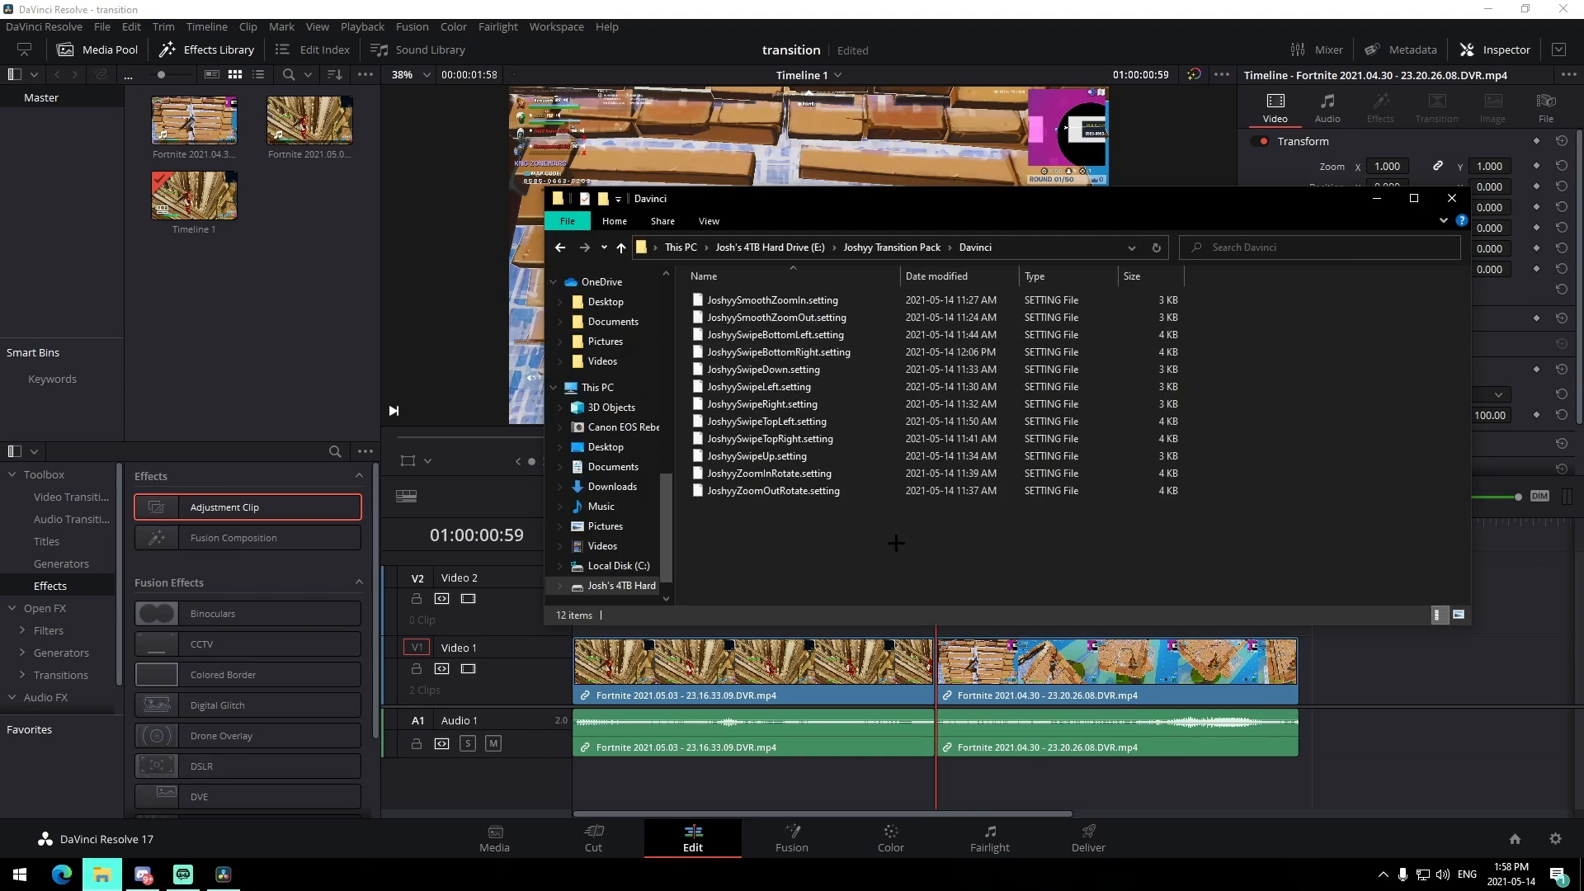
drag(896, 543, 713, 285)
click(1102, 598)
click(1356, 694)
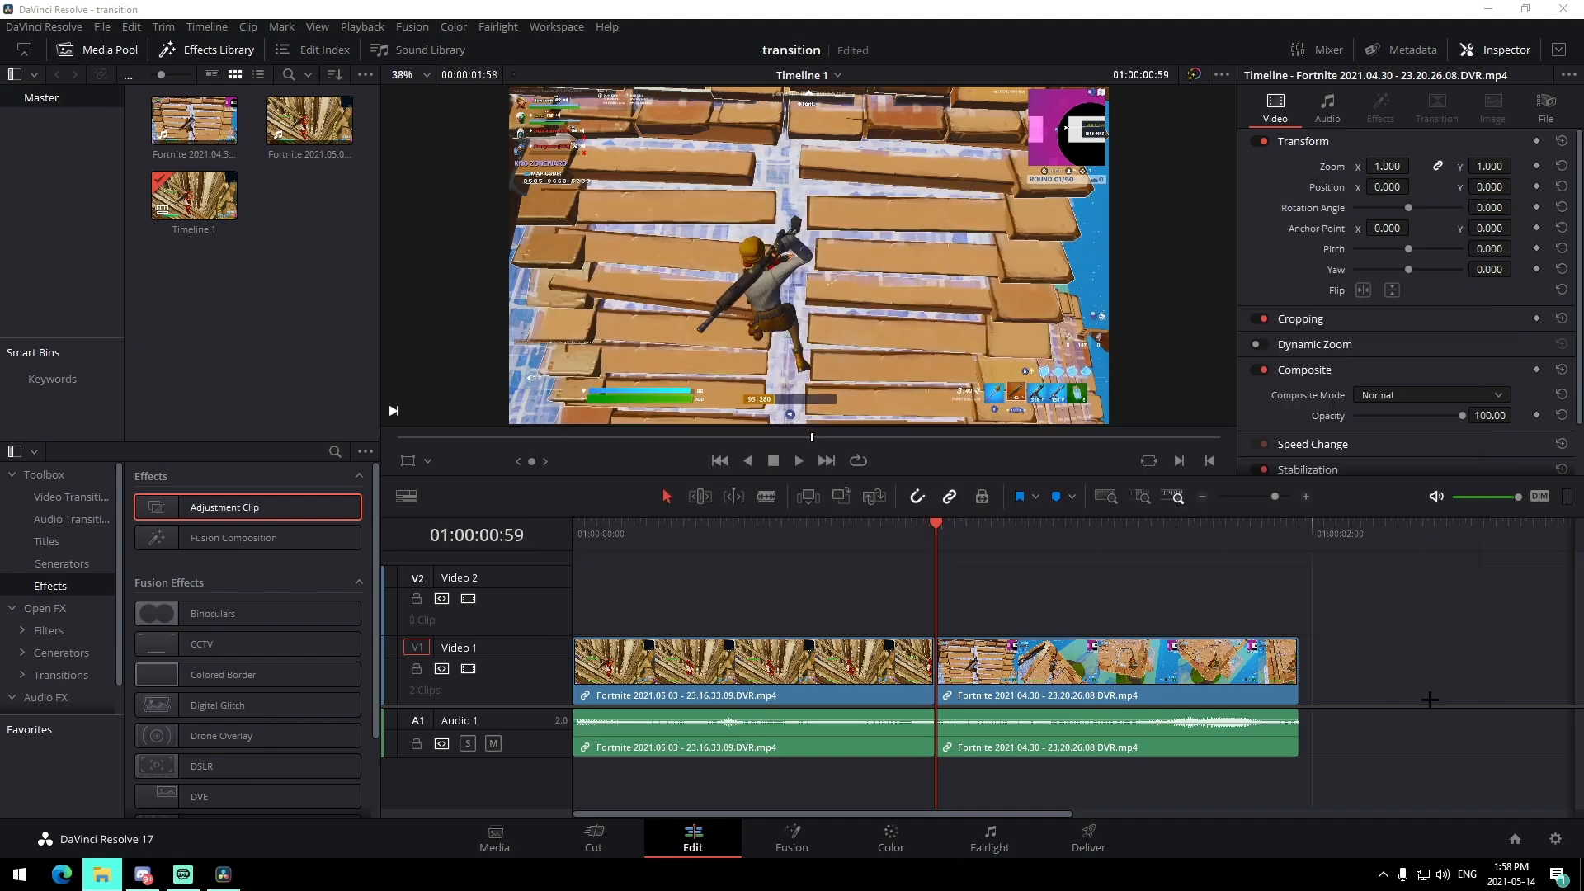
- Place an Adjustment Clip on Video 2 above the cut, split it shortly past the cut and delete the excess part
drag(266, 507, 842, 557)
click(1065, 608)
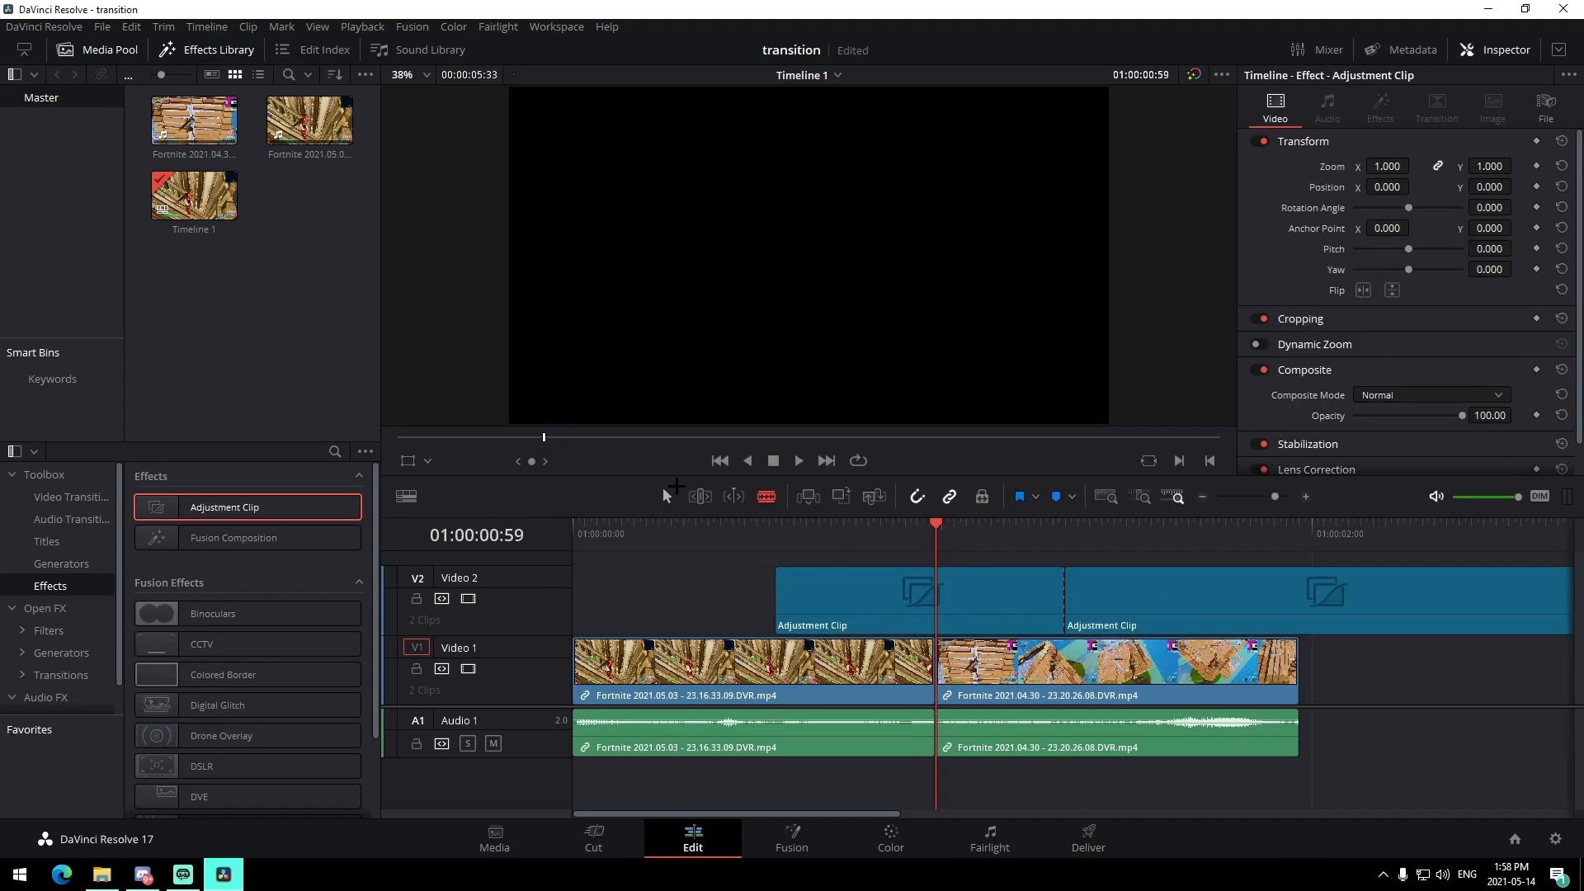
click(1366, 601)
key(Delete)
click(994, 580)
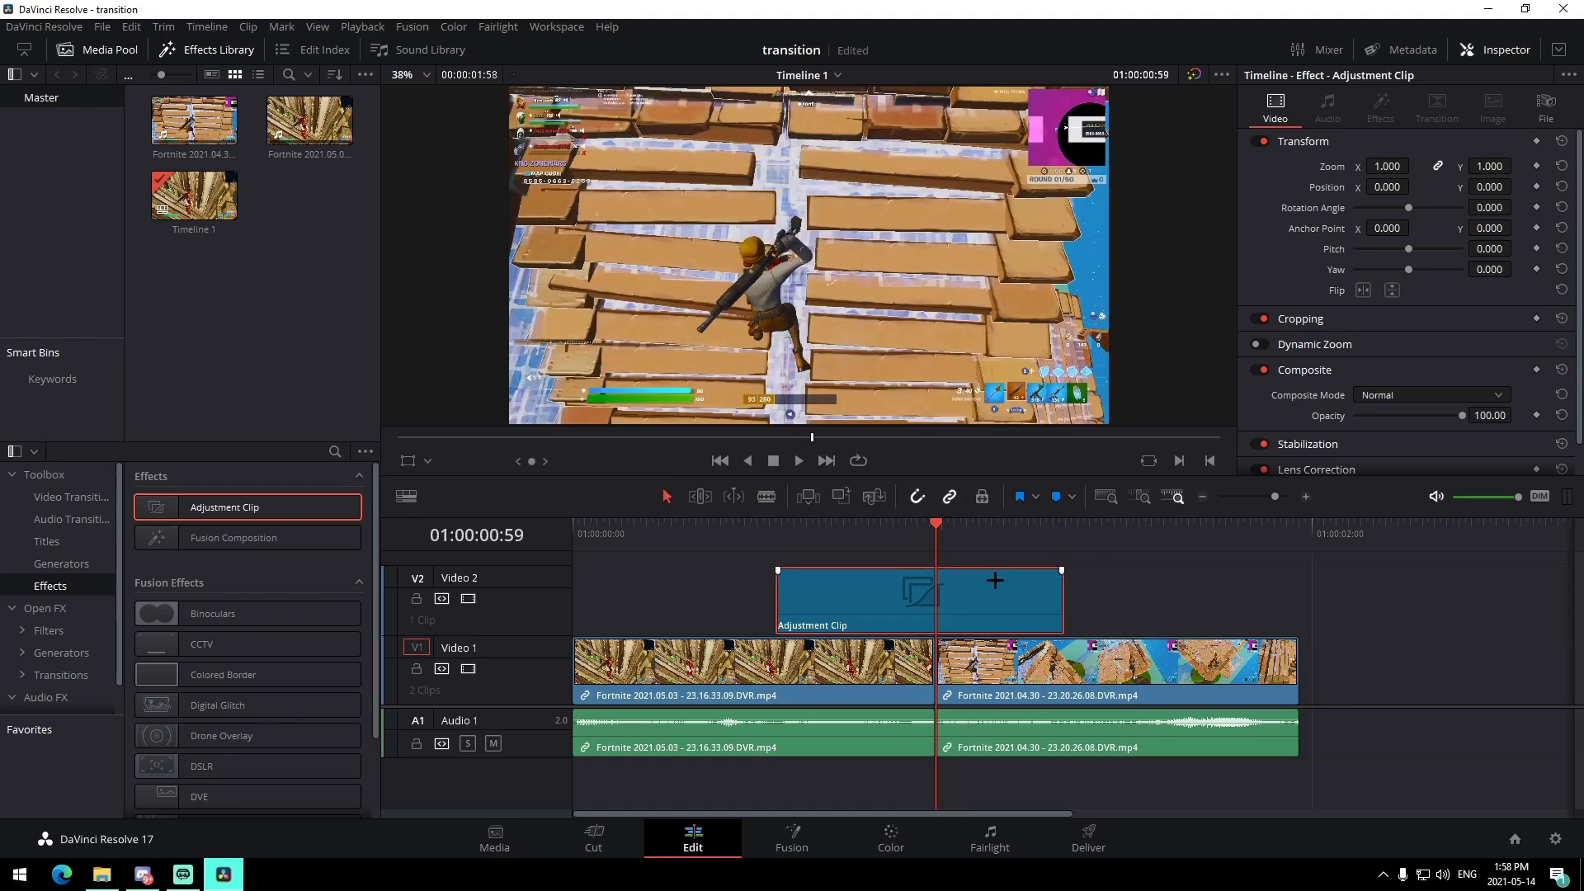
- Open the adjustment clip in Fusion and add the JoshyyZoomInRotate.setting preset from the Davinci folder to its node graph
click(773, 837)
click(101, 874)
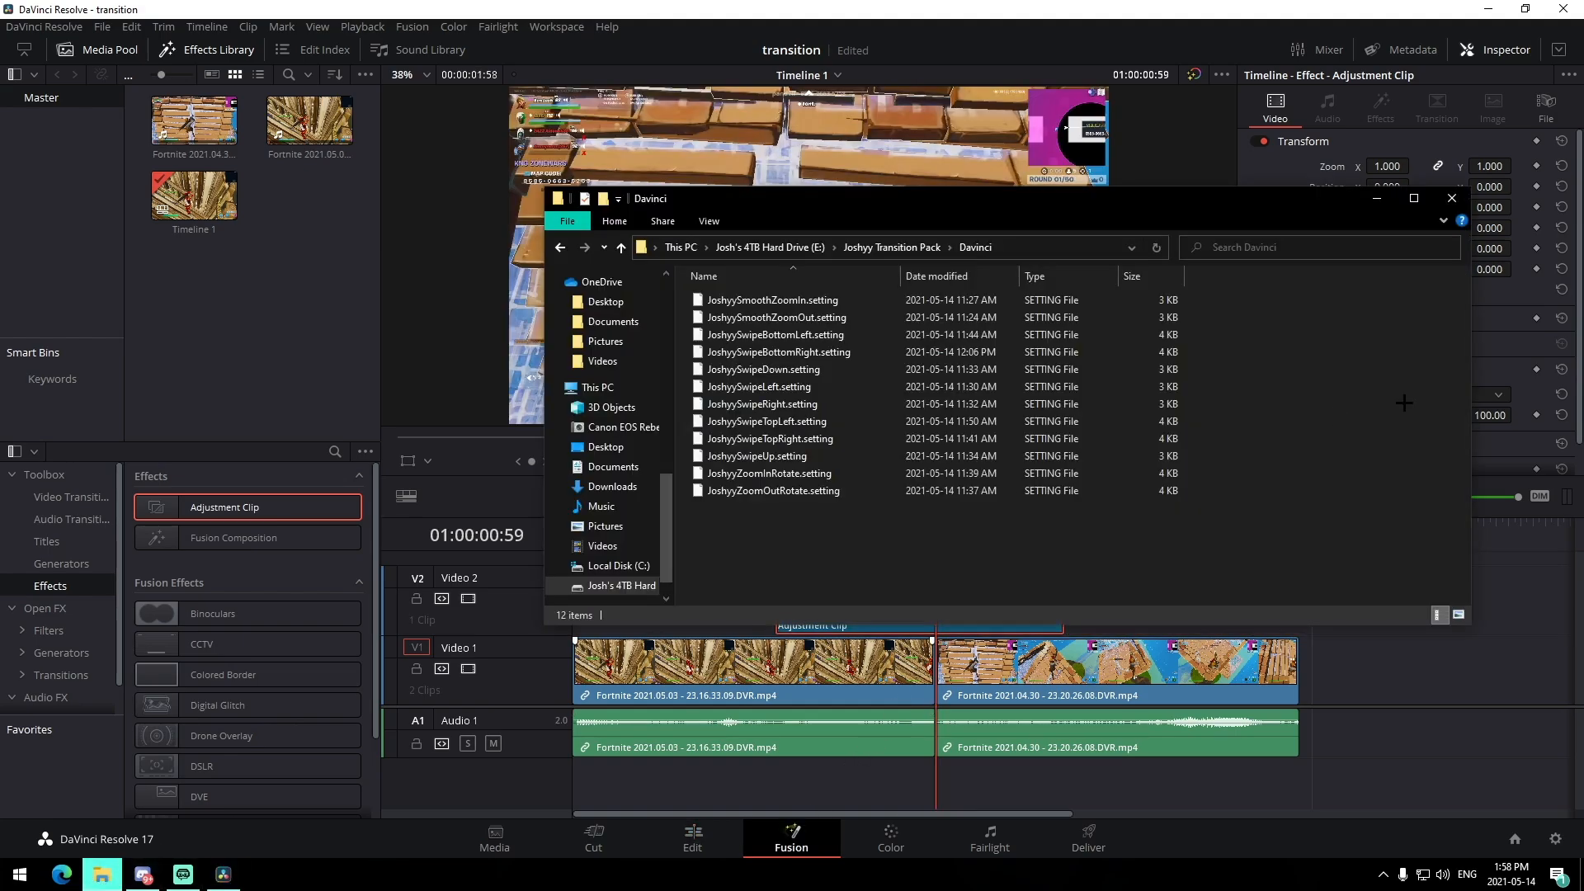
drag(787, 524, 746, 292)
click(1306, 451)
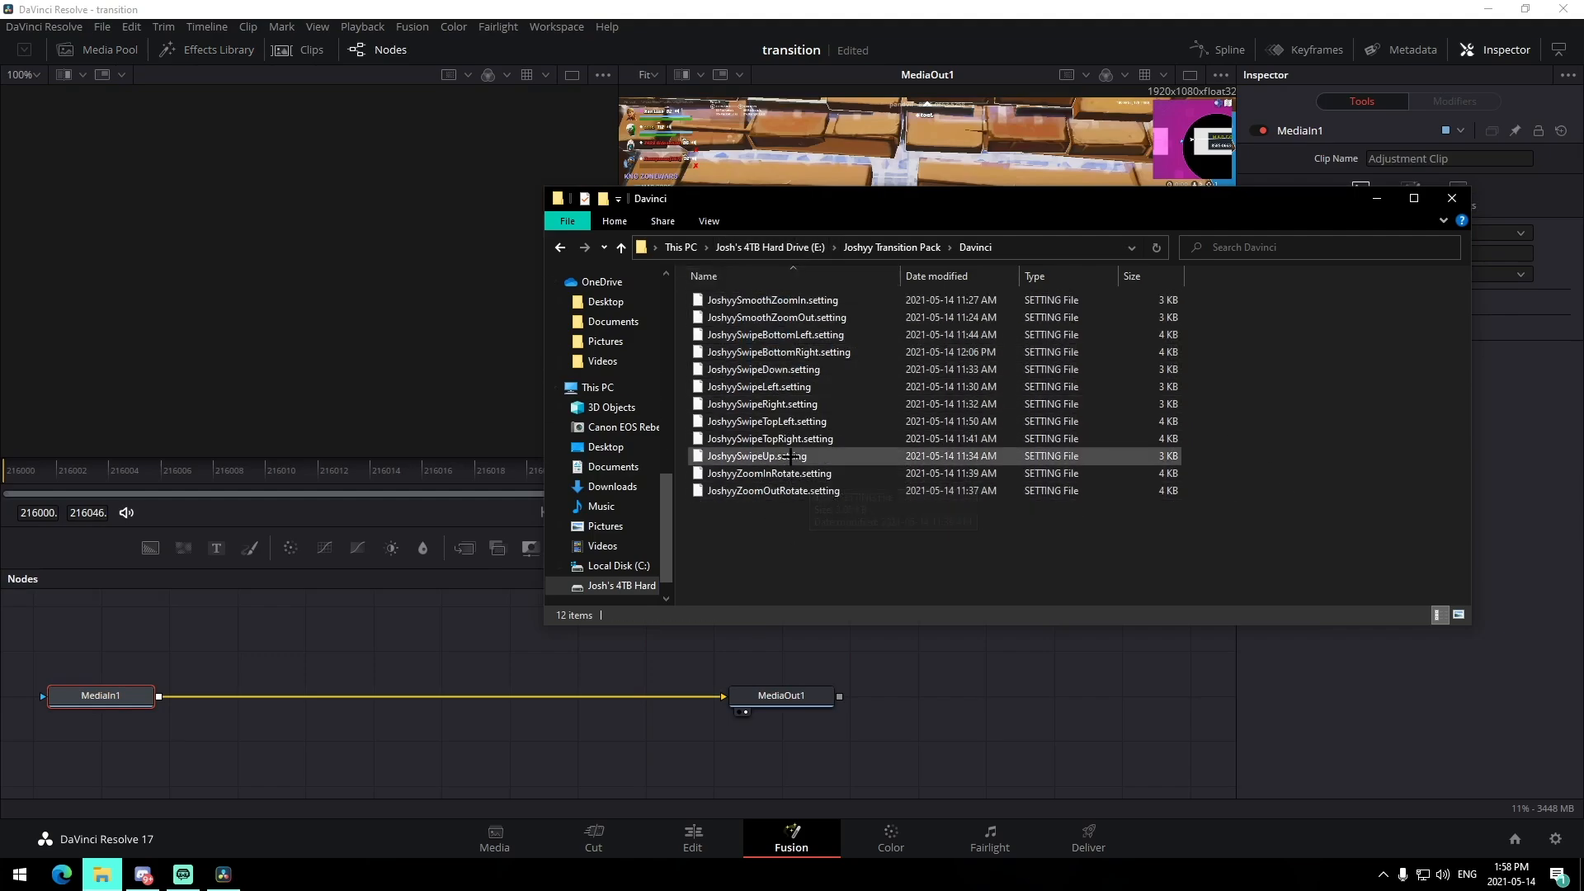
drag(792, 473, 469, 675)
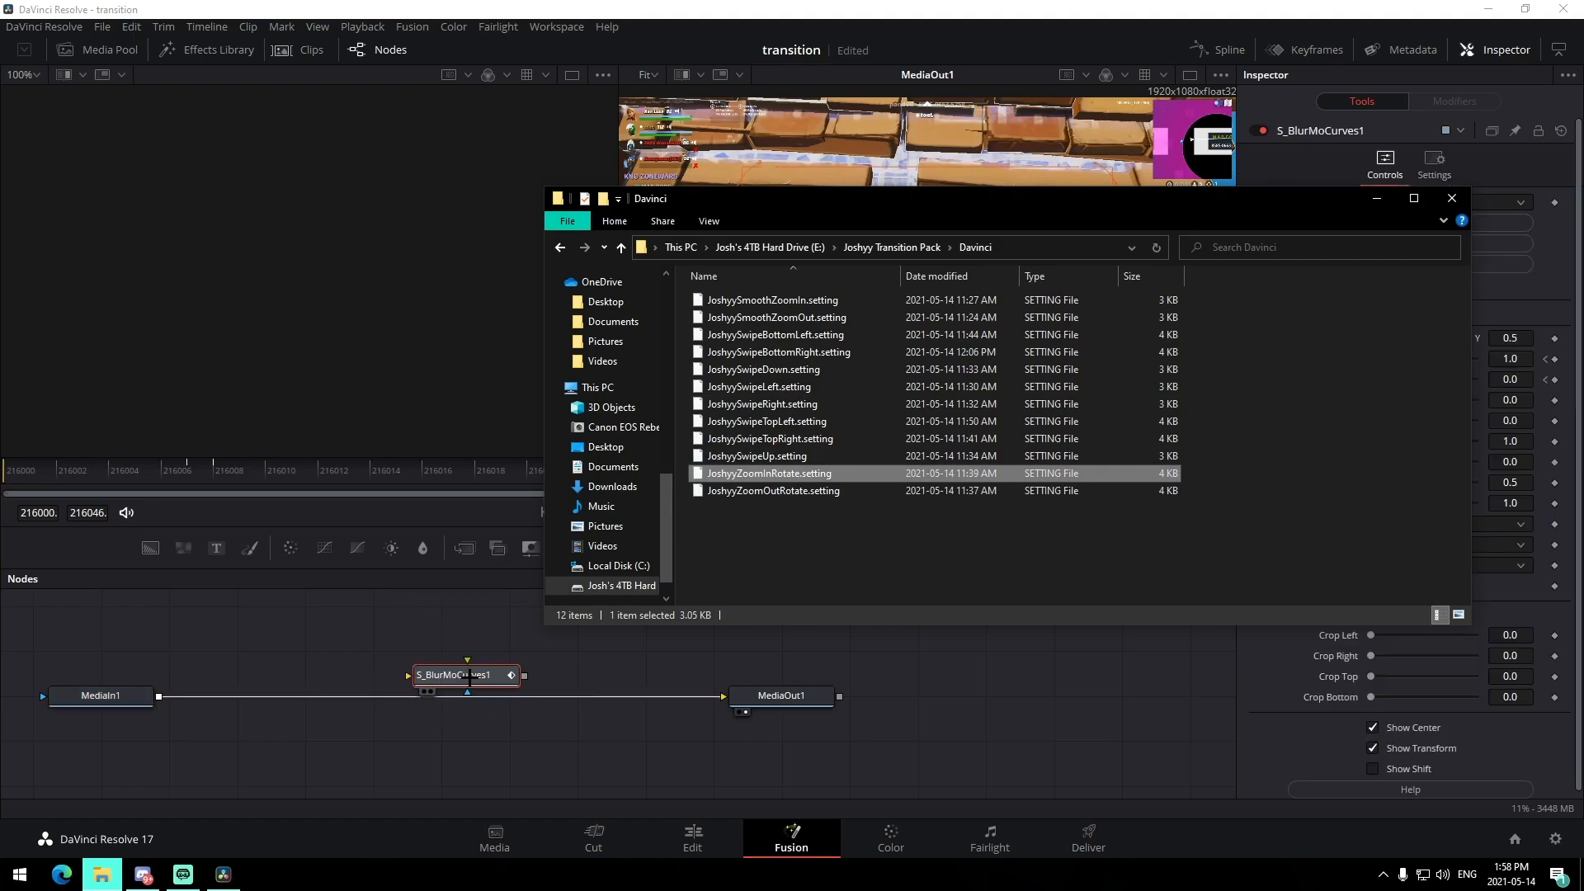
- Insert the S_BlurMoCurves1 node into the connection between MediaIn1 and MediaOut1
click(470, 675)
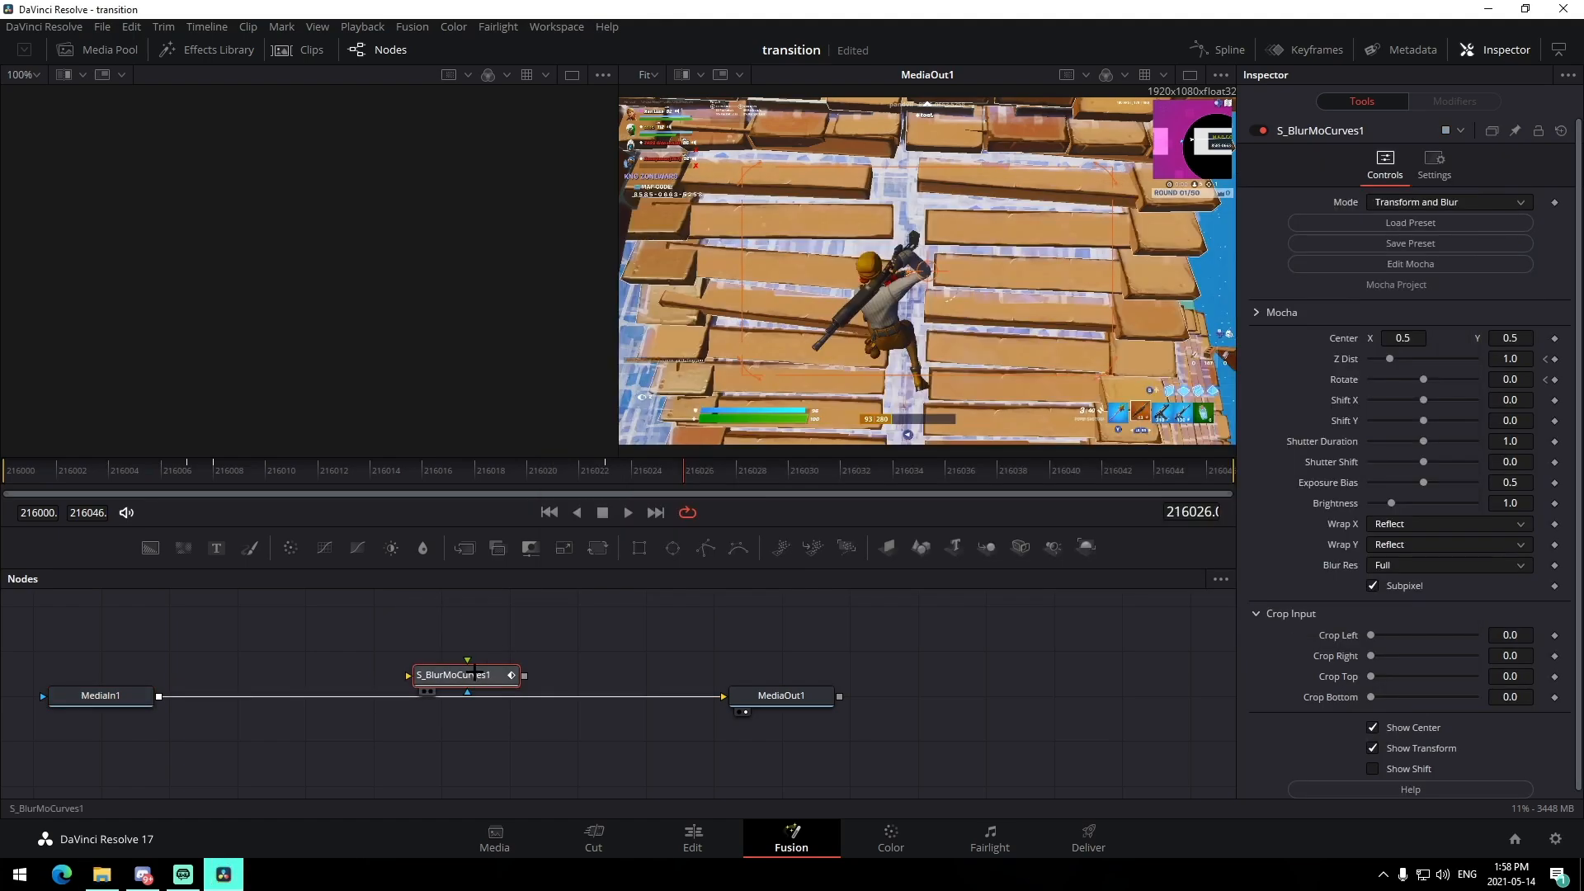
drag(474, 673, 482, 650)
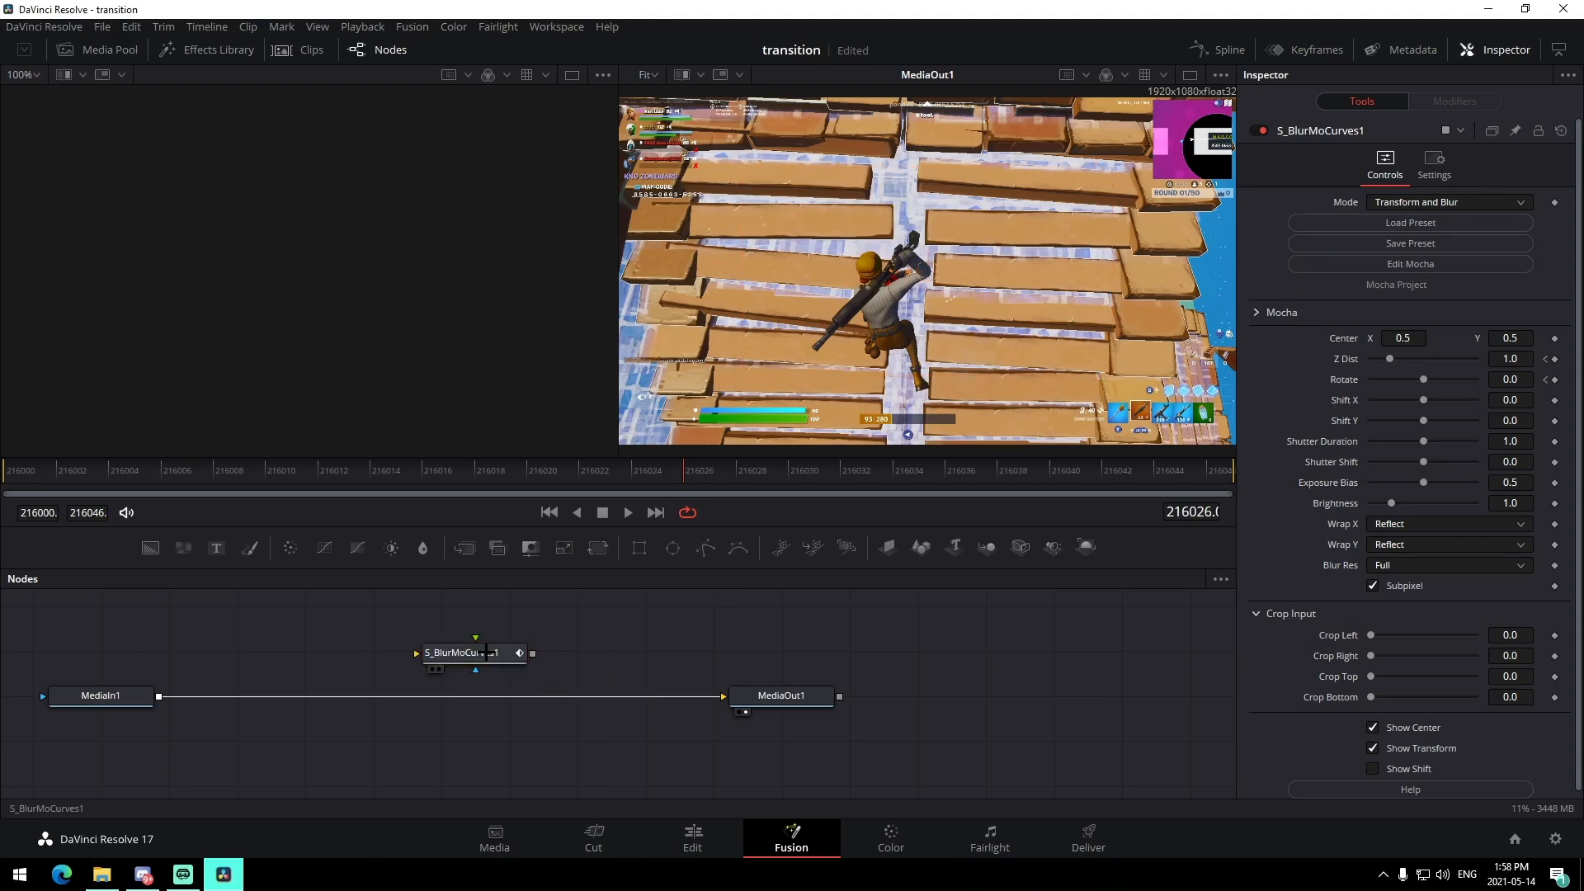
drag(488, 653, 489, 699)
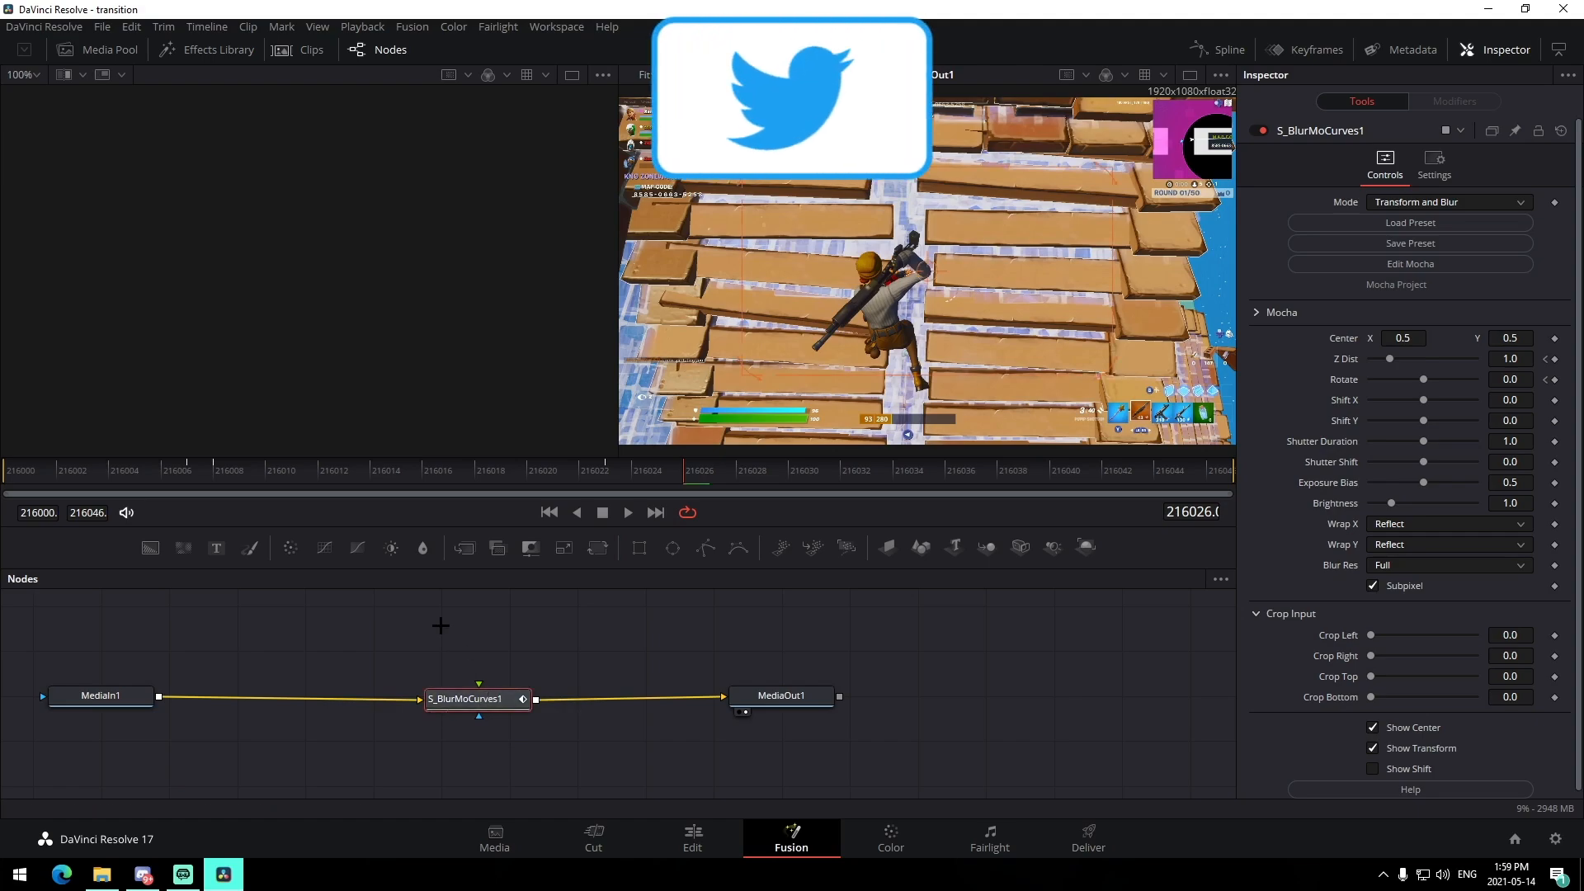
- Review the opening frames of the transition and extend the adjustment clip's start on Video 2 about 26 frames earlier
click(266, 477)
drag(265, 477, 58, 488)
click(693, 838)
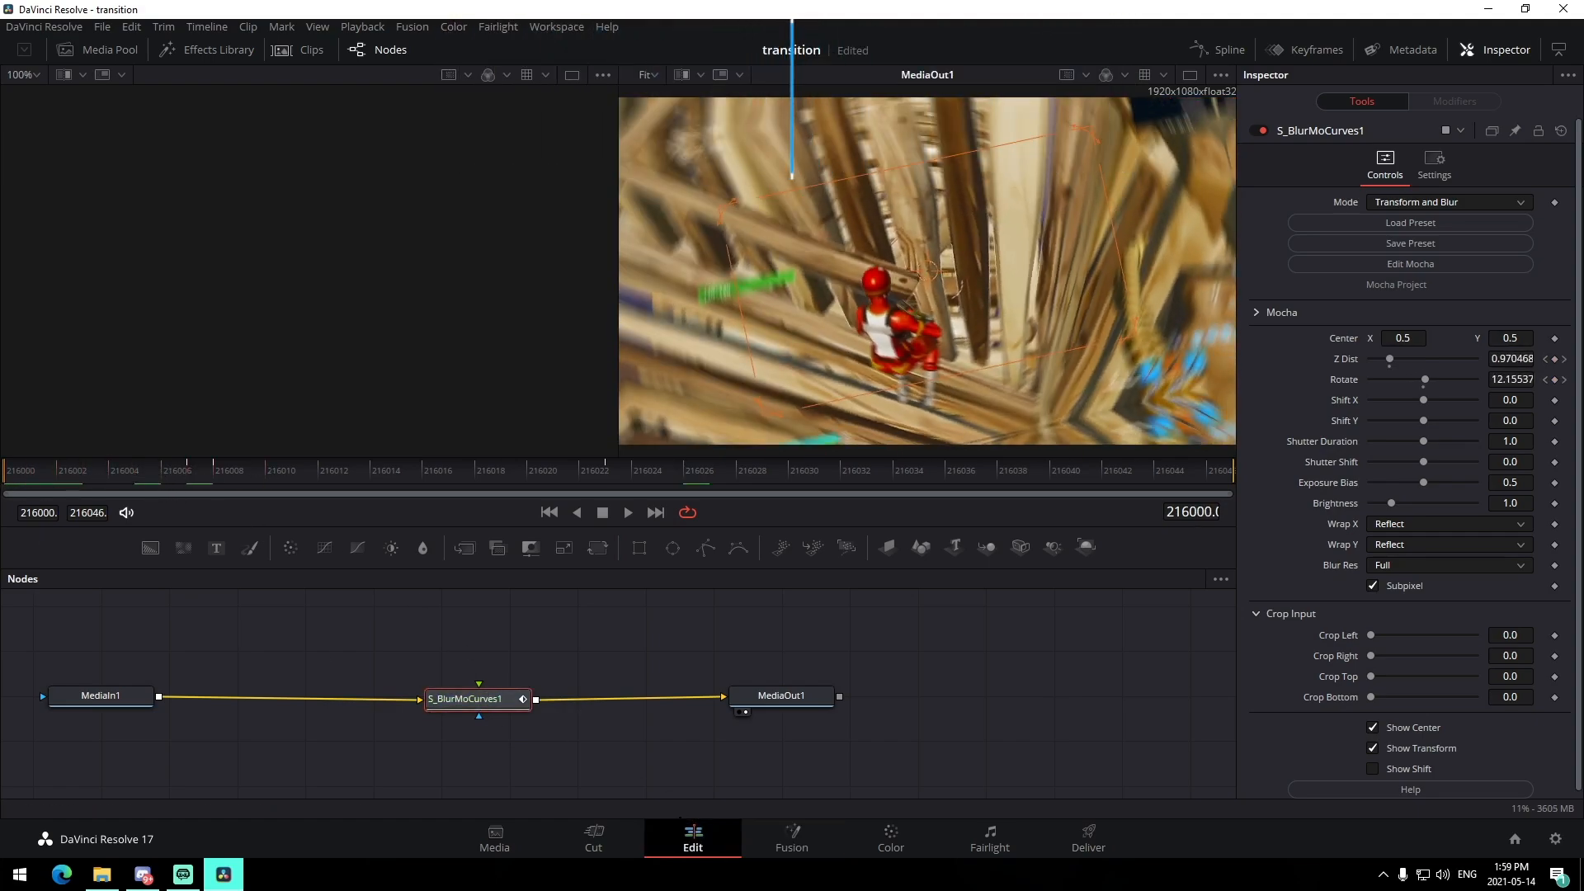
drag(773, 598, 617, 598)
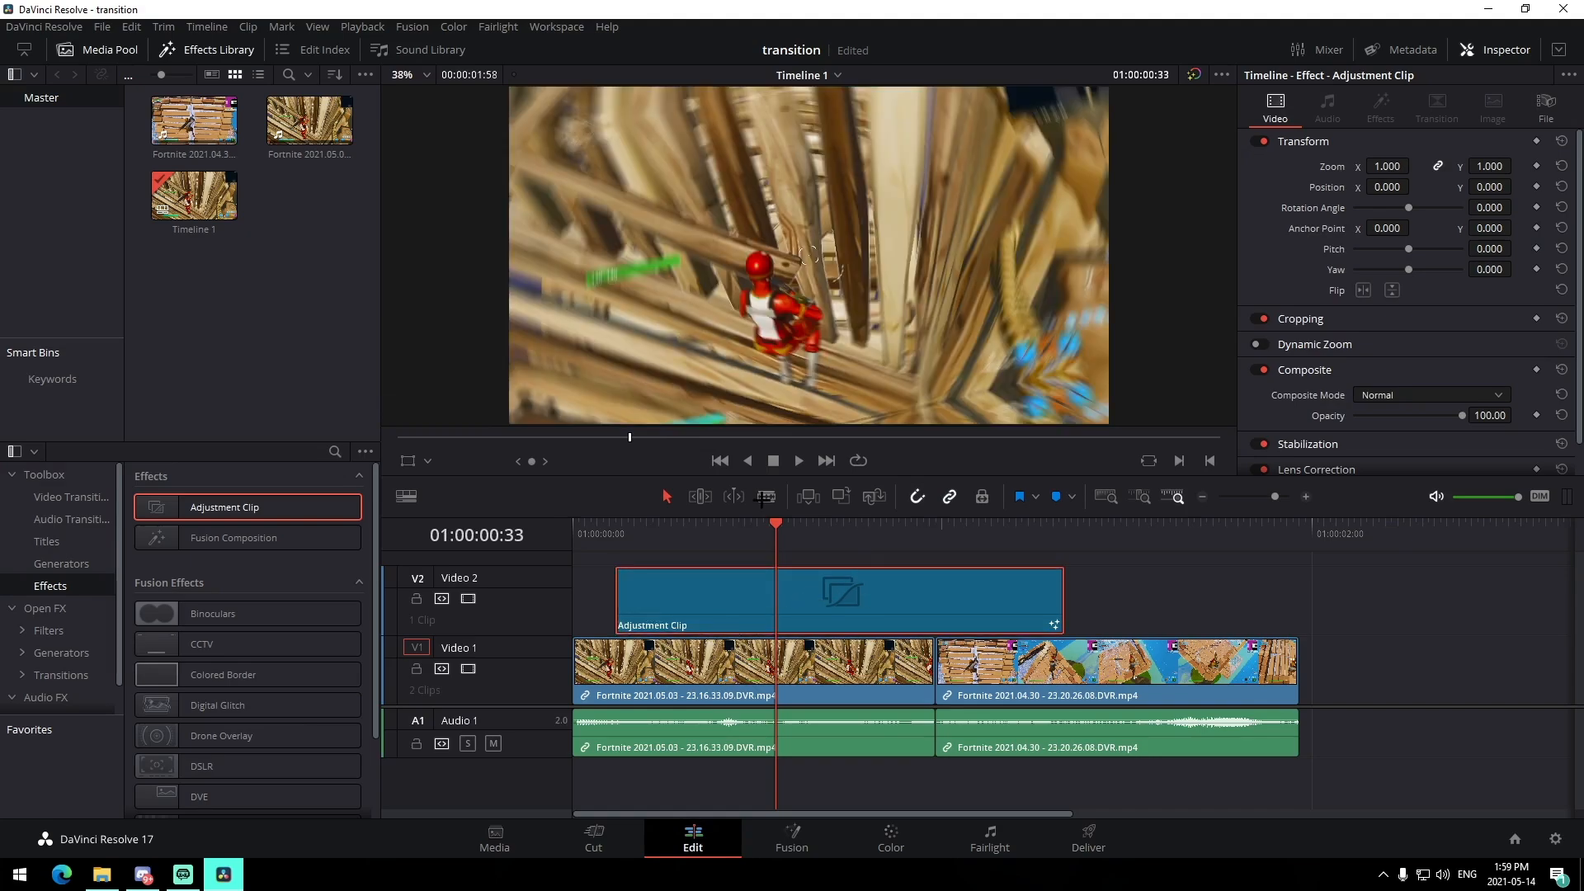
- Locate the peak of the transition in Fusion at frame 216008 and add a marker there on the adjustment clip
click(776, 845)
click(293, 476)
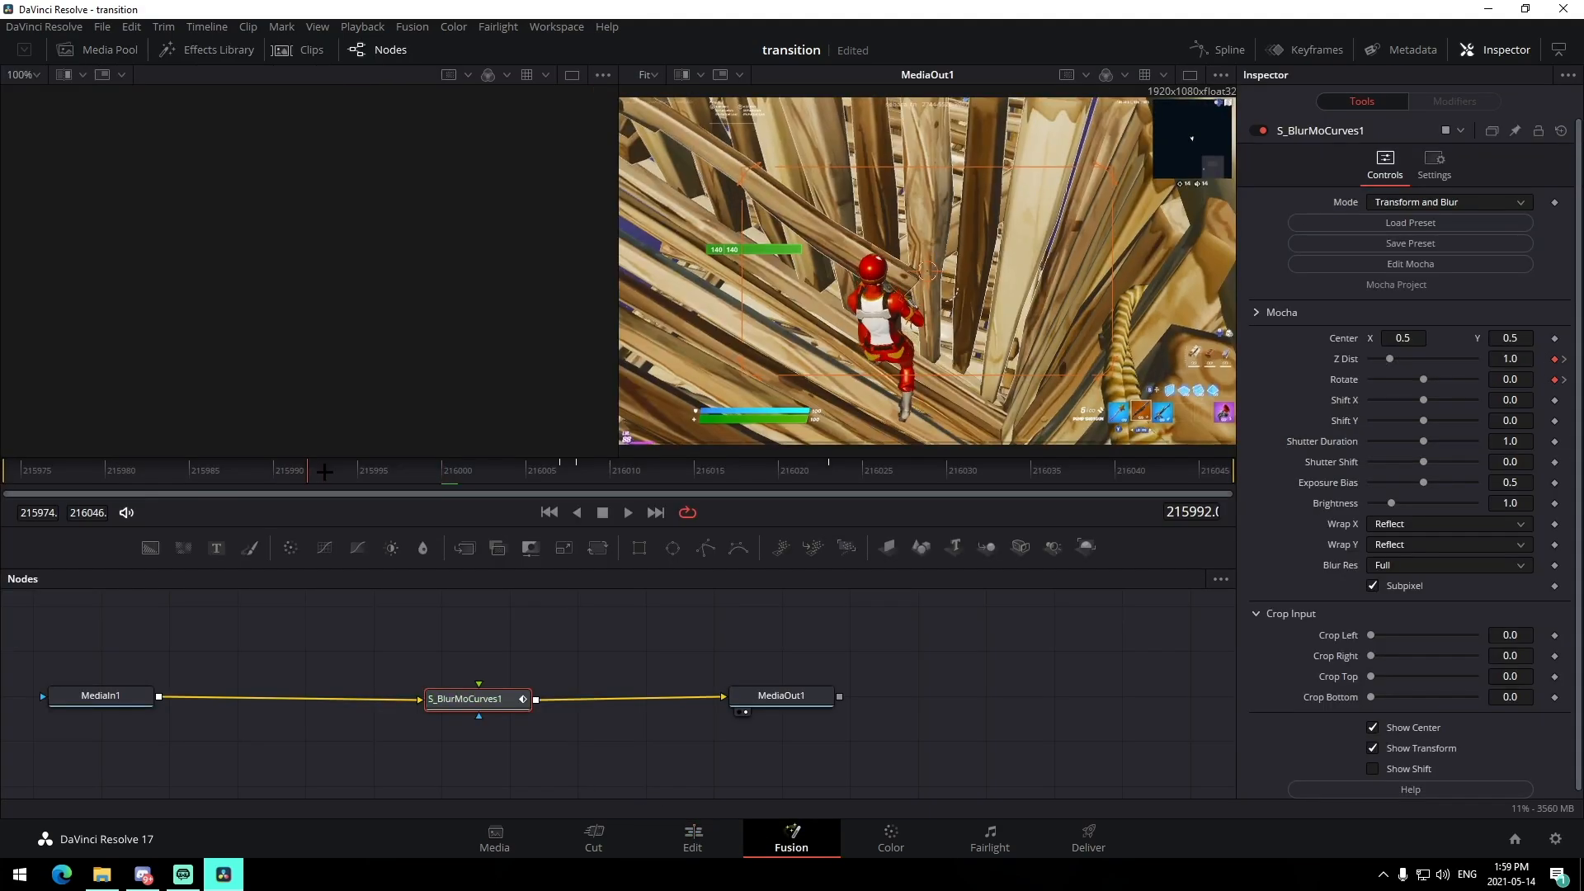
drag(307, 478, 580, 481)
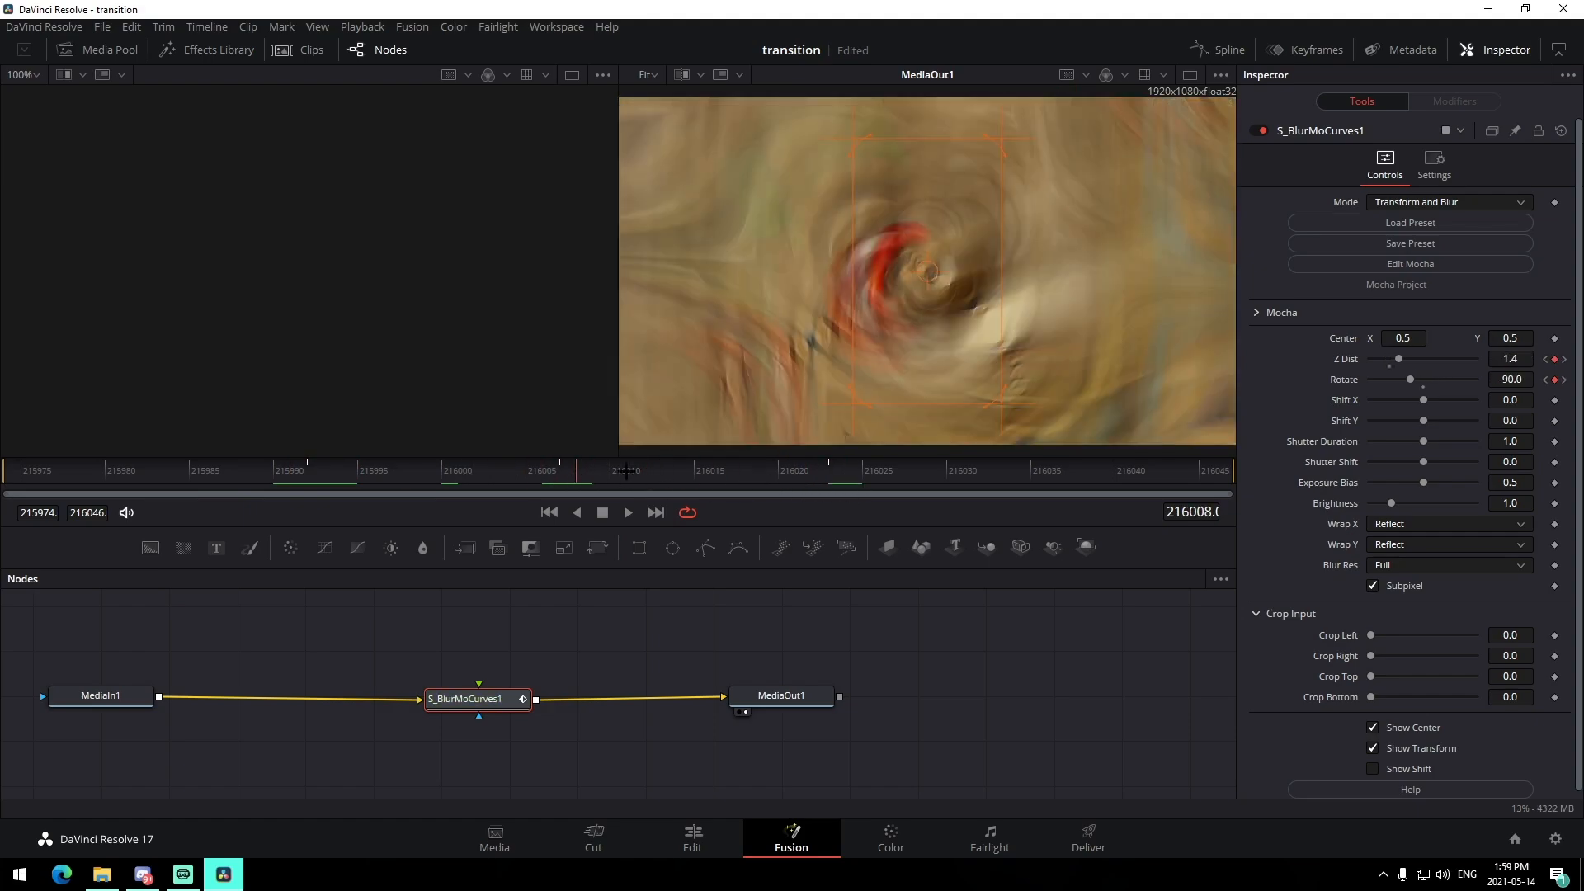
click(691, 840)
key(m)
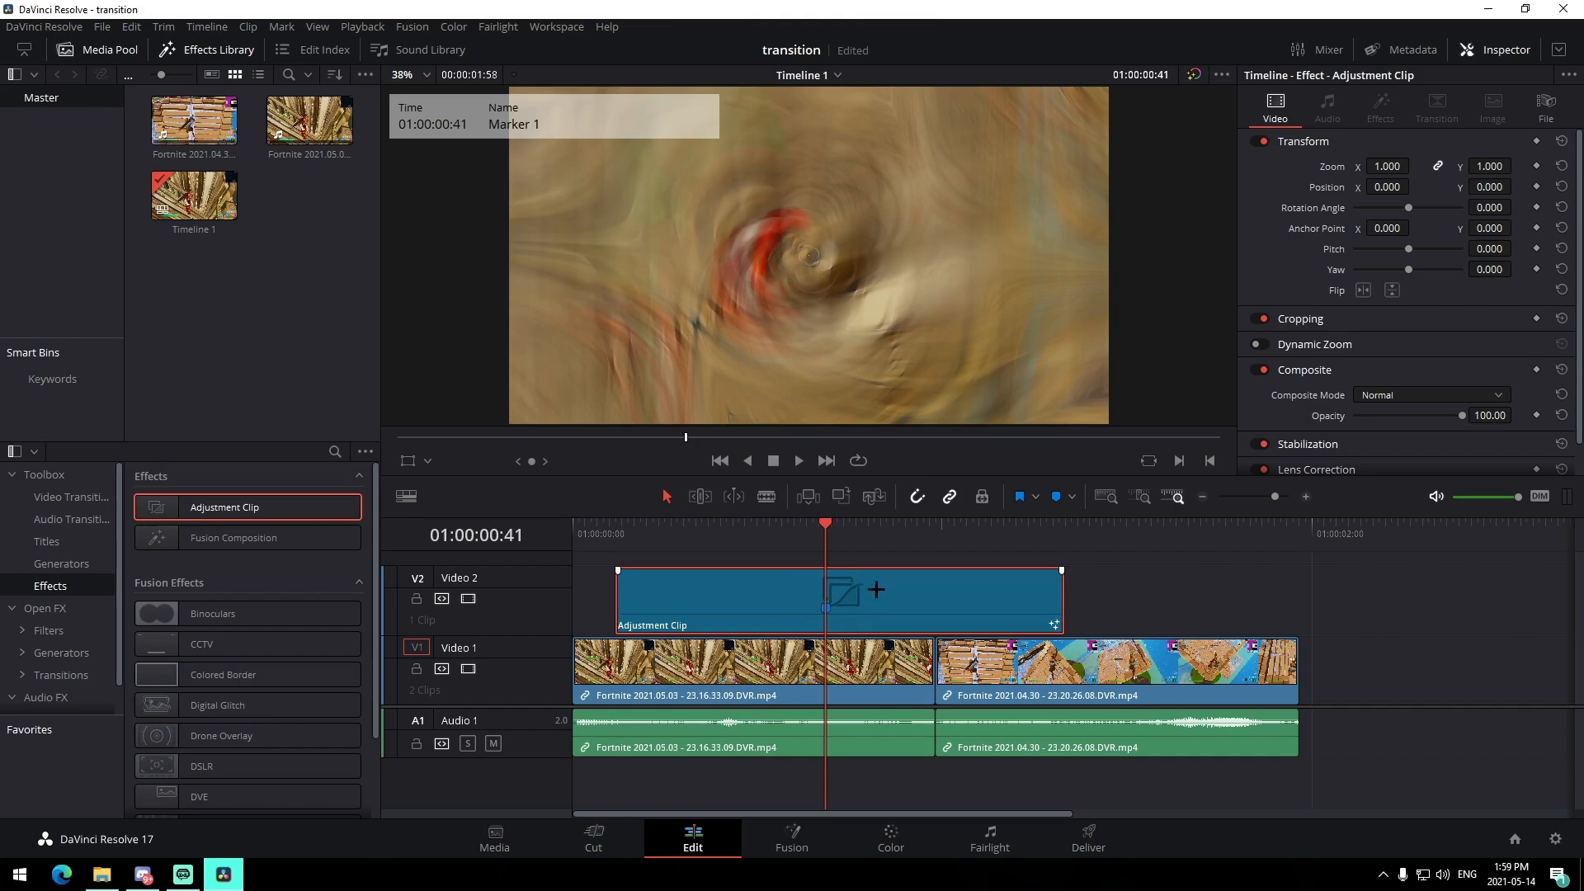
- Move the adjustment clip so its marker lines up with the cut at 01:00:00:59, and scrub back through the transition
drag(876, 589, 987, 589)
click(933, 528)
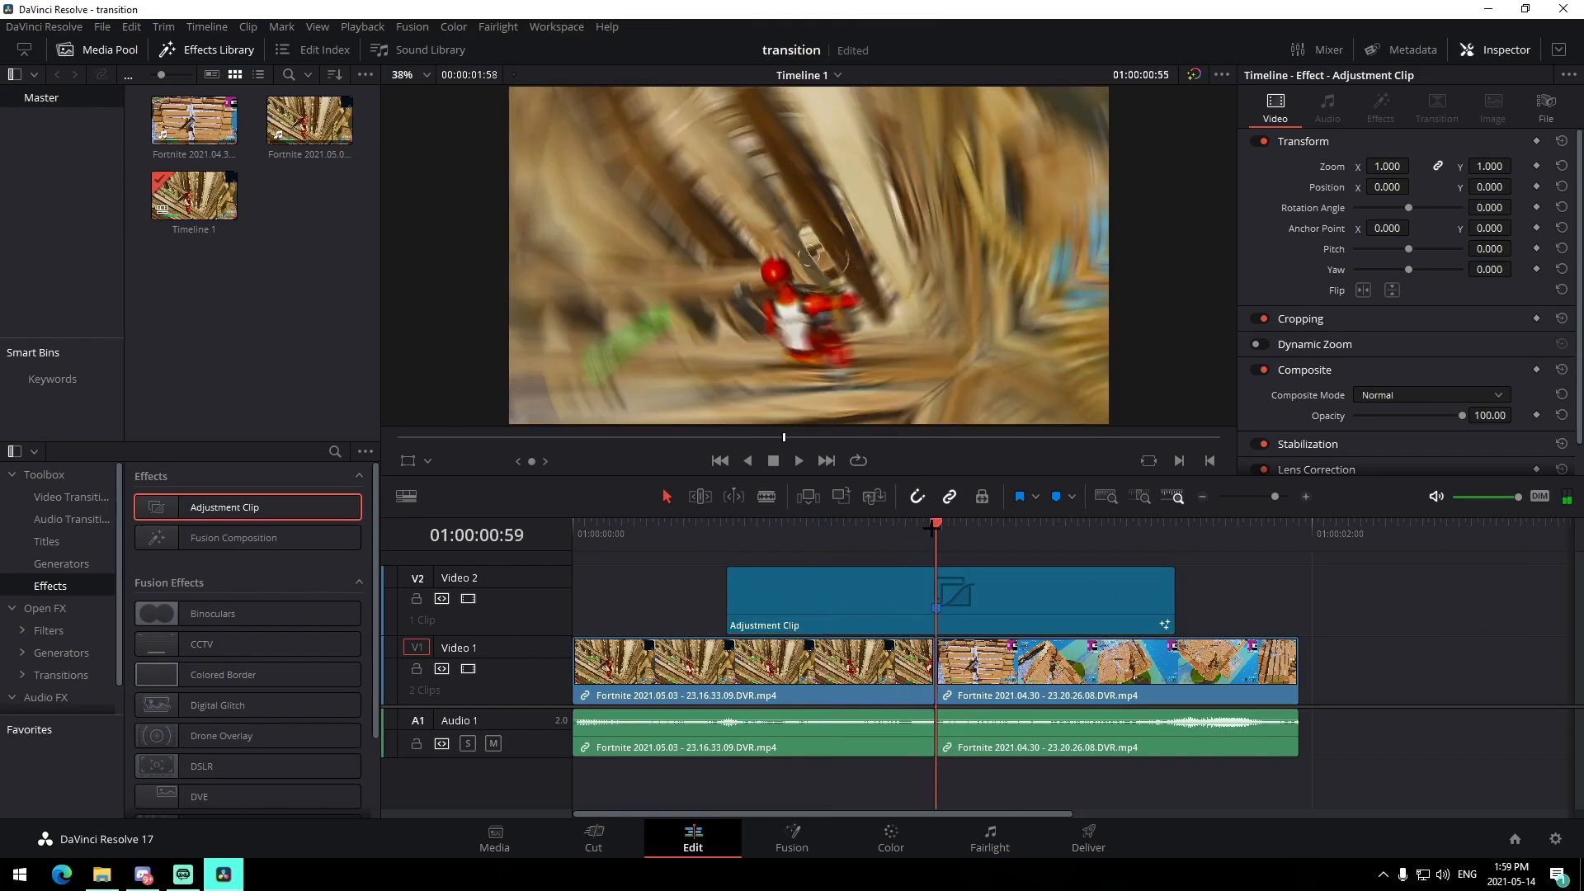
drag(933, 528, 802, 528)
- Set the timeline proxy mode and place the playhead at the adjustment clip's start, 01:00:00:25
click(363, 26)
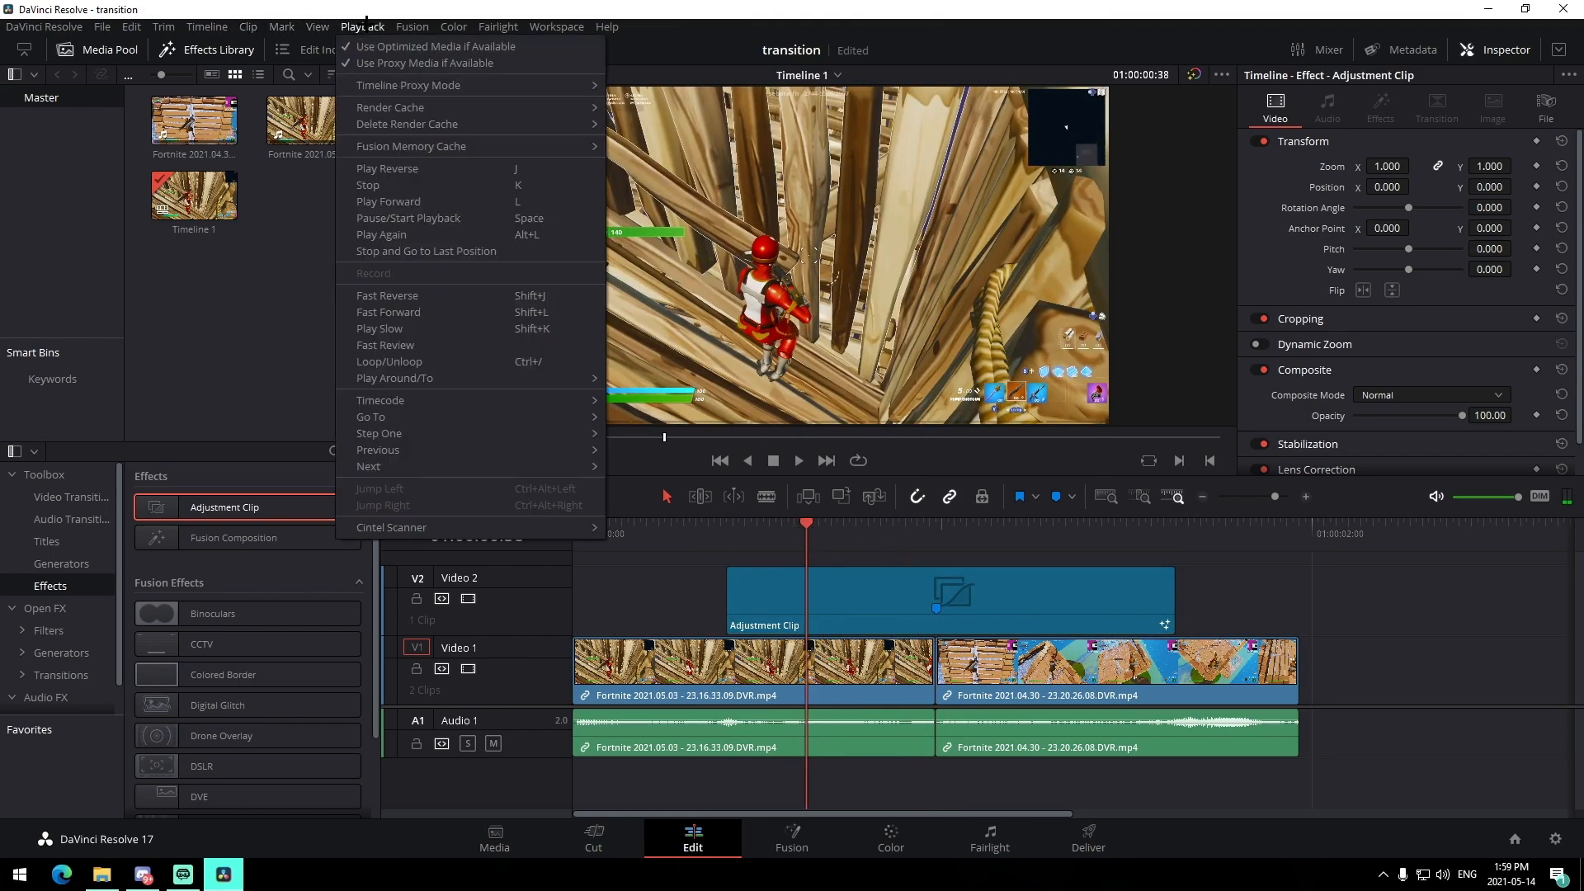
mouse_move(512, 86)
click(673, 122)
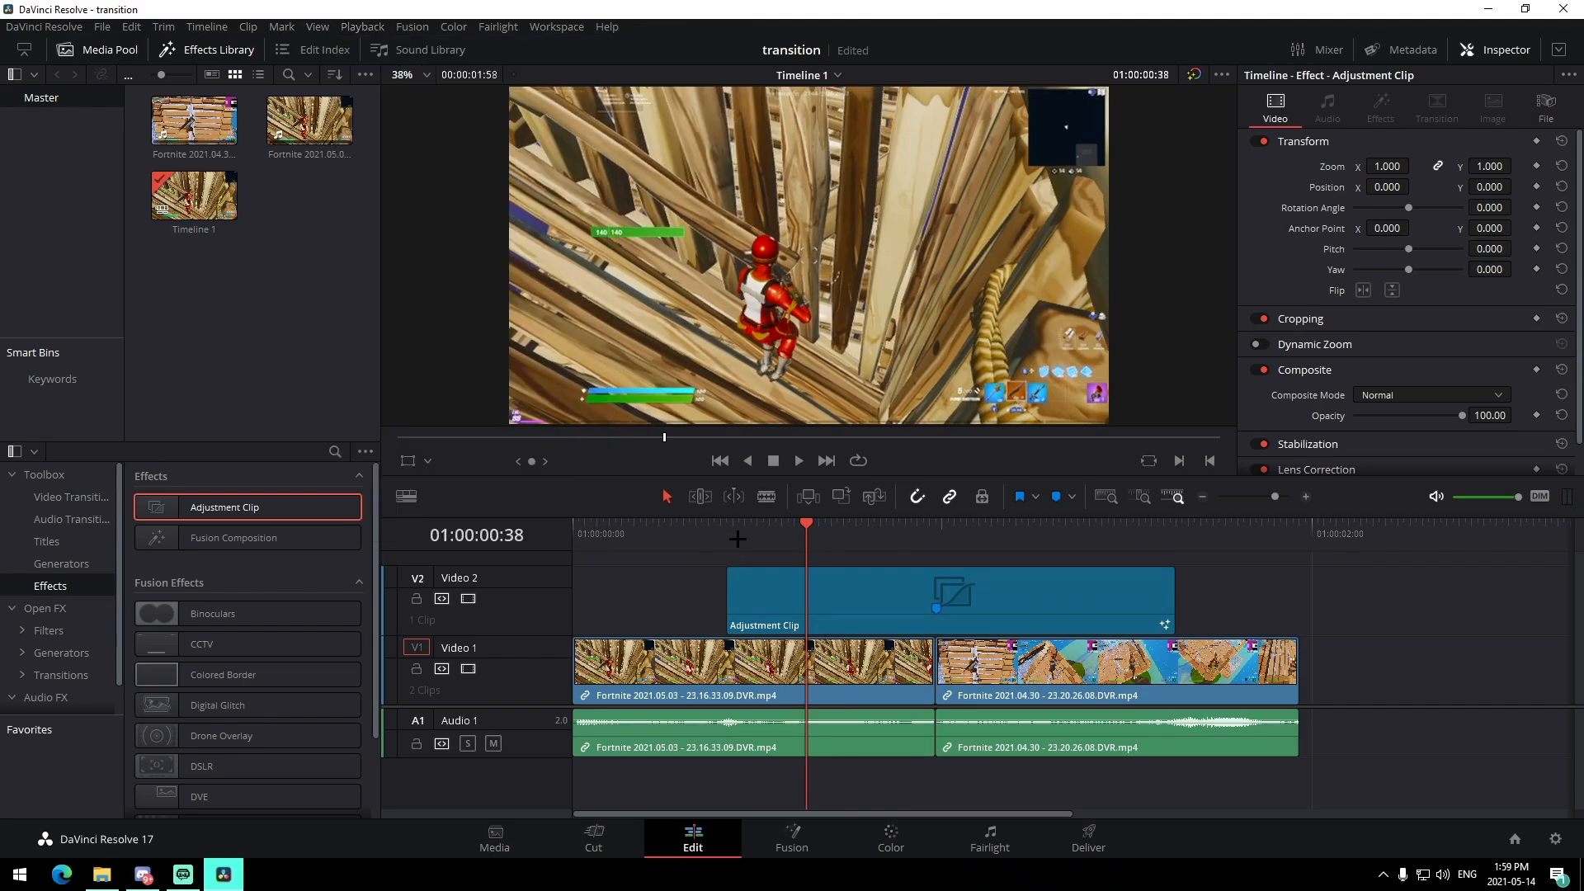
click(727, 533)
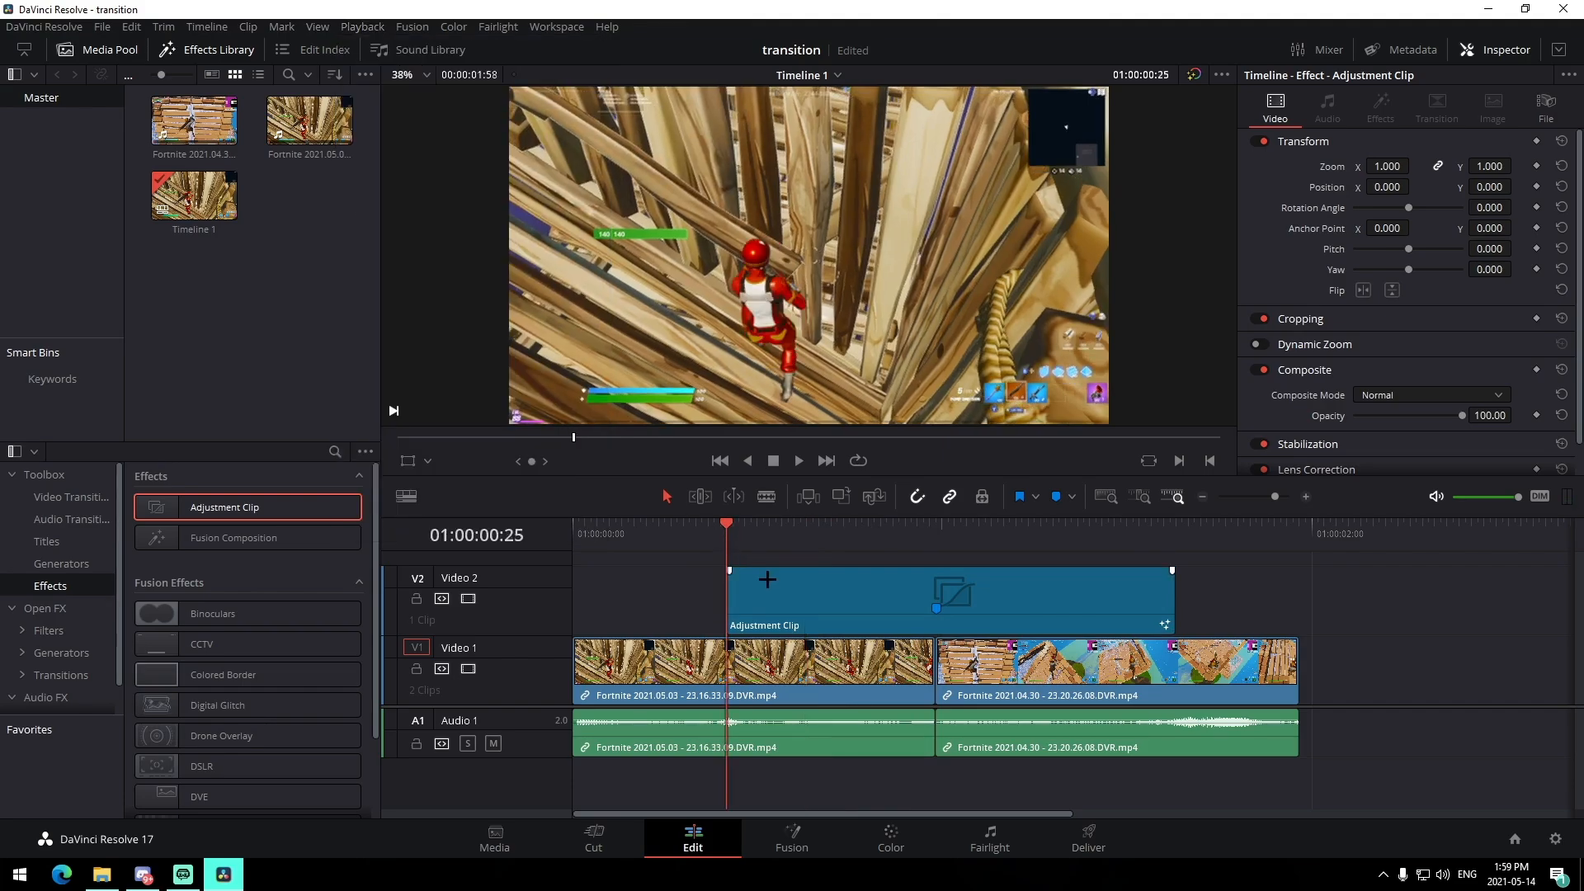
- Play back and scrub through the zoom-rotate transition on the timeline from around the adjustment clip's start
key(space)
click(749, 530)
key(space)
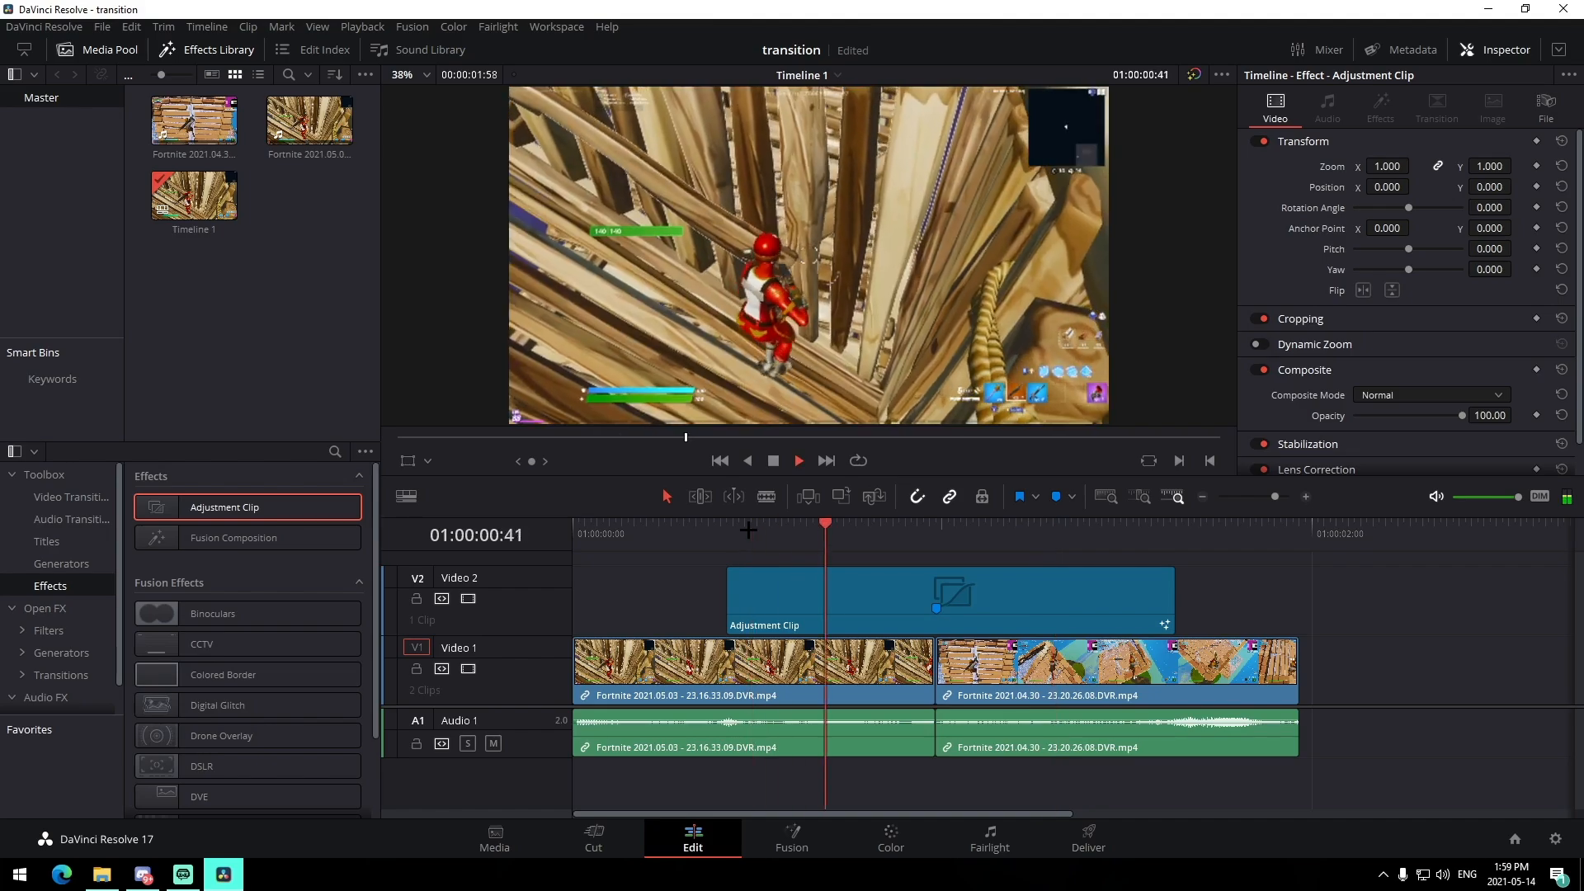
key(space)
drag(717, 536, 807, 539)
key(space)
click(789, 544)
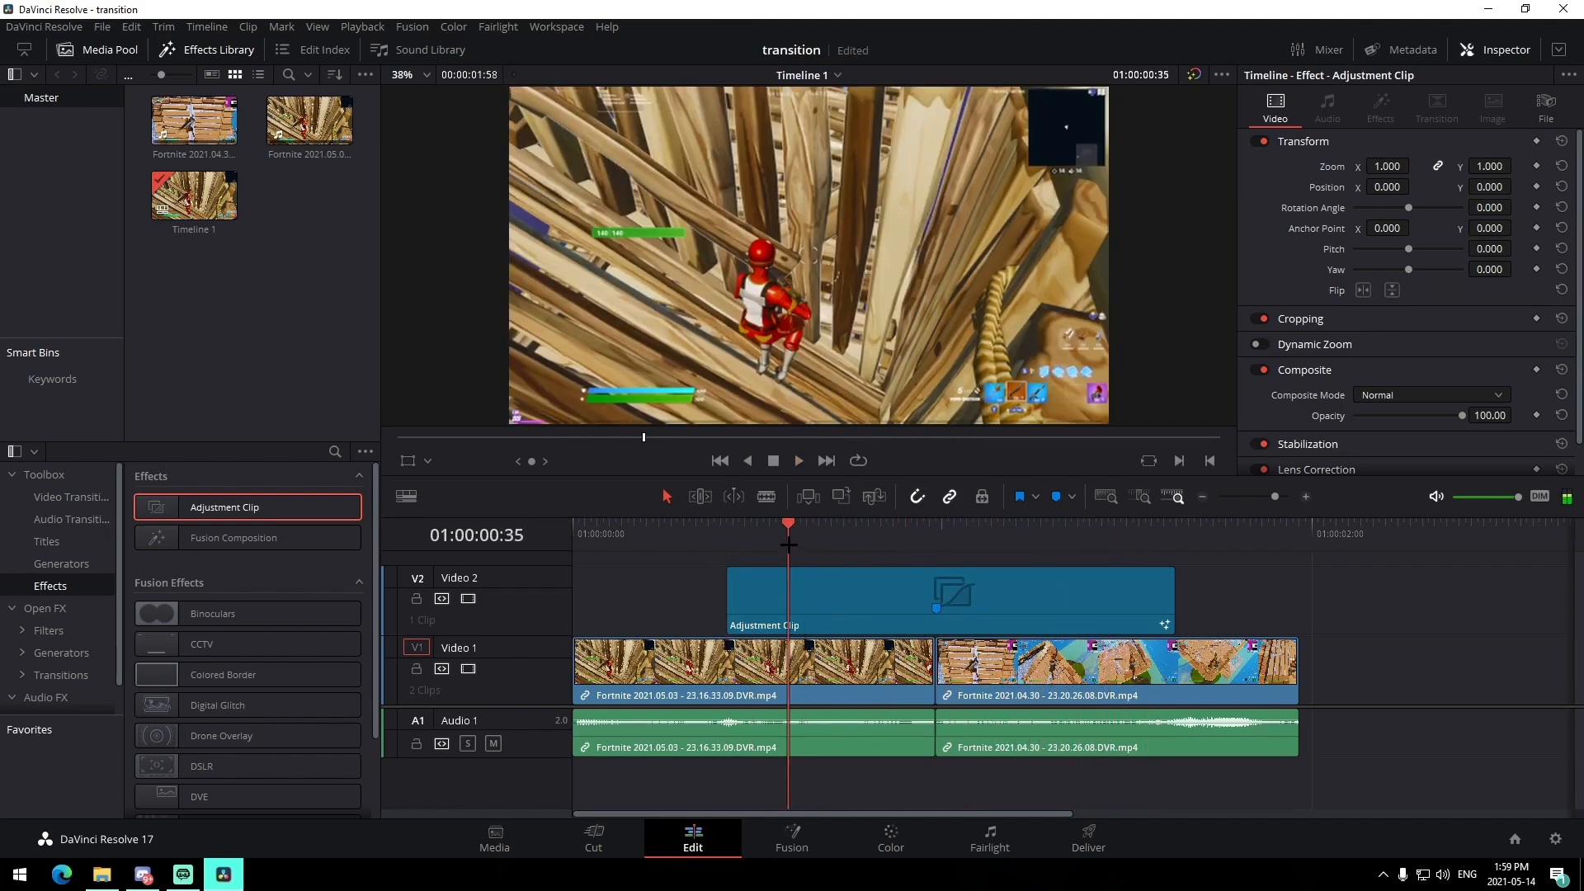
key(space)
- With the playhead at the 01:00:00:59 marker, replace the adjustment clip's S_BlurMoCurves1 node in Fusion with the JoshyySwipeTopRight preset
click(941, 547)
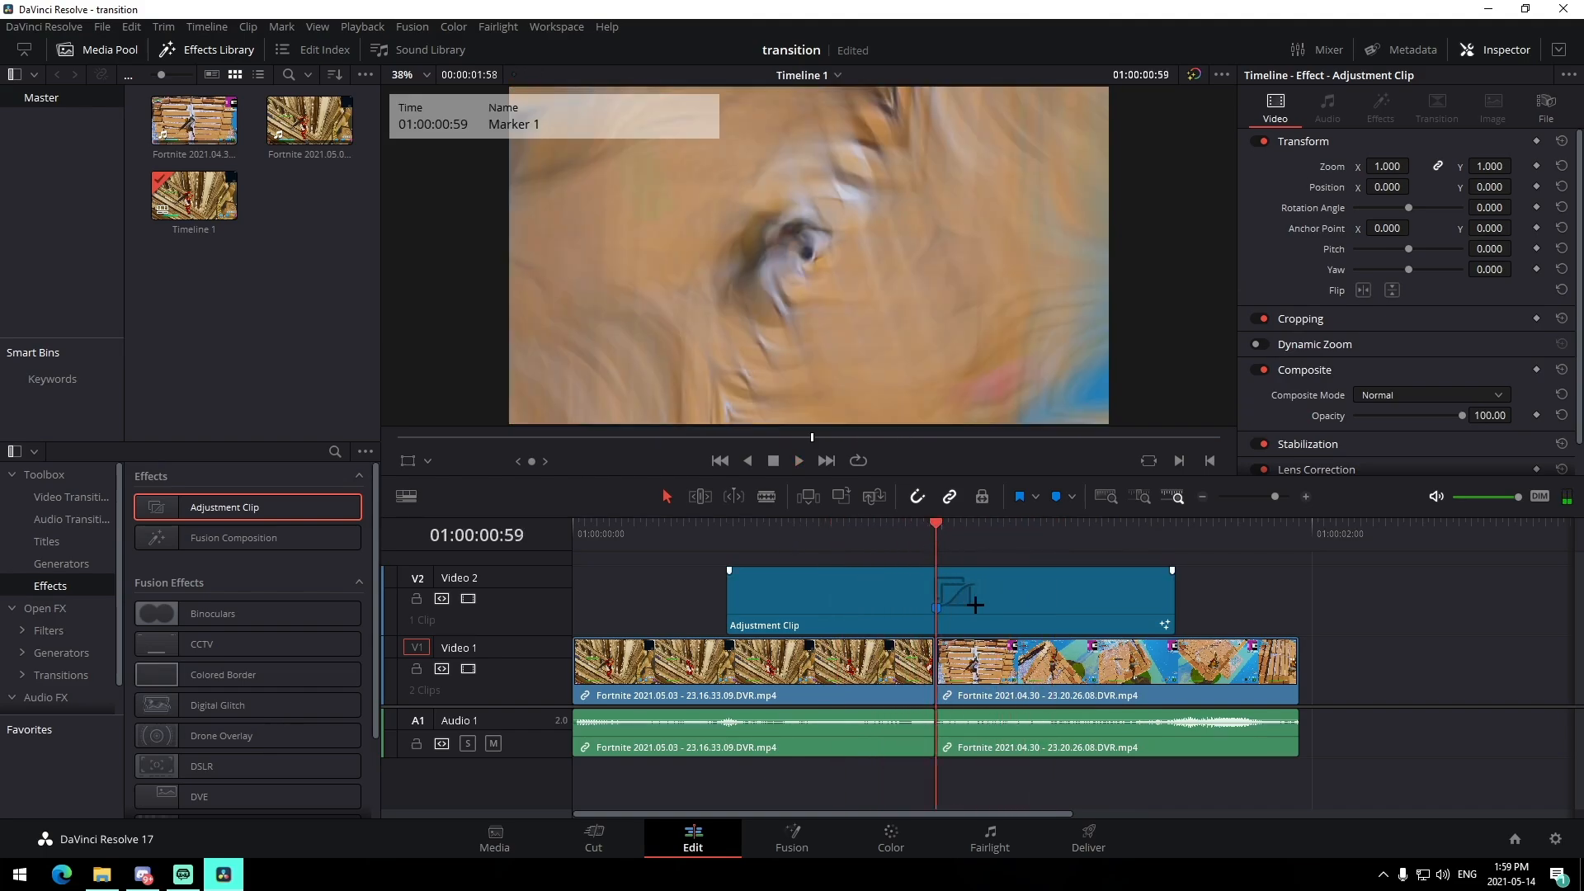
click(975, 605)
click(777, 840)
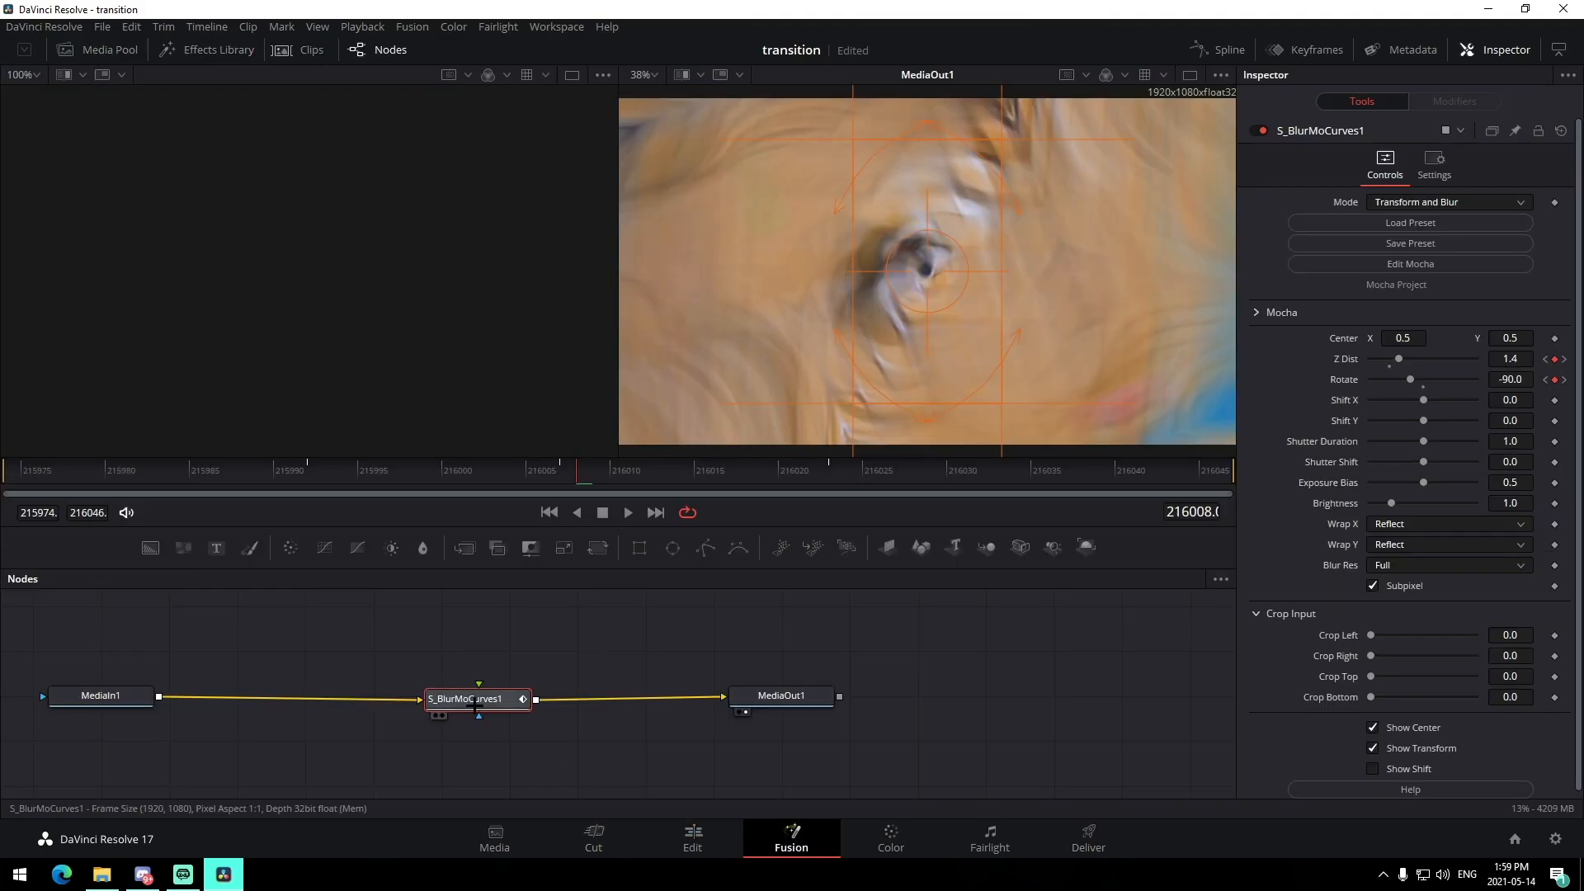
key(Delete)
click(101, 874)
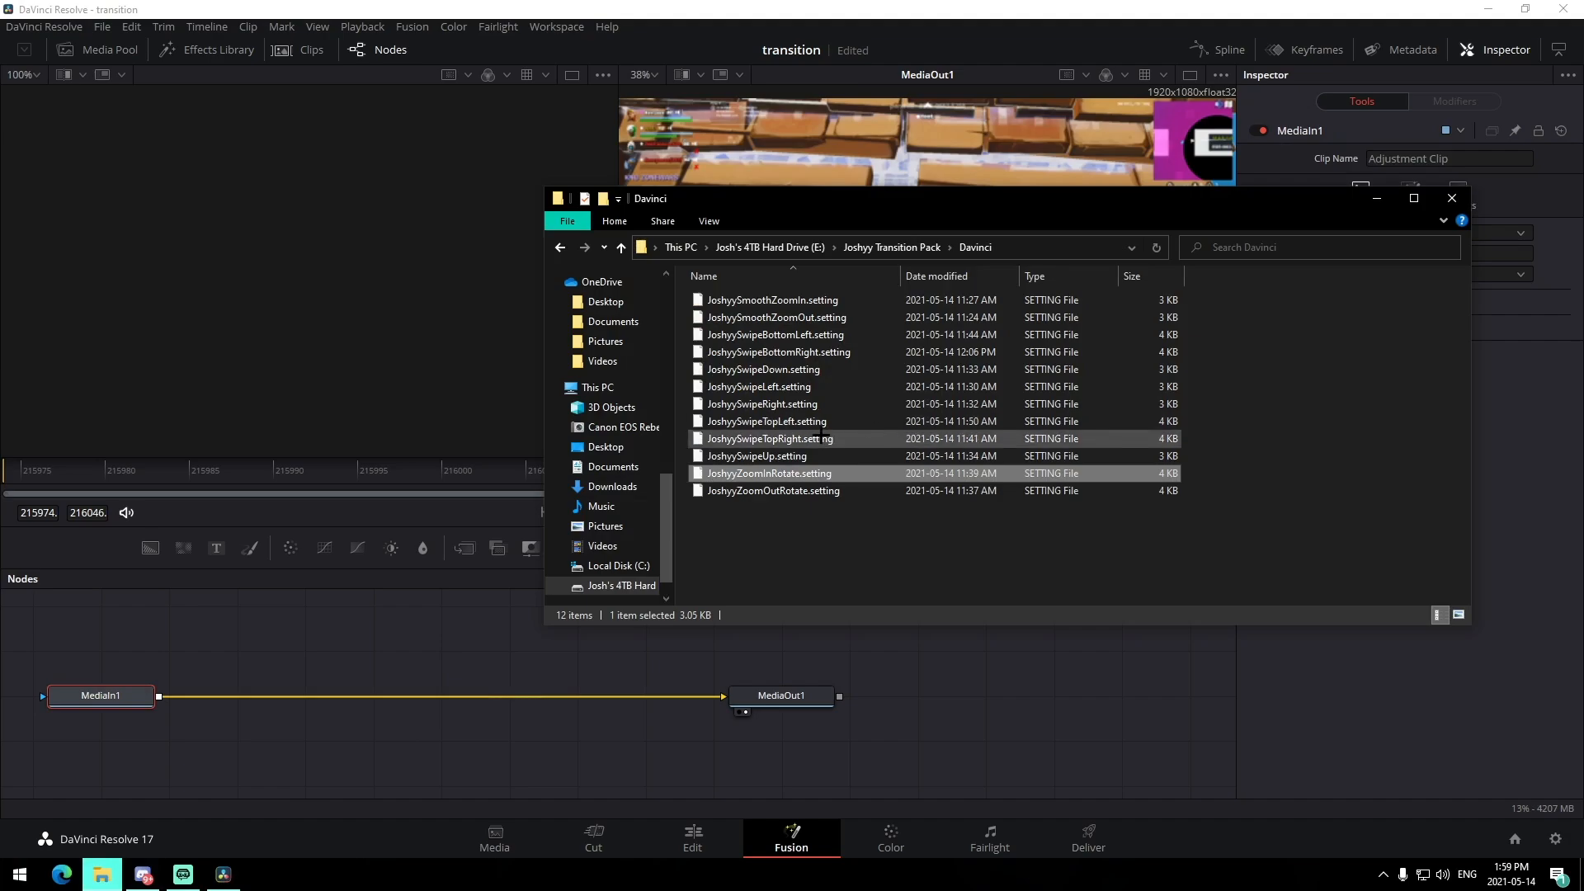
drag(817, 438, 446, 689)
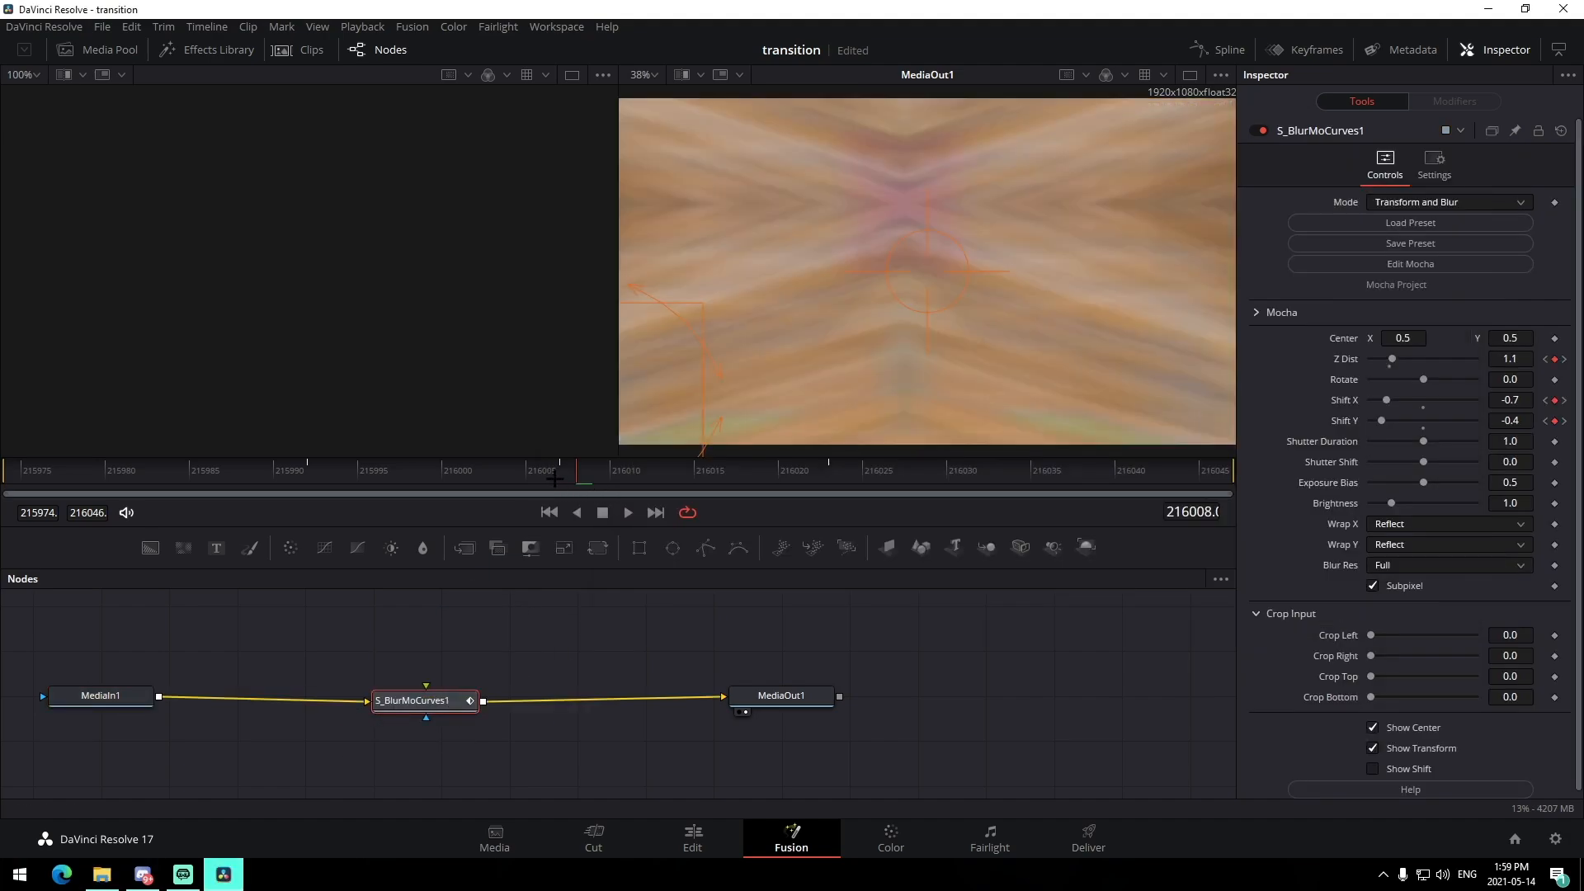
- Play back the top-right swipe transition in Fusion, starting around frame 215991
drag(553, 478, 343, 504)
key(space)
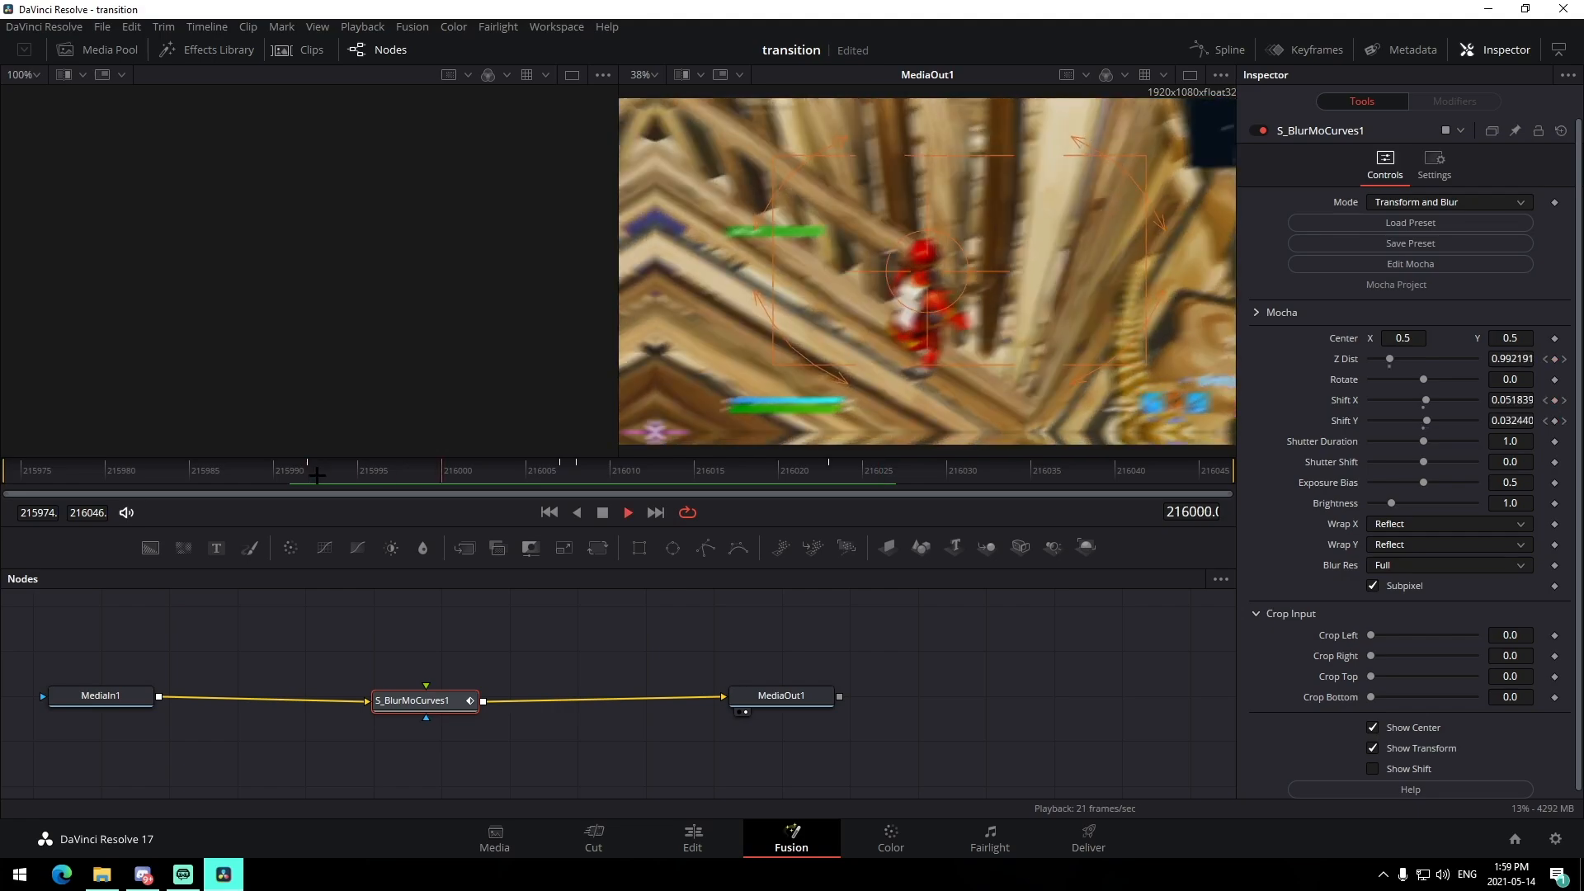
click(301, 476)
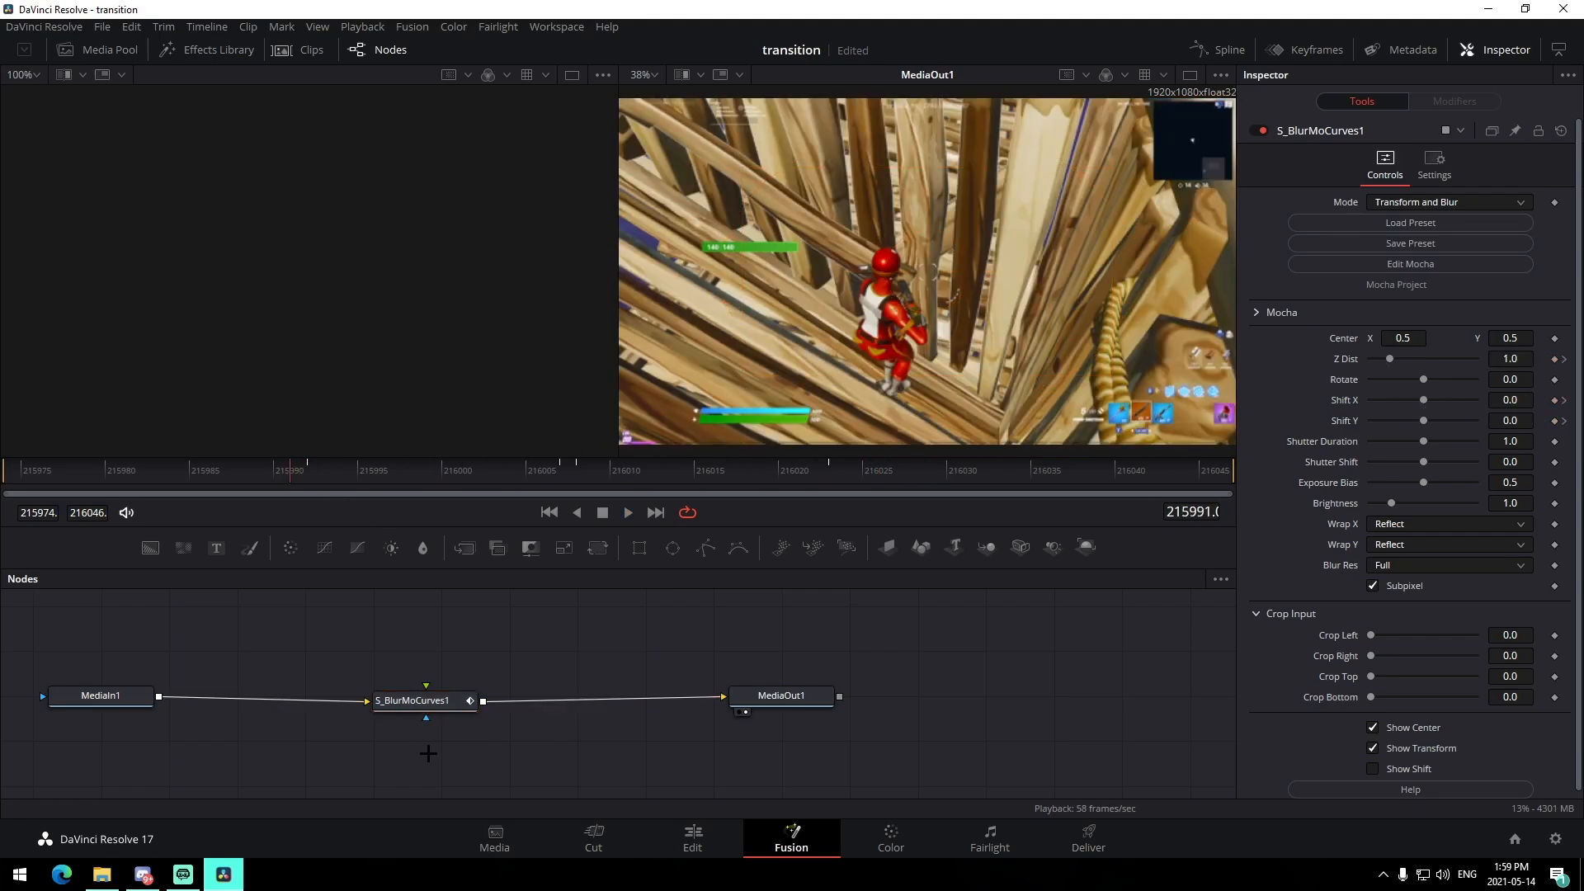
- Replace the top-right swipe node with the JoshyySwipeDown preset at frame 216008 and preview it from around frame 215992
key(Delete)
key(ctrl+z)
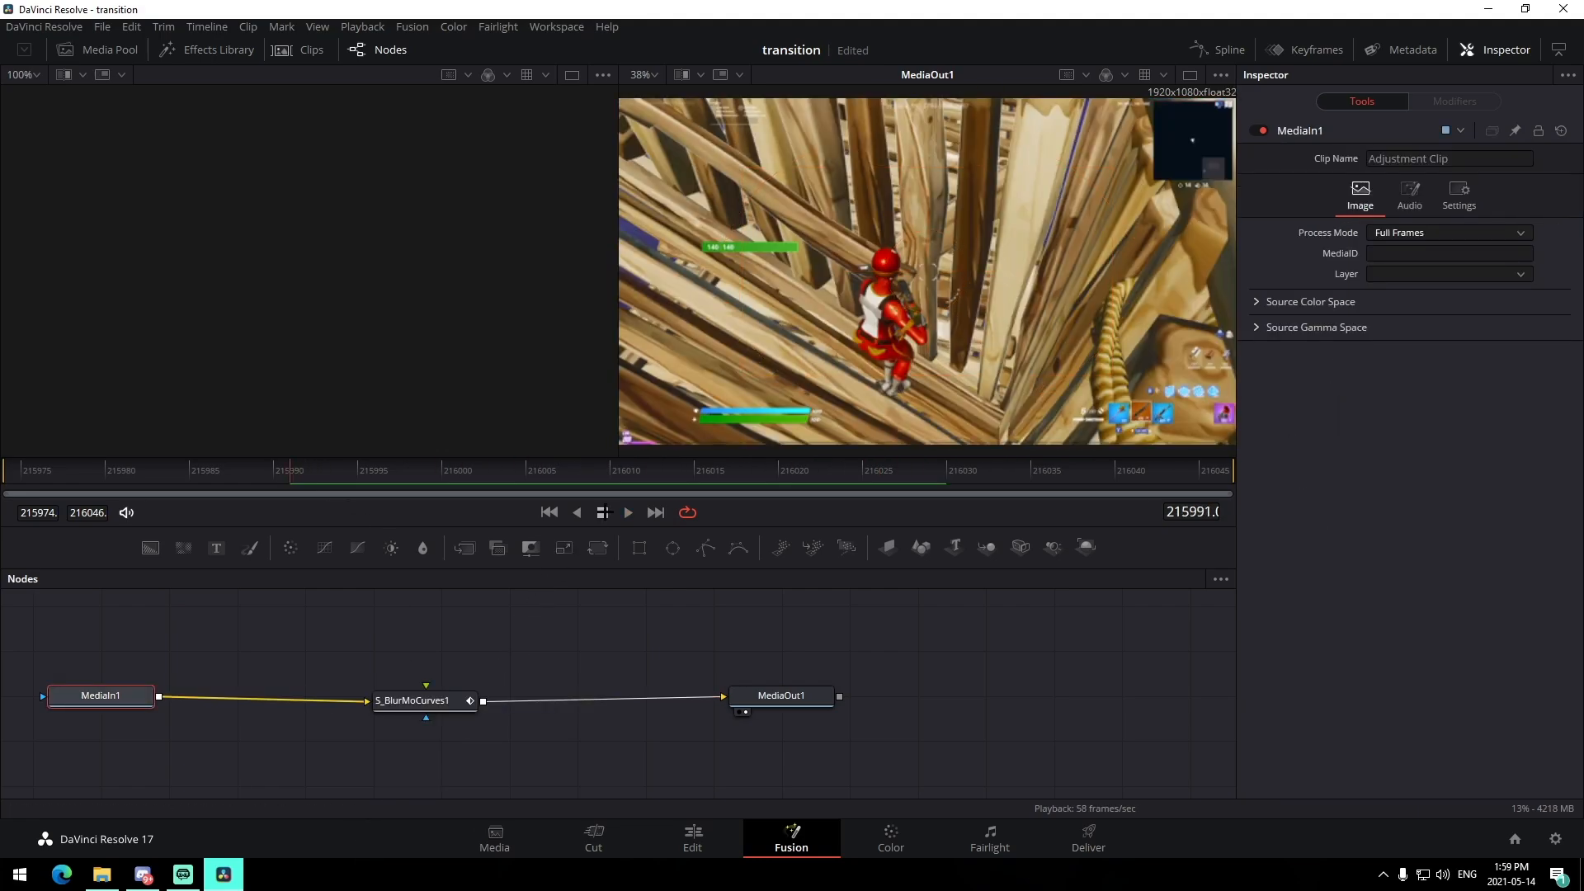
click(586, 480)
key(Delete)
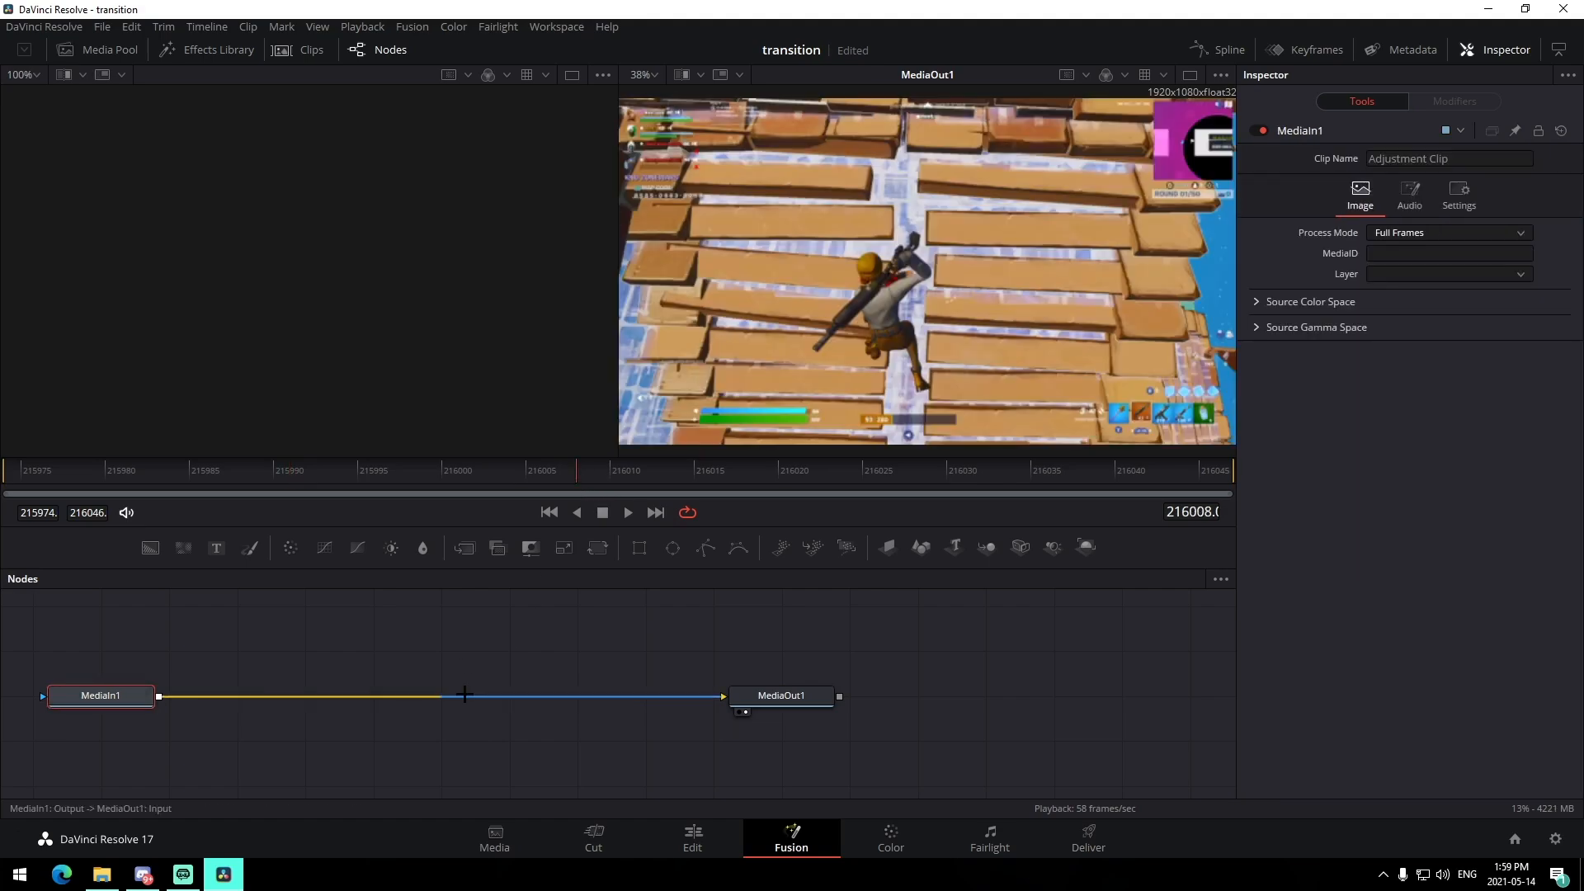
click(101, 874)
drag(924, 369, 445, 695)
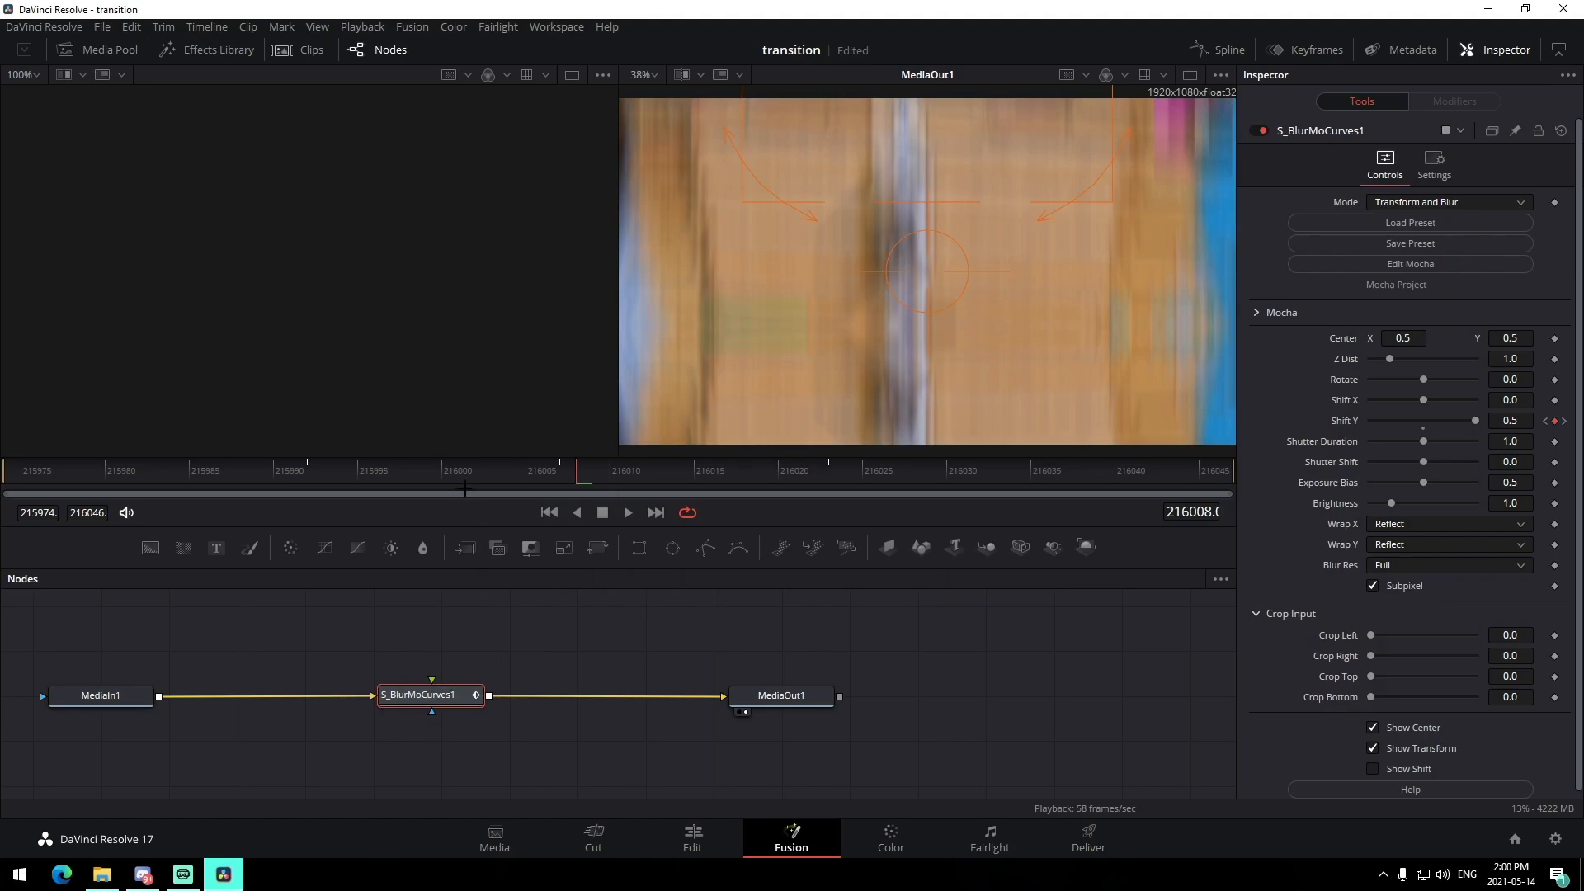
click(308, 483)
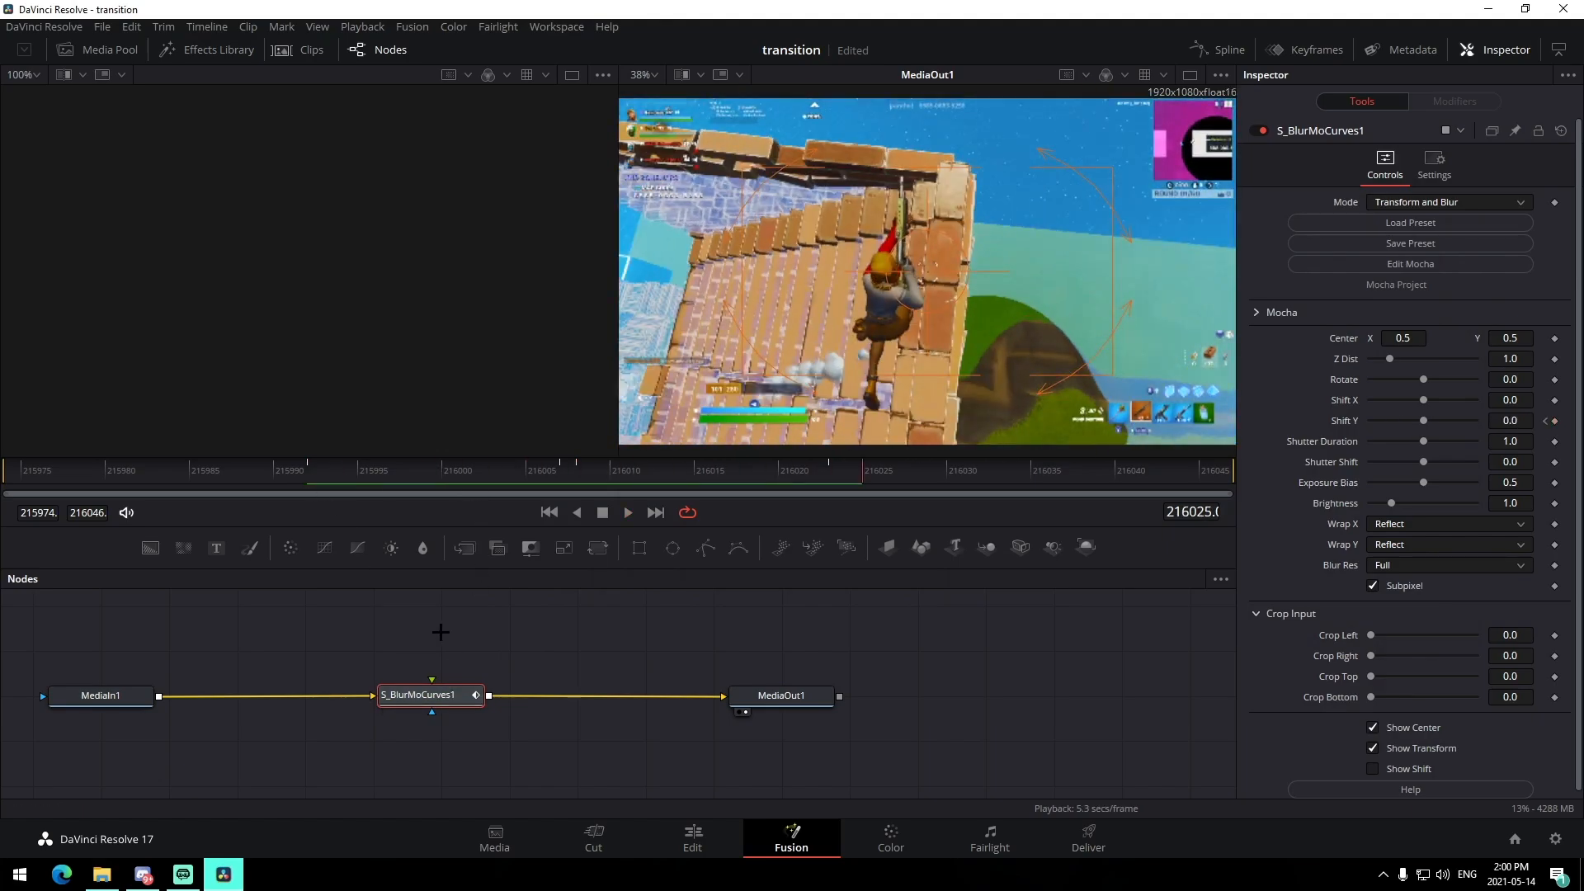
- Replace the swipe-down node with the JoshyySmoothZoomOut preset at frame 216008 and play back the transition
click(591, 467)
key(Delete)
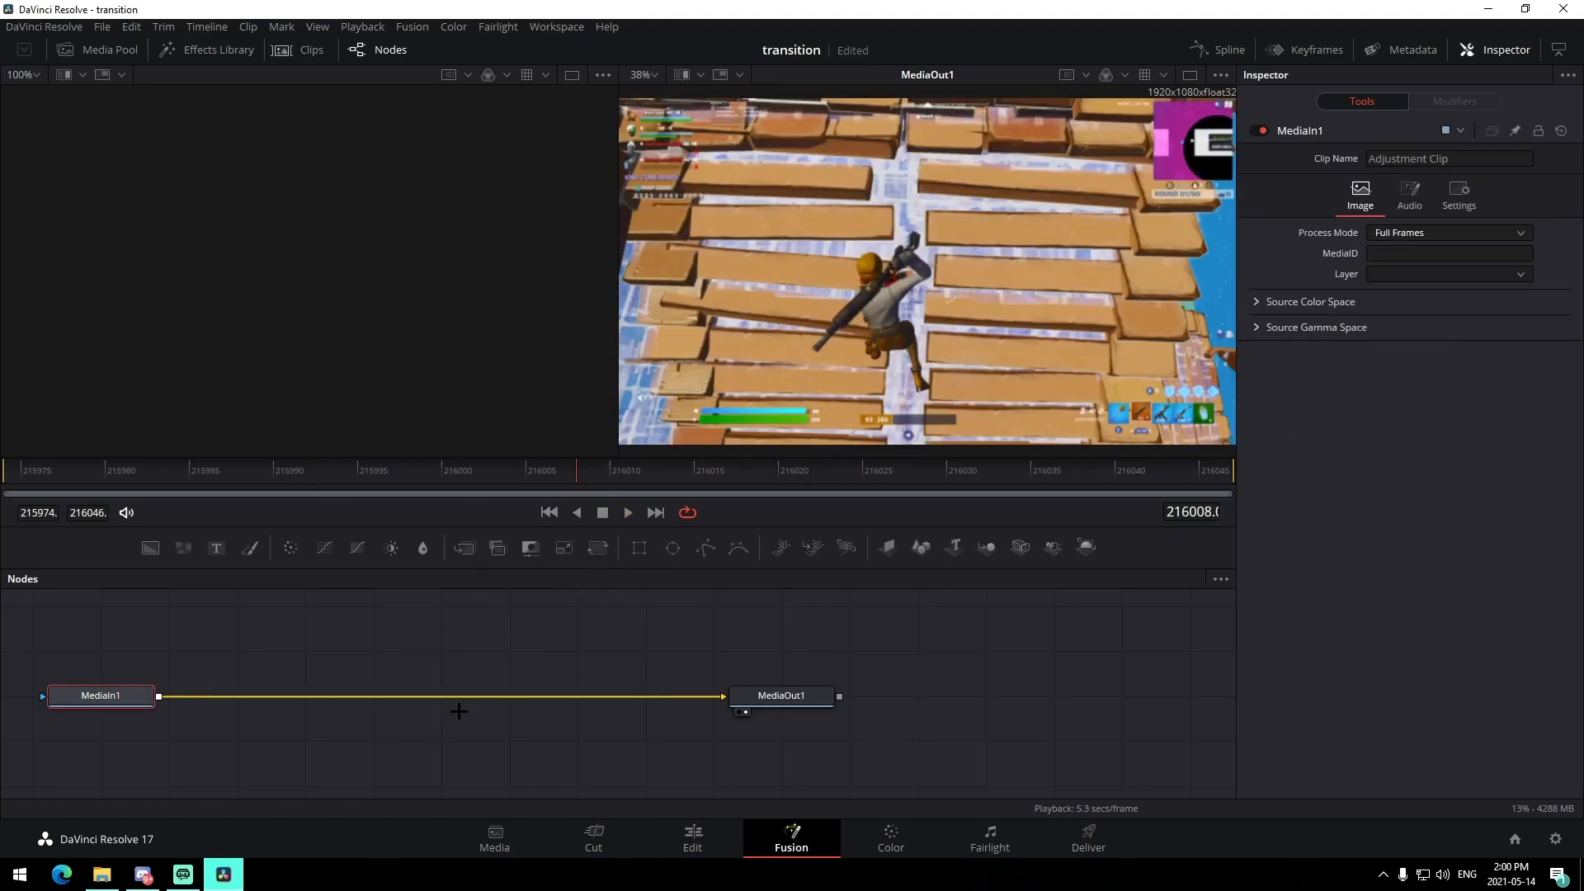
click(101, 874)
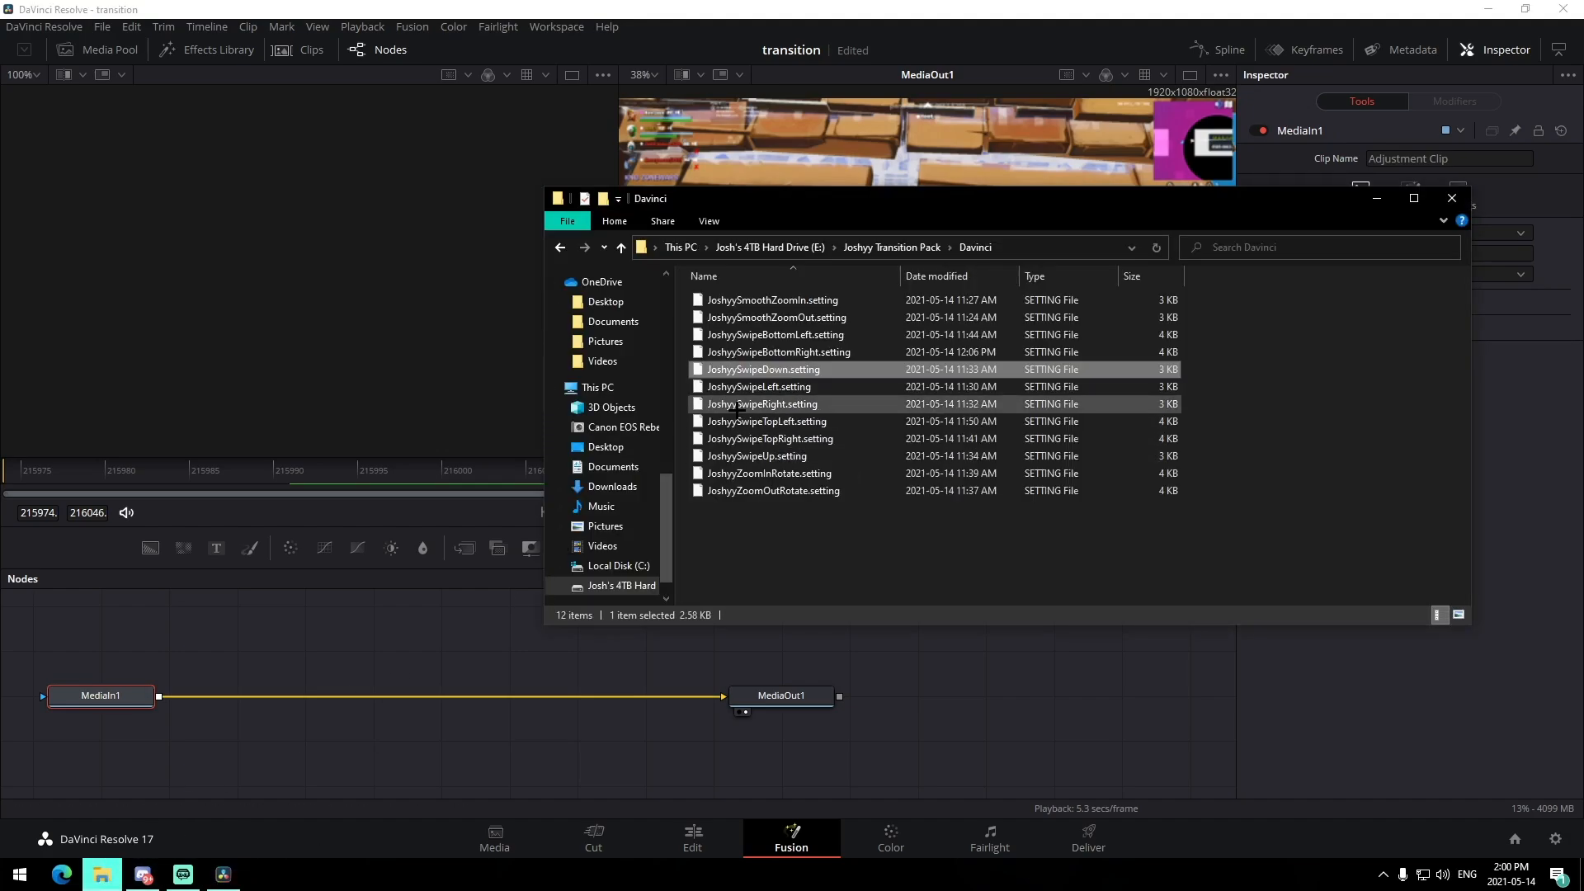
drag(737, 407, 738, 417)
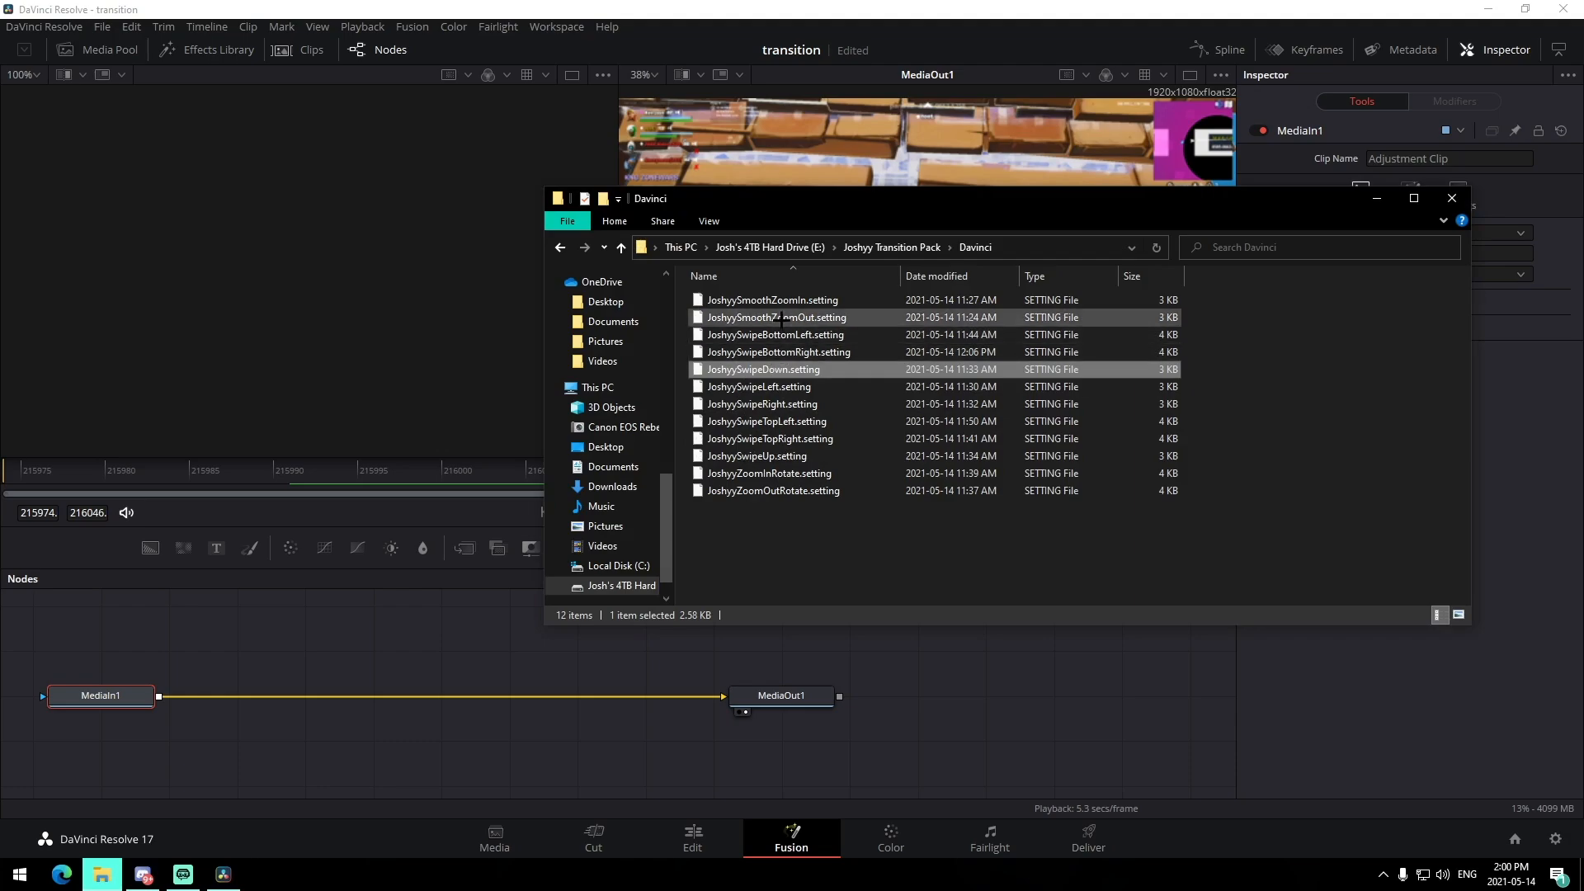
drag(788, 315, 432, 697)
drag(578, 492, 387, 481)
key(space)
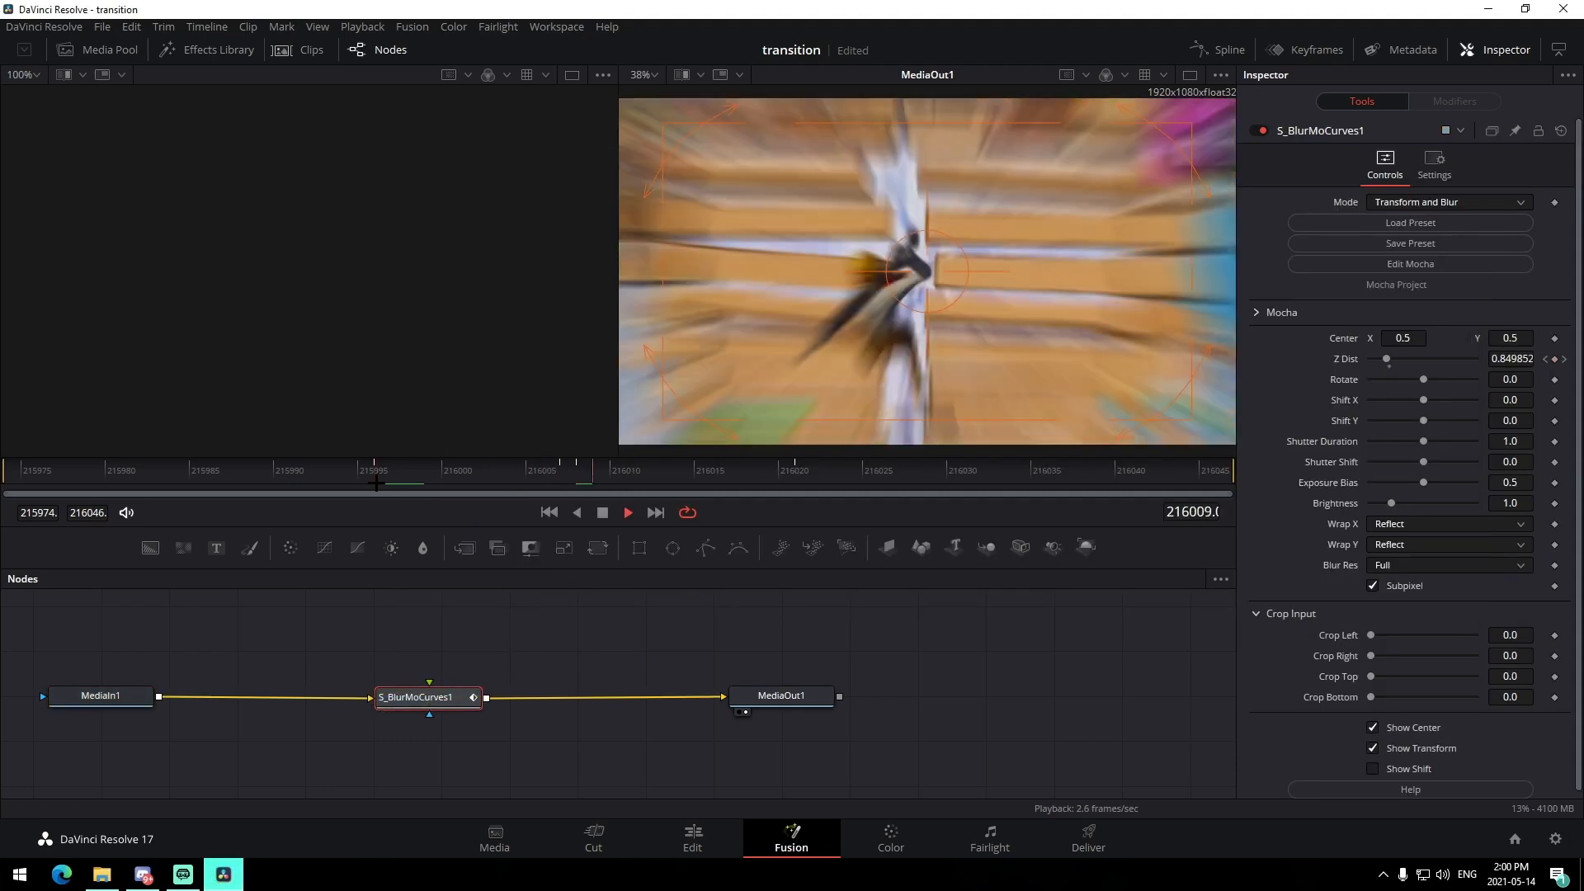
key(space)
- Replace the zoom-out node with the JoshyySwipeBottomLeft preset at frame 216008 and preview it from around frame 215990
click(586, 478)
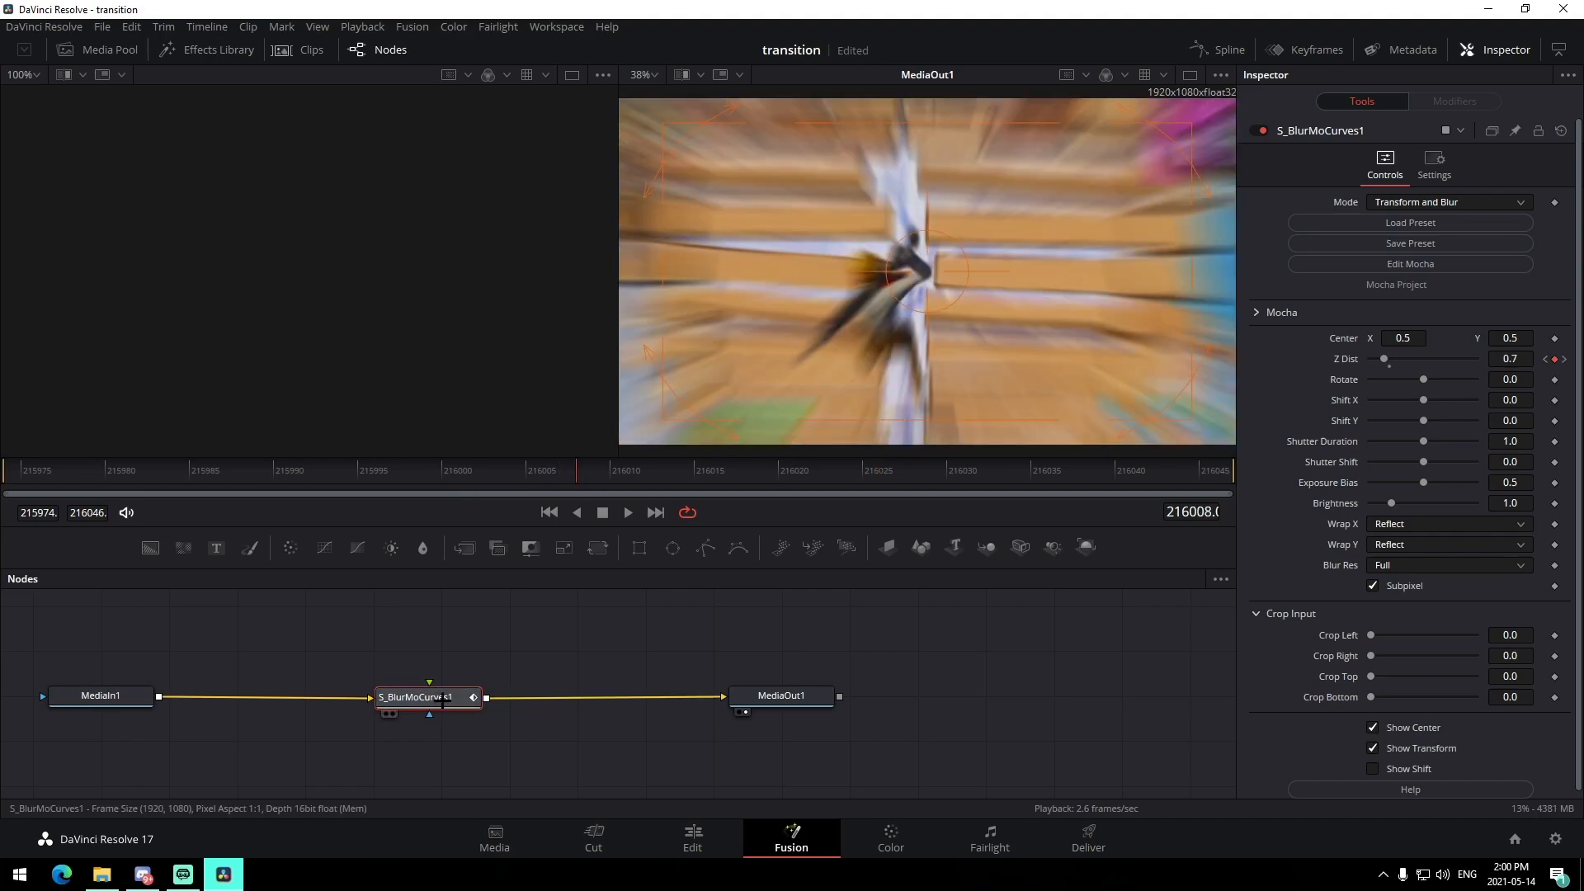
key(Delete)
click(101, 874)
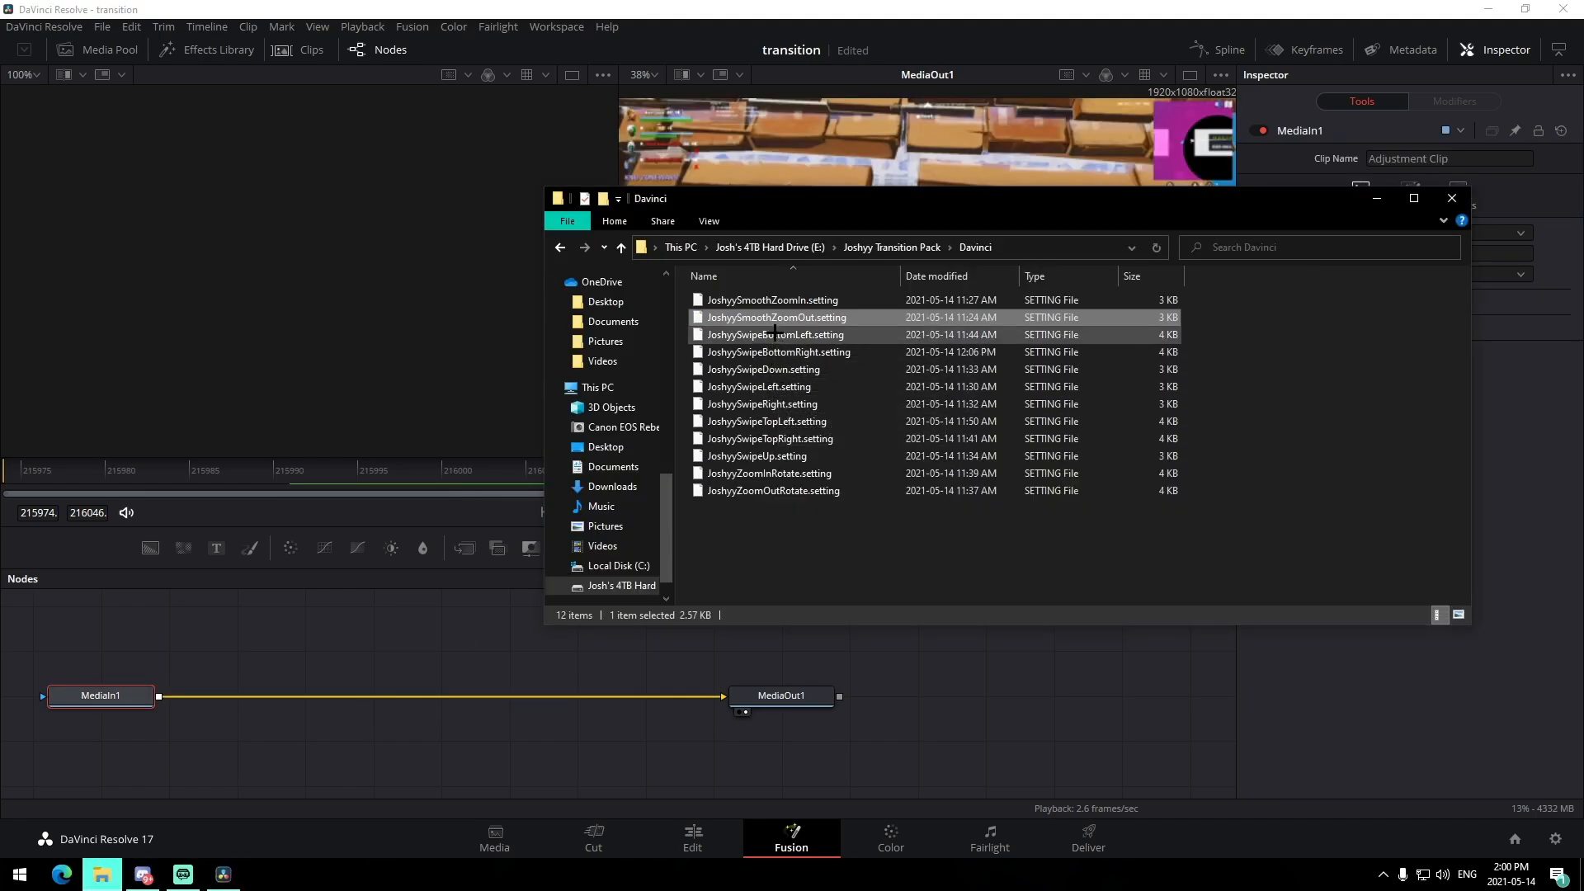
drag(767, 334, 415, 700)
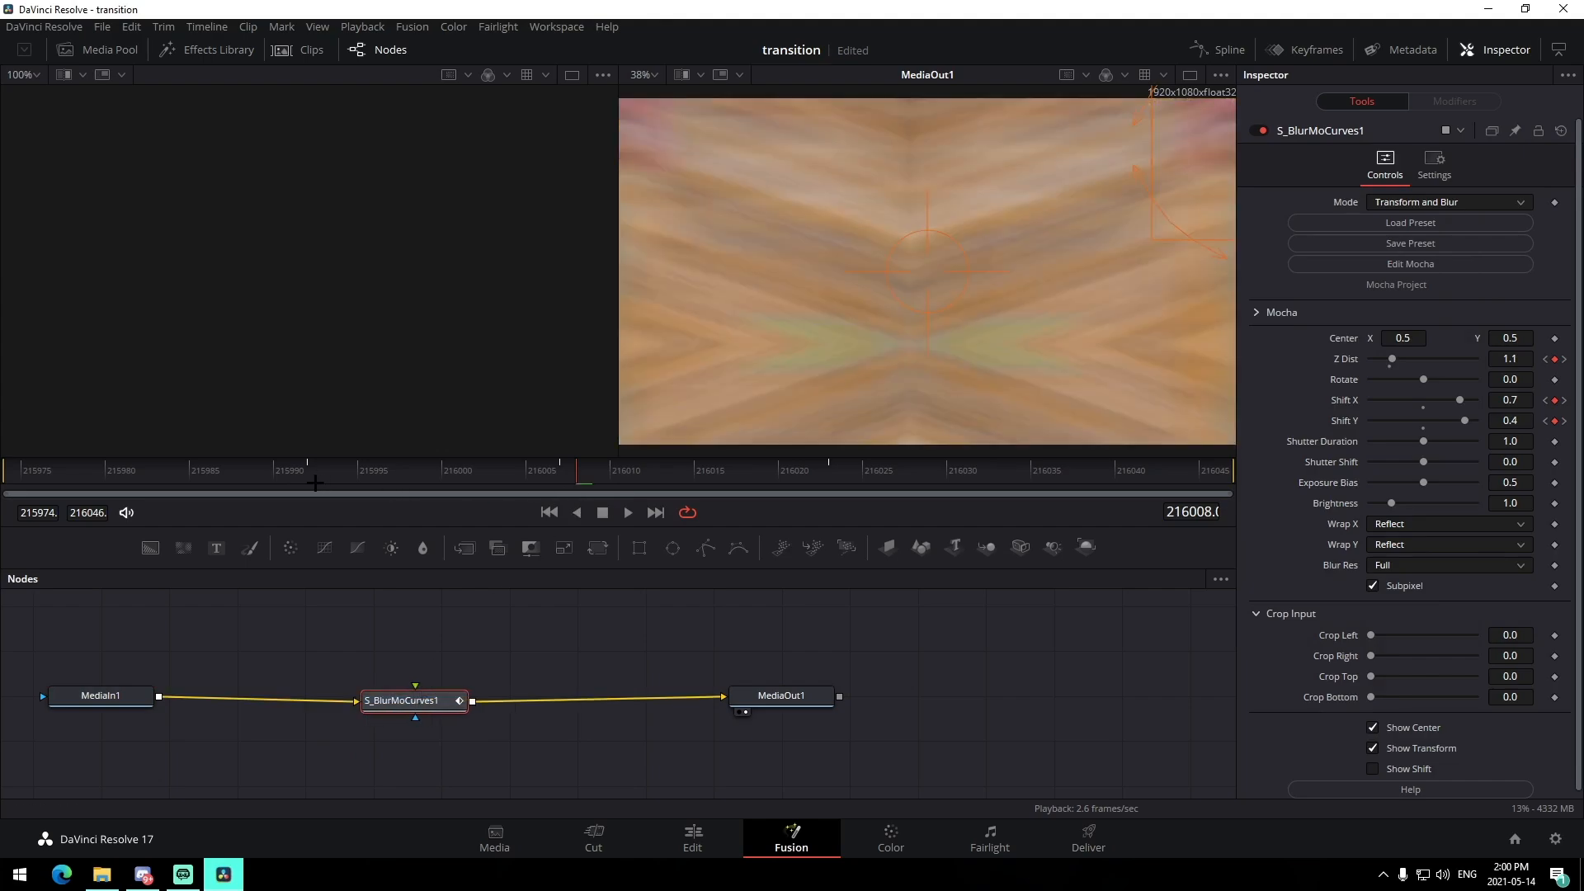
drag(321, 479, 281, 485)
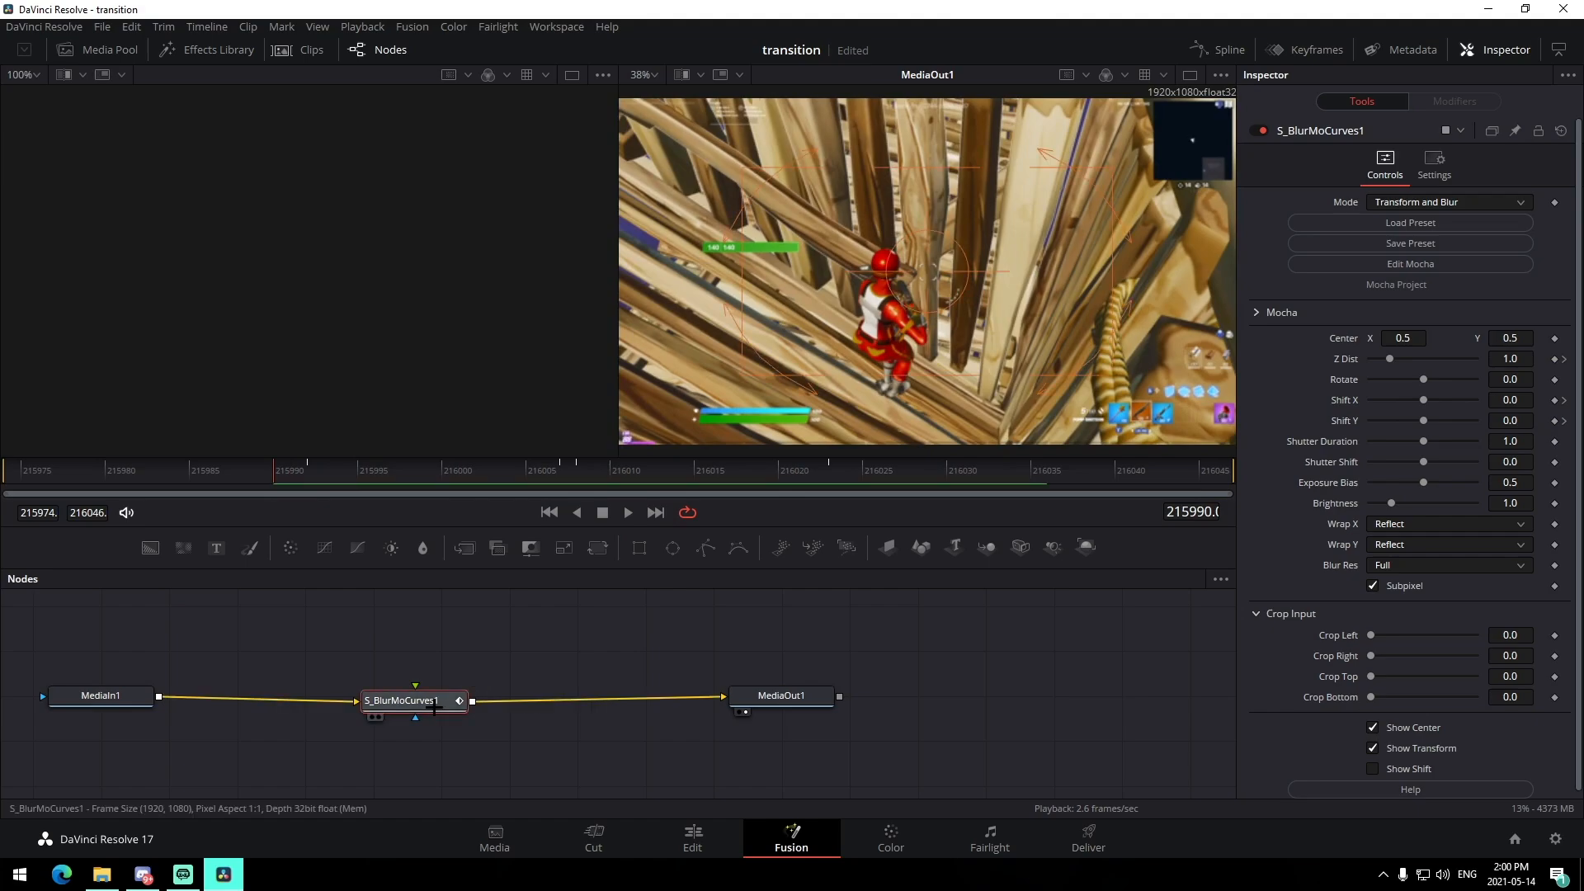
- Replace the bottom-left swipe node with the JoshyySwipeRight preset at frame 216008, between MediaIn1 and MediaOut1
key(Delete)
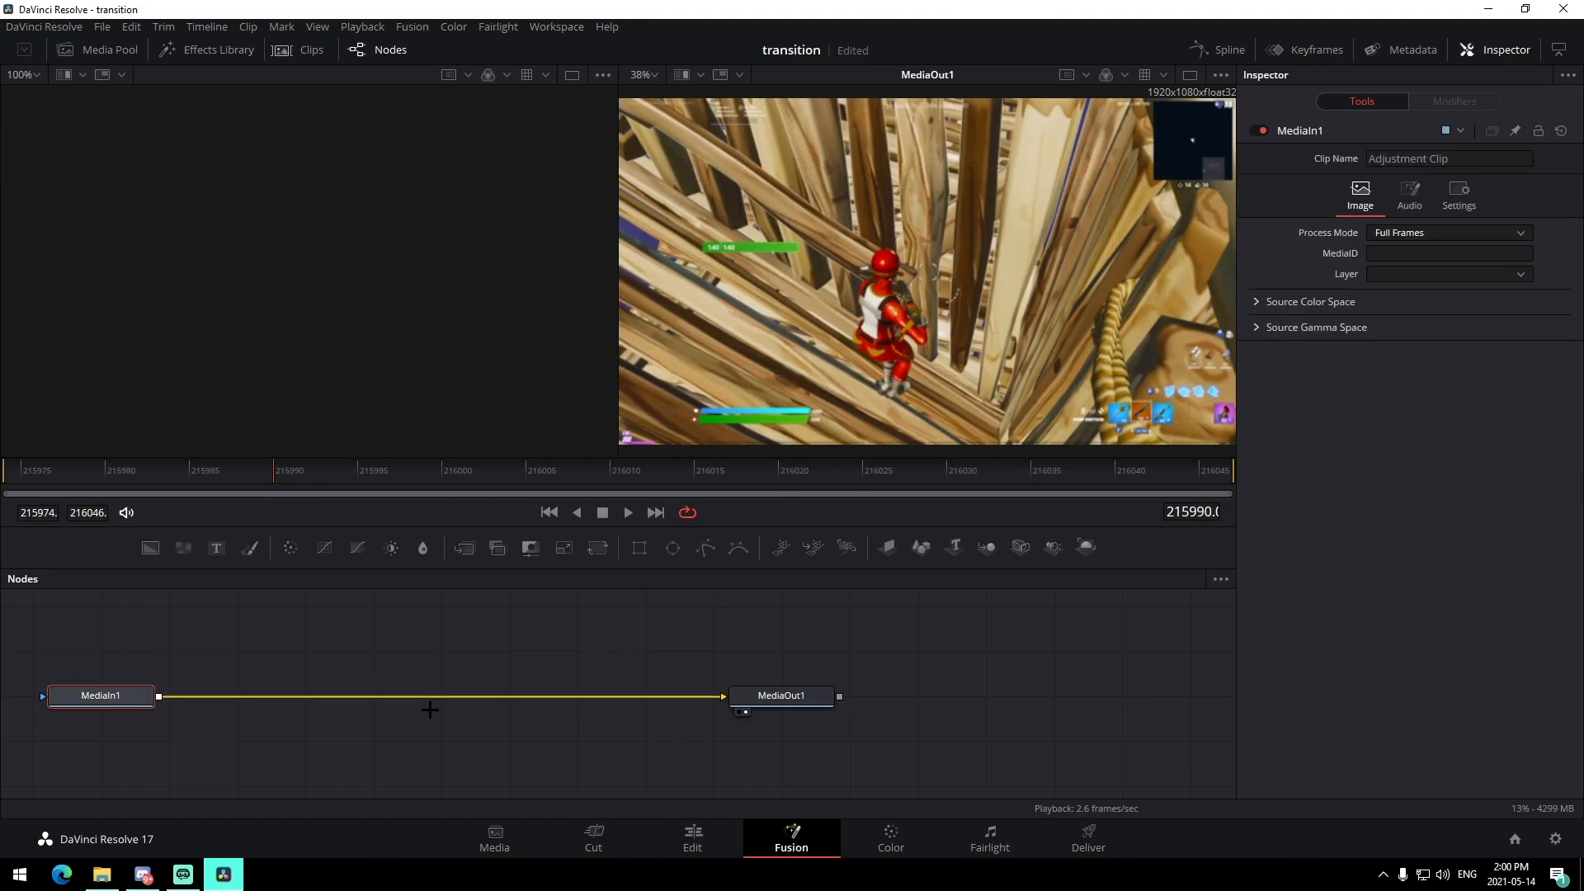
key(ctrl+z)
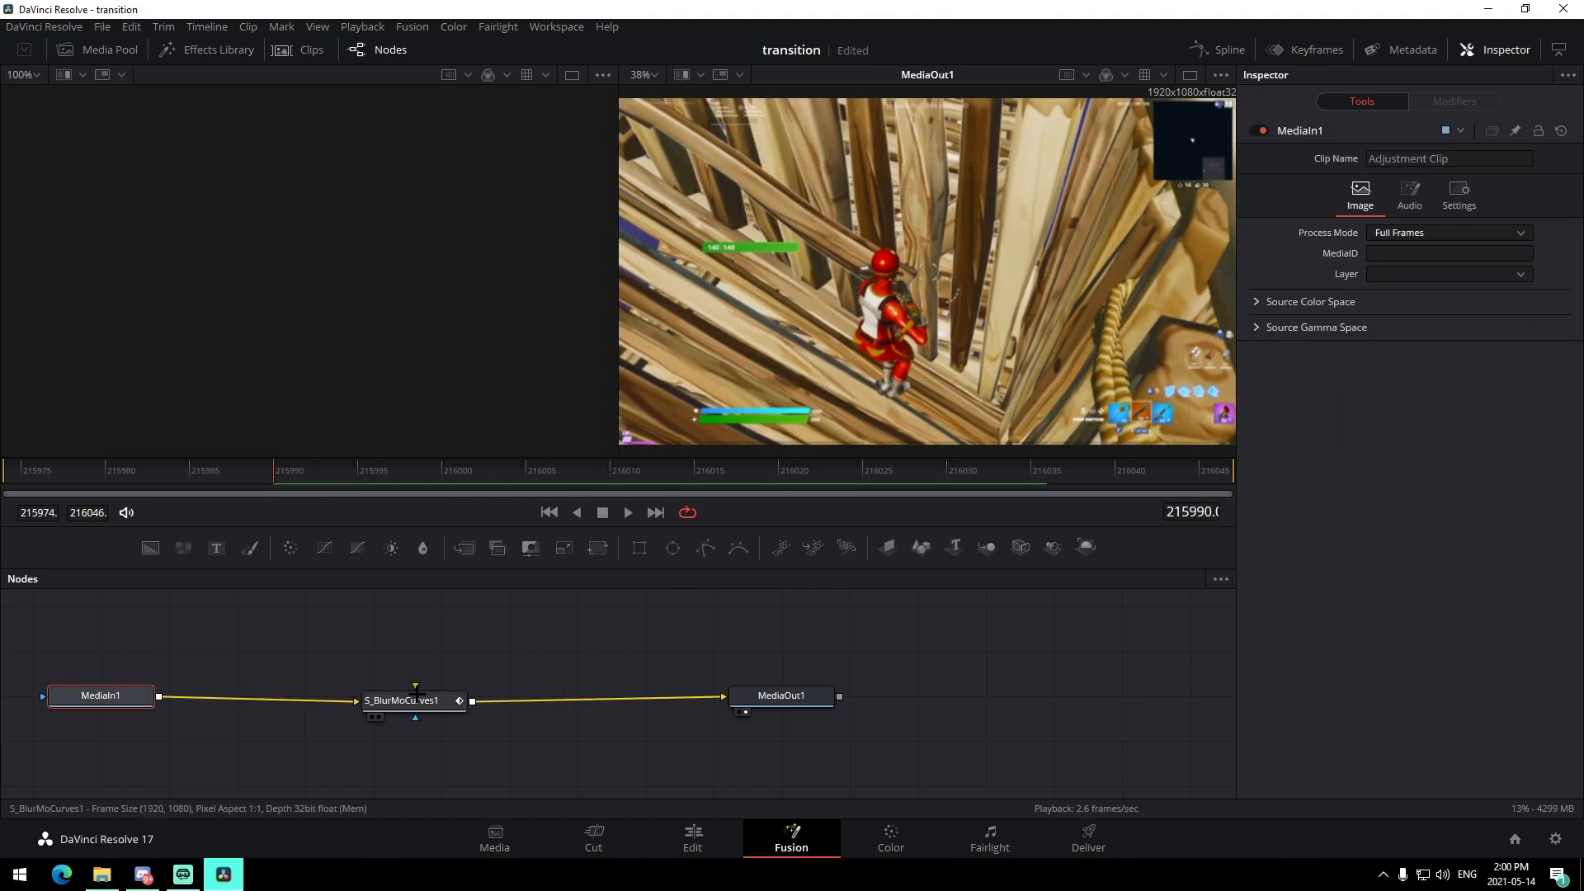
click(423, 697)
click(577, 472)
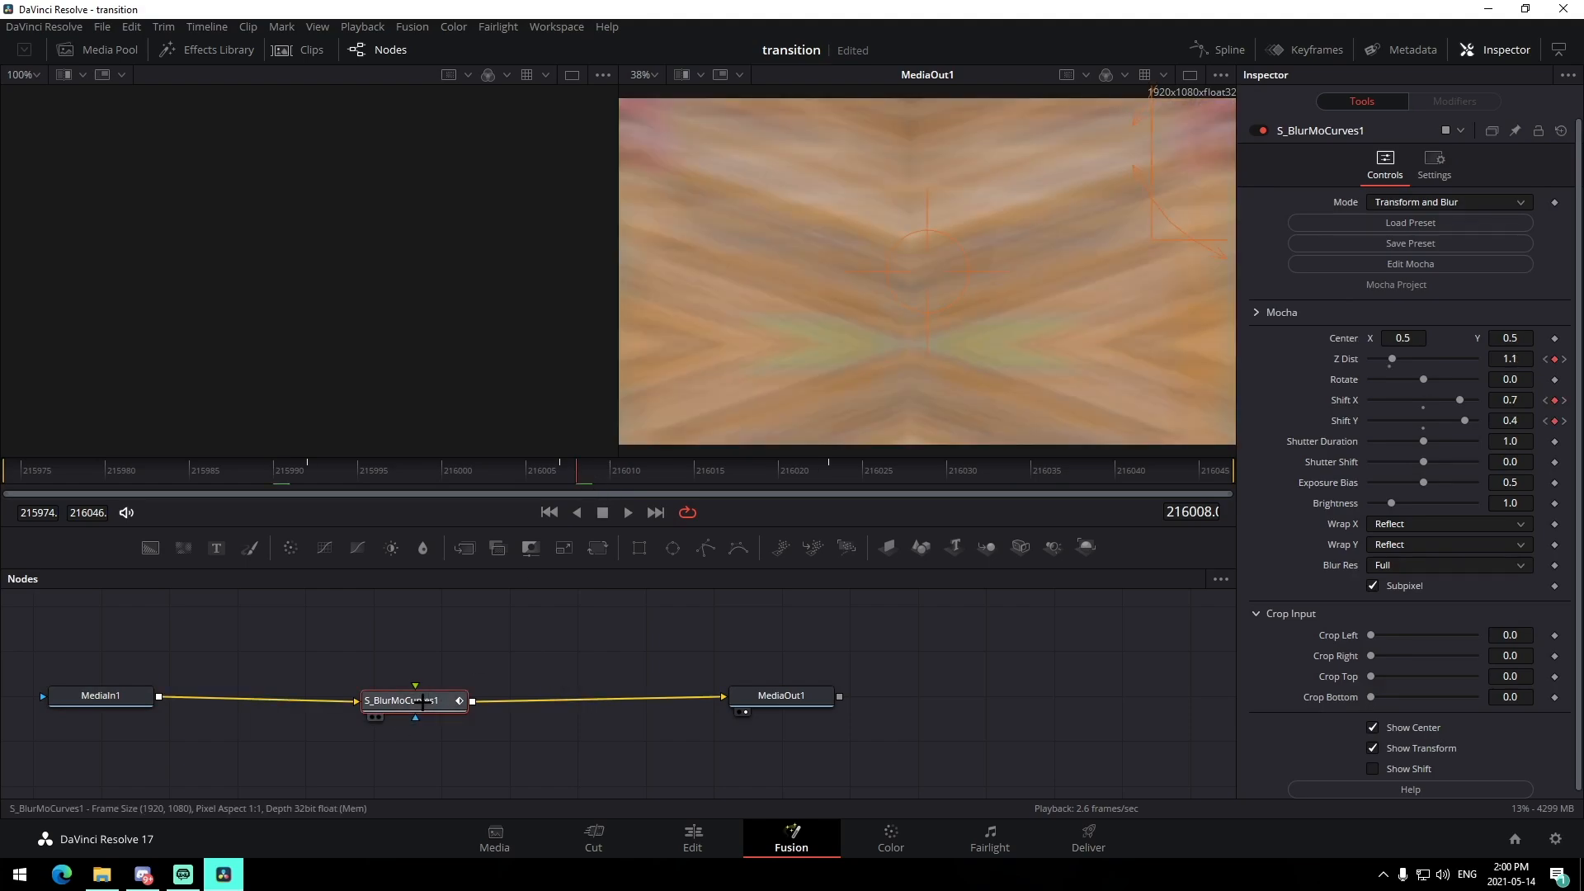
key(Delete)
key(super+e)
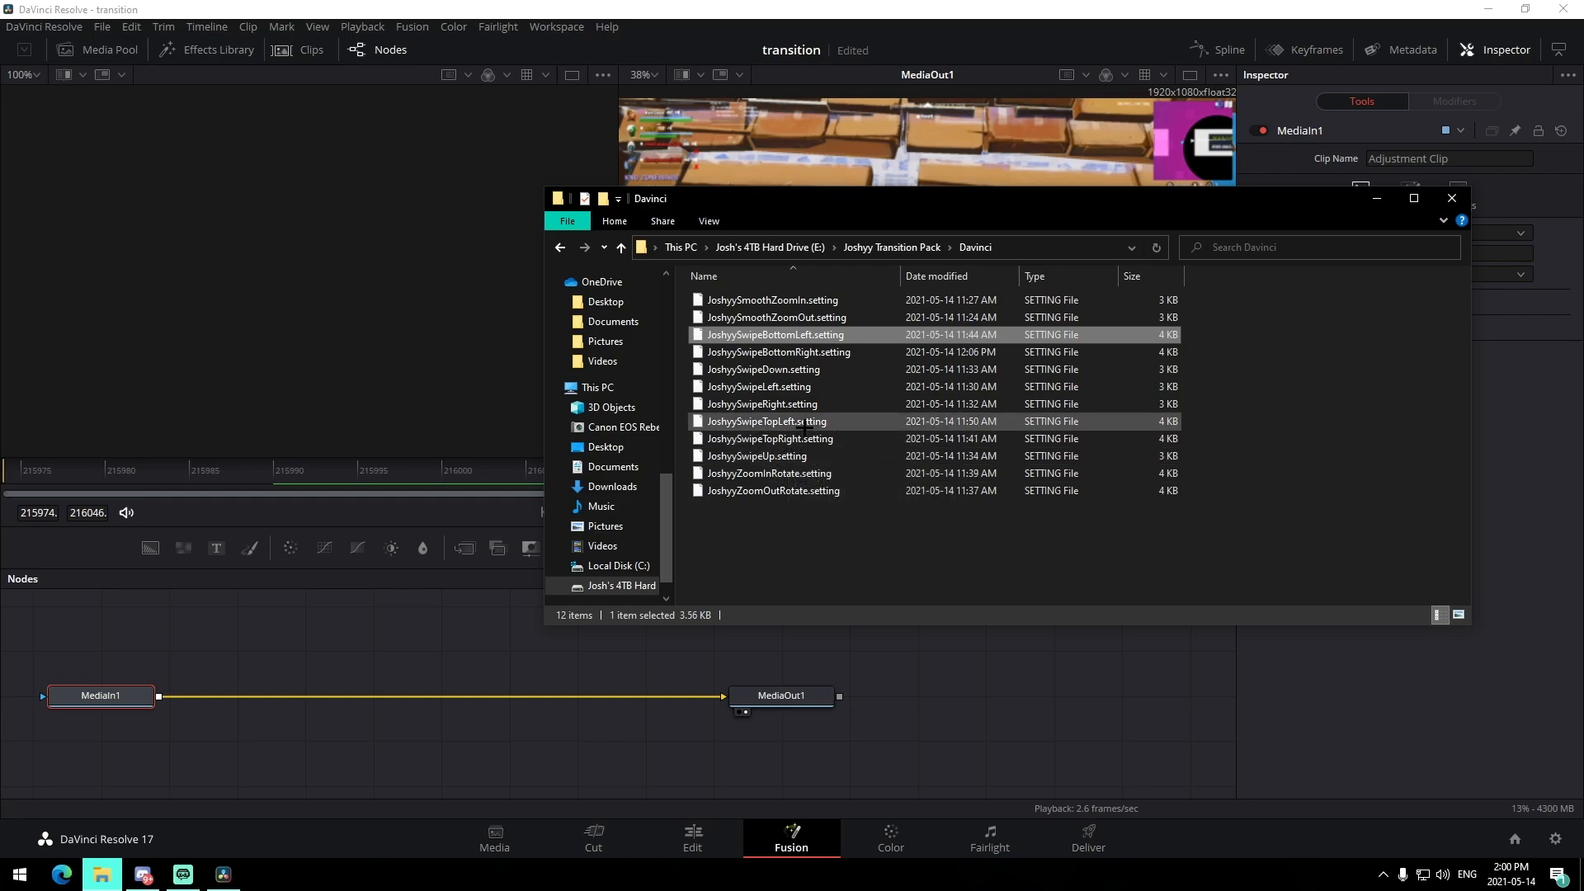
click(790, 403)
drag(790, 402, 429, 695)
- Play back and scrub through the swipe-right transition from frame 215992 to frame 216024
click(307, 477)
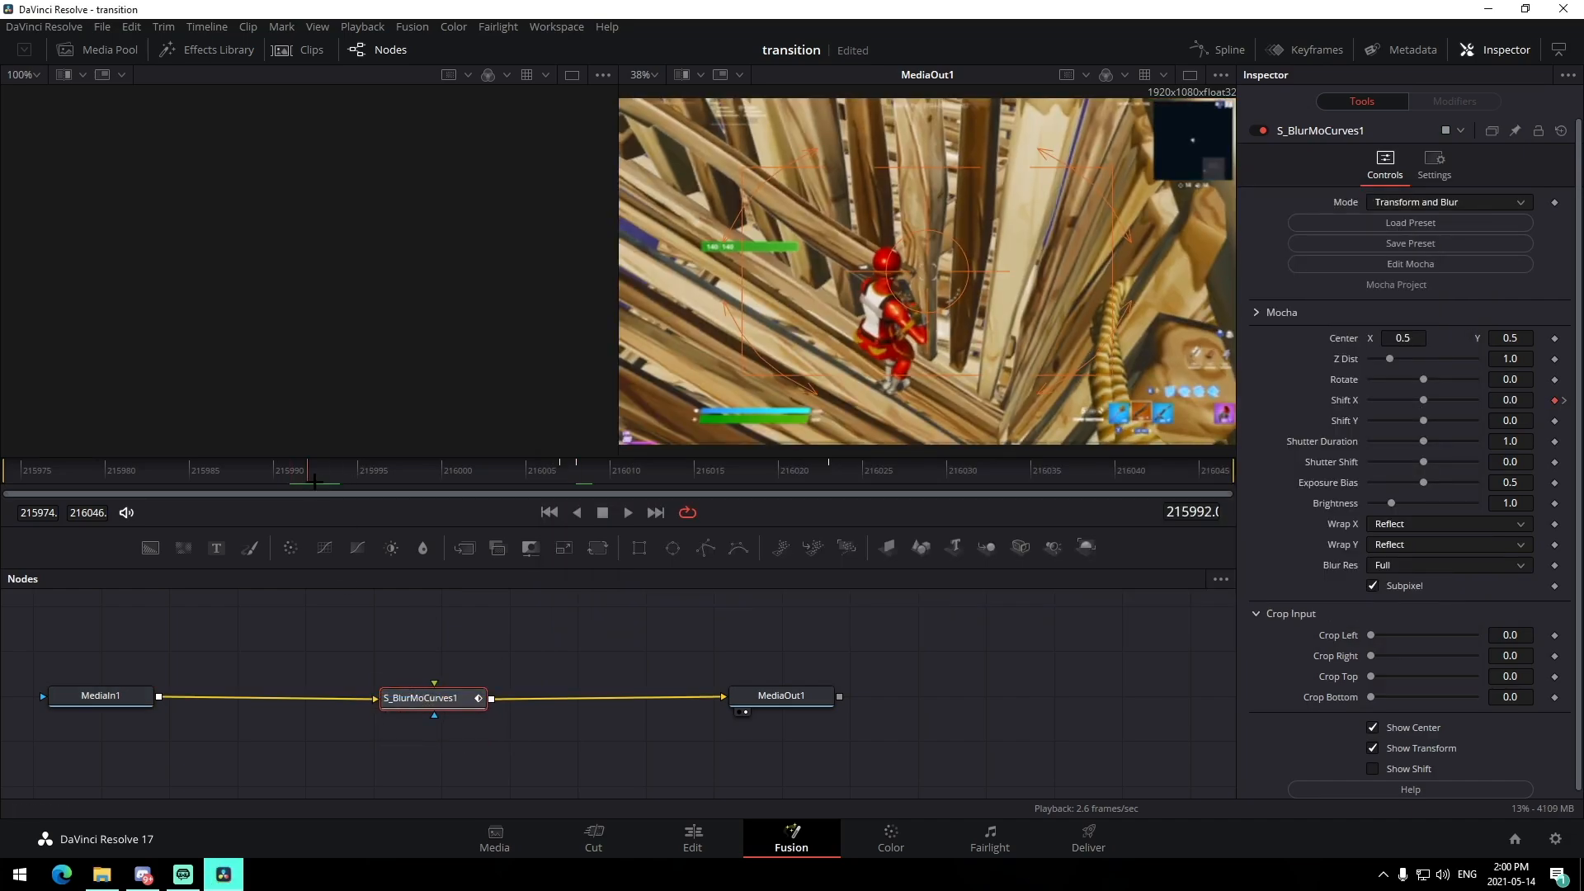
key(space)
key(space)
drag(317, 479, 845, 487)
click(487, 662)
- Remove the swipe-right node from the node graph and look over the preset files in the Davinci folder
click(441, 700)
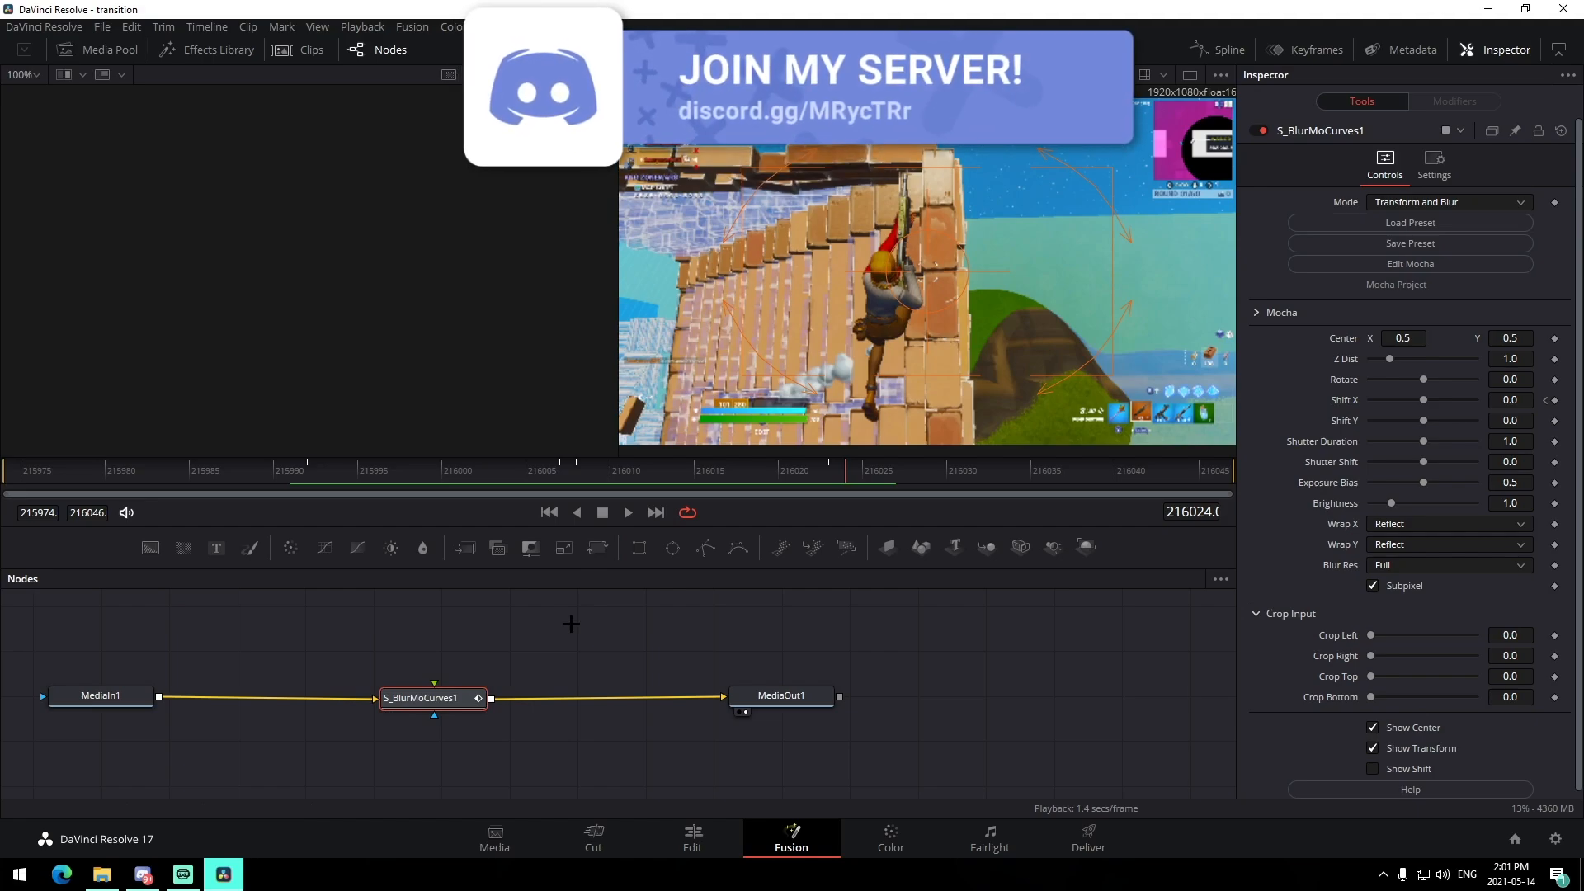
key(Delete)
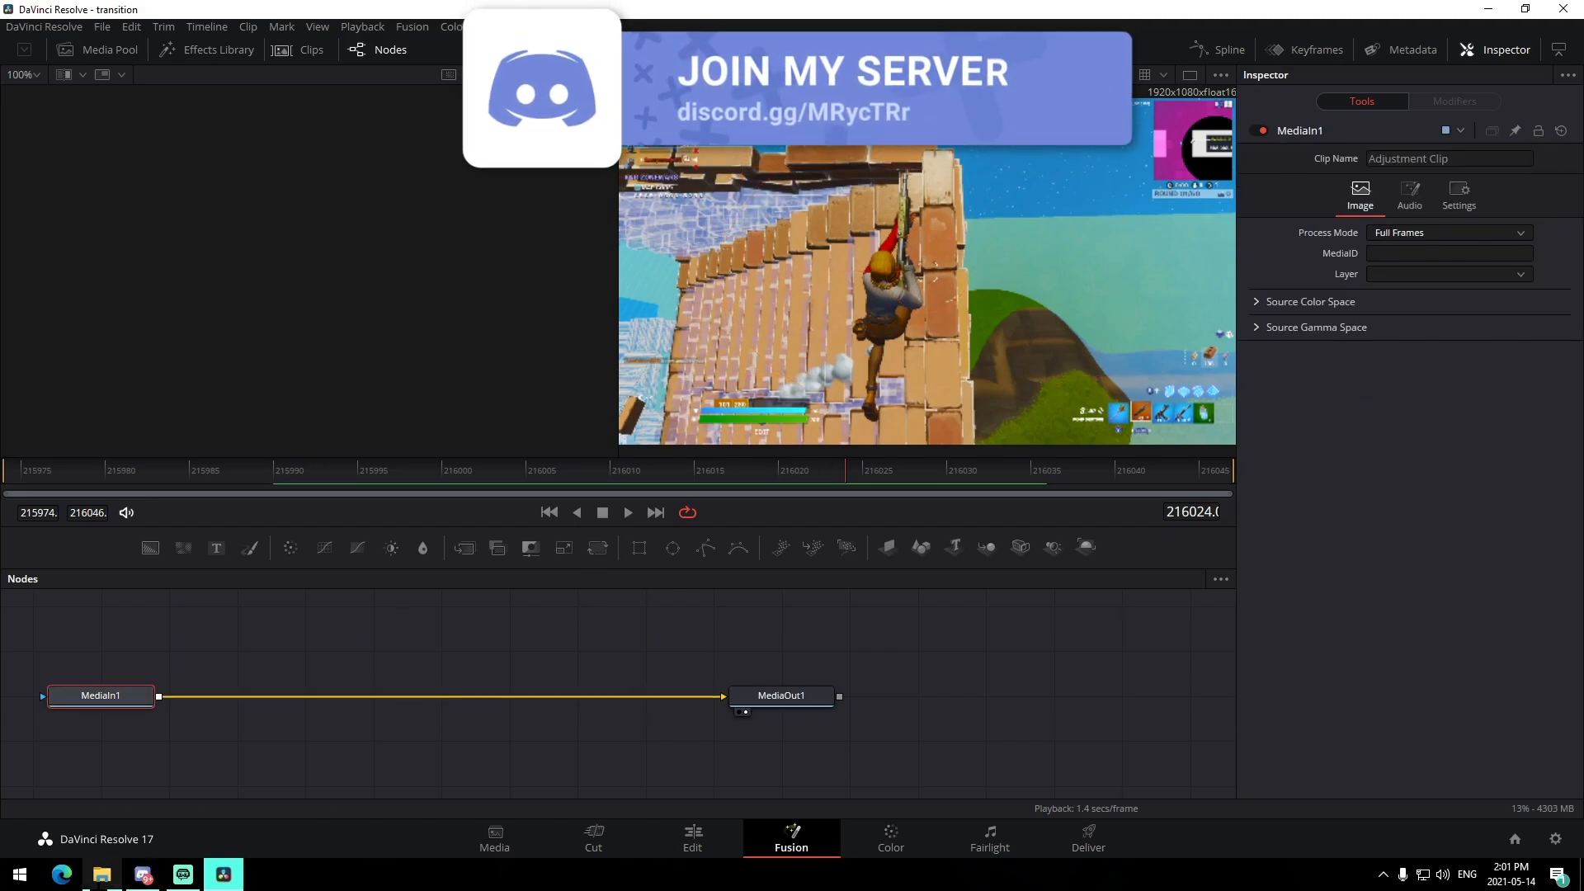
click(98, 883)
drag(784, 512, 775, 297)
click(752, 538)
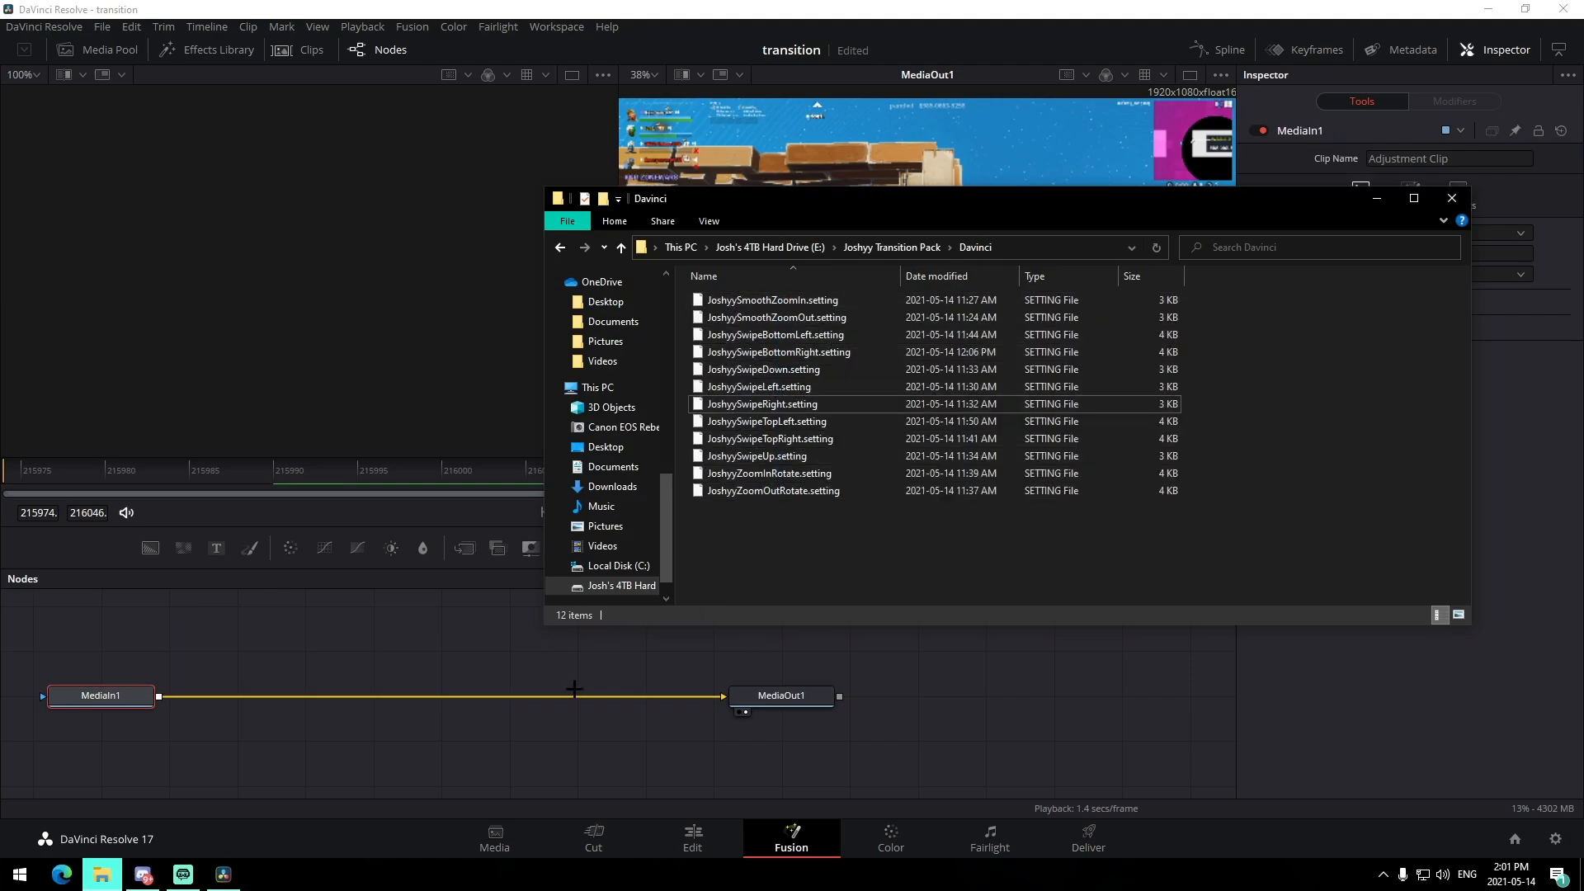
click(463, 649)
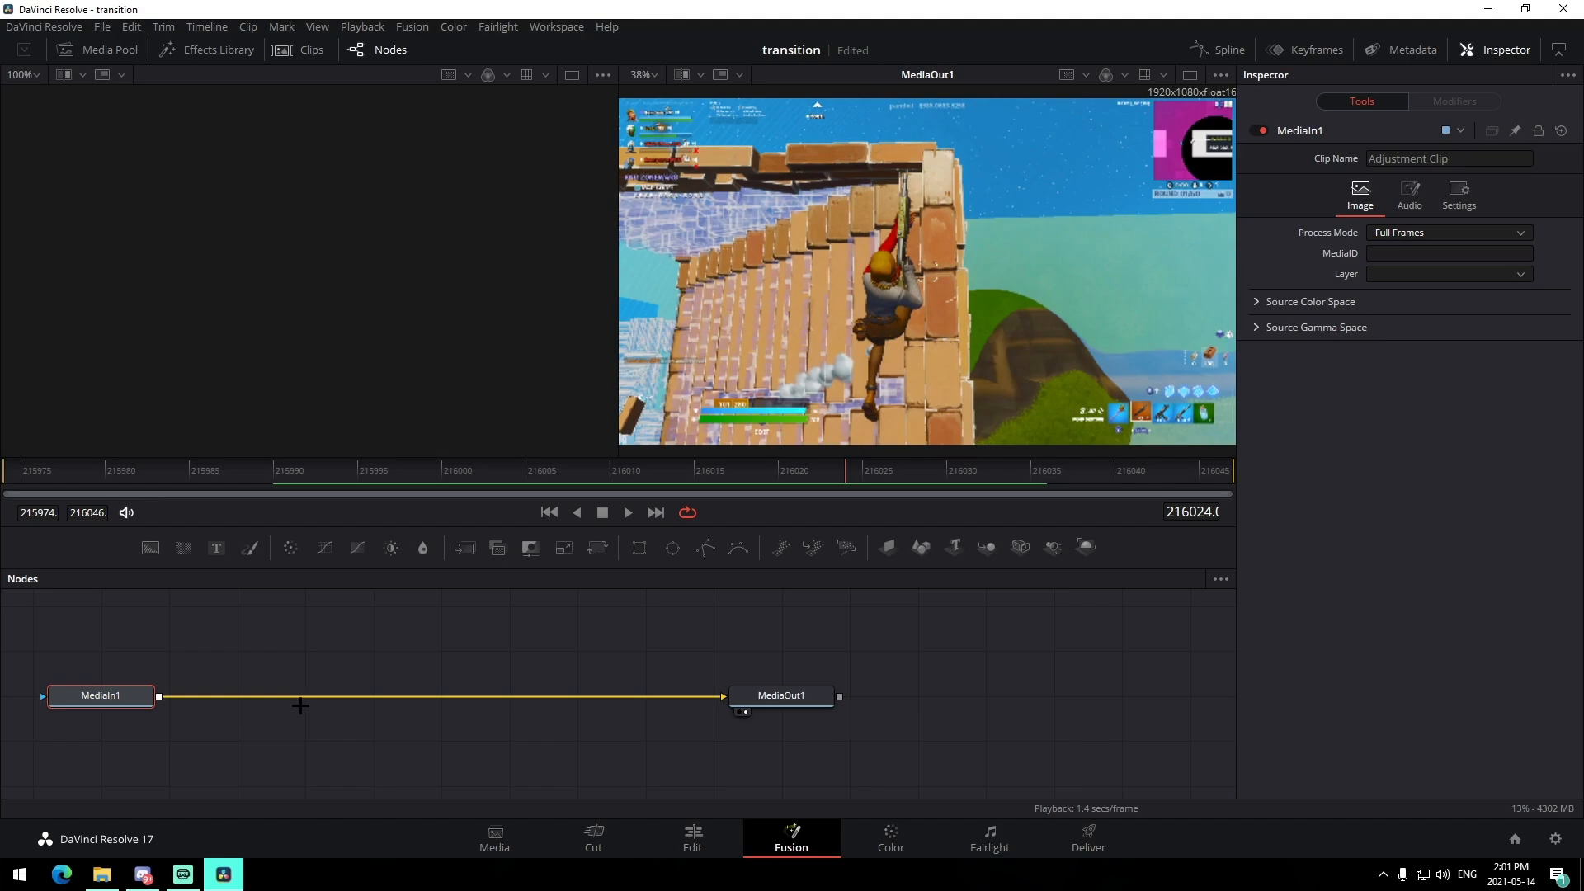
click(342, 730)
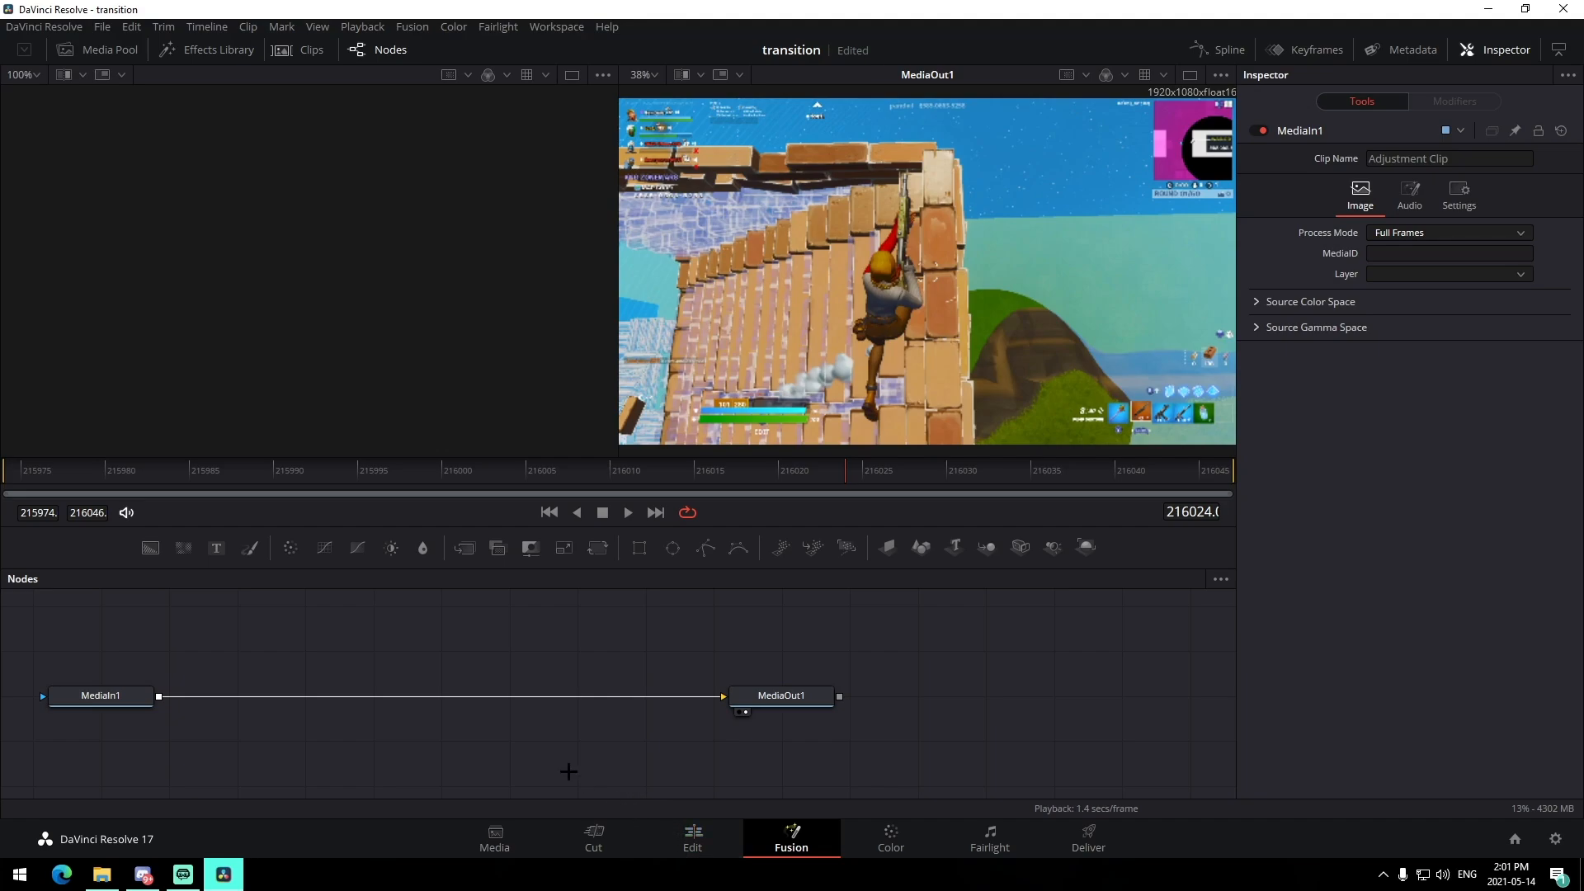
- Place the timeline playhead at the cut between the clips and insert the JoshyySwipeTopRight preset between MediaIn1 and MediaOut1 in Fusion
click(675, 833)
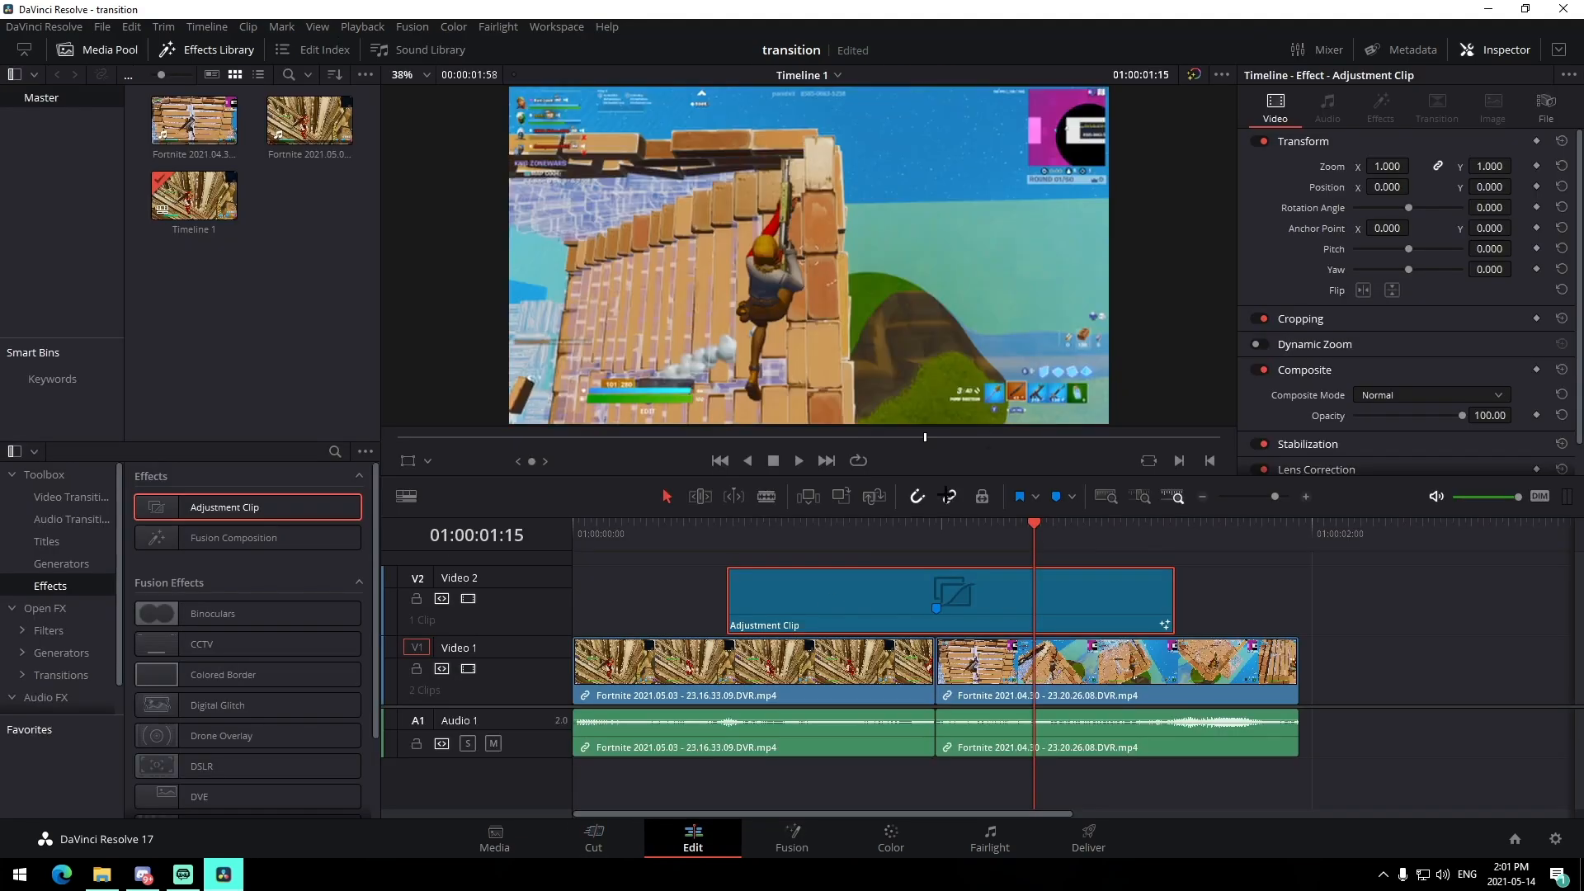
drag(990, 532, 937, 532)
click(788, 842)
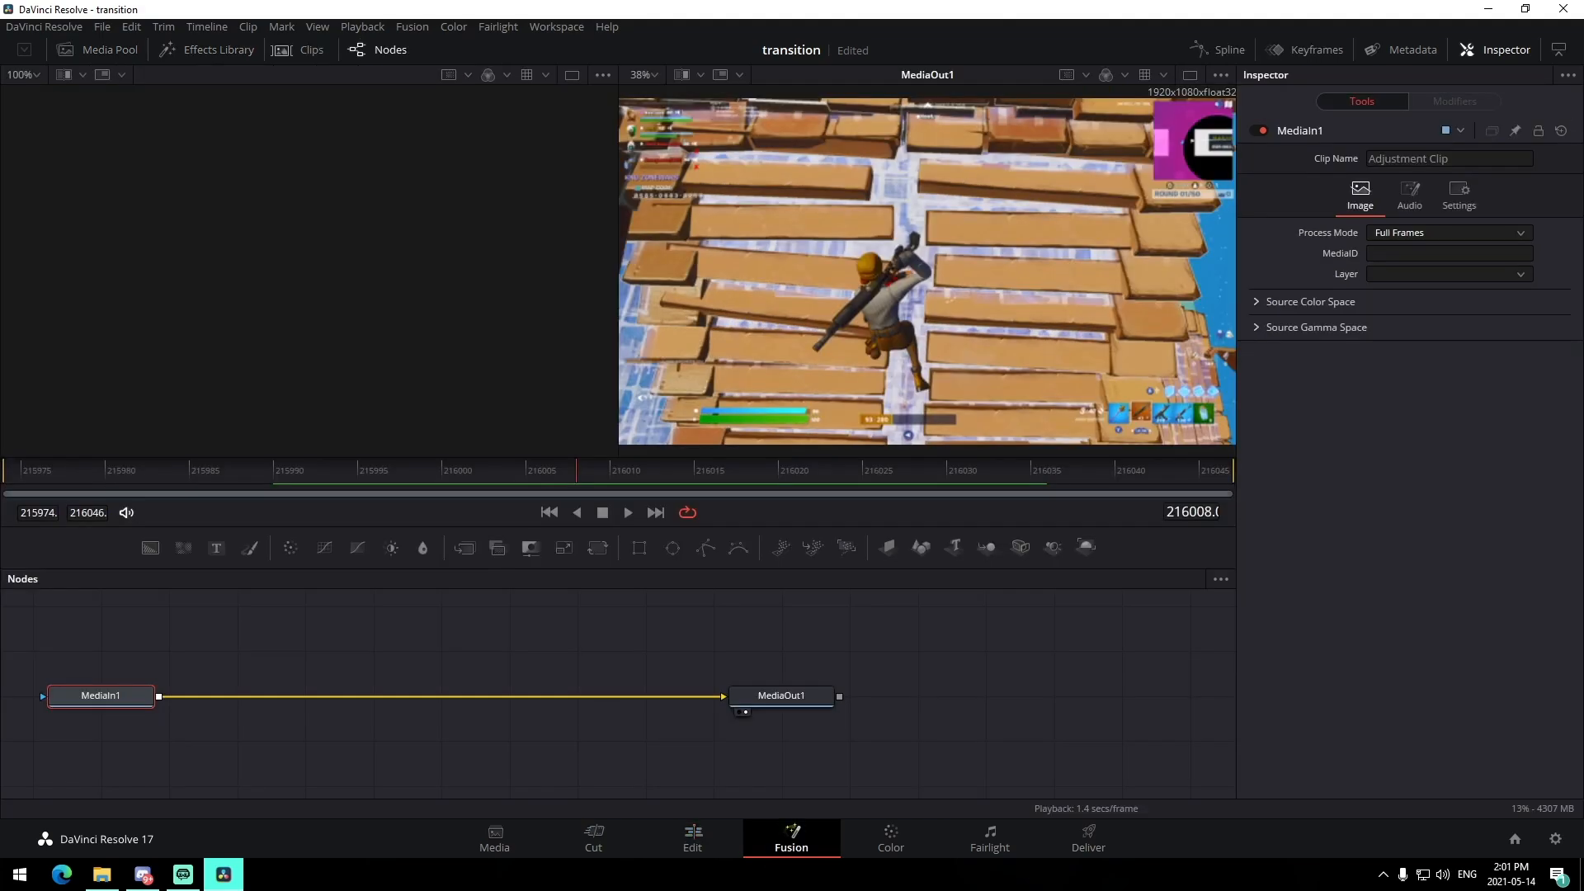
key(alt+Tab)
drag(734, 435, 452, 701)
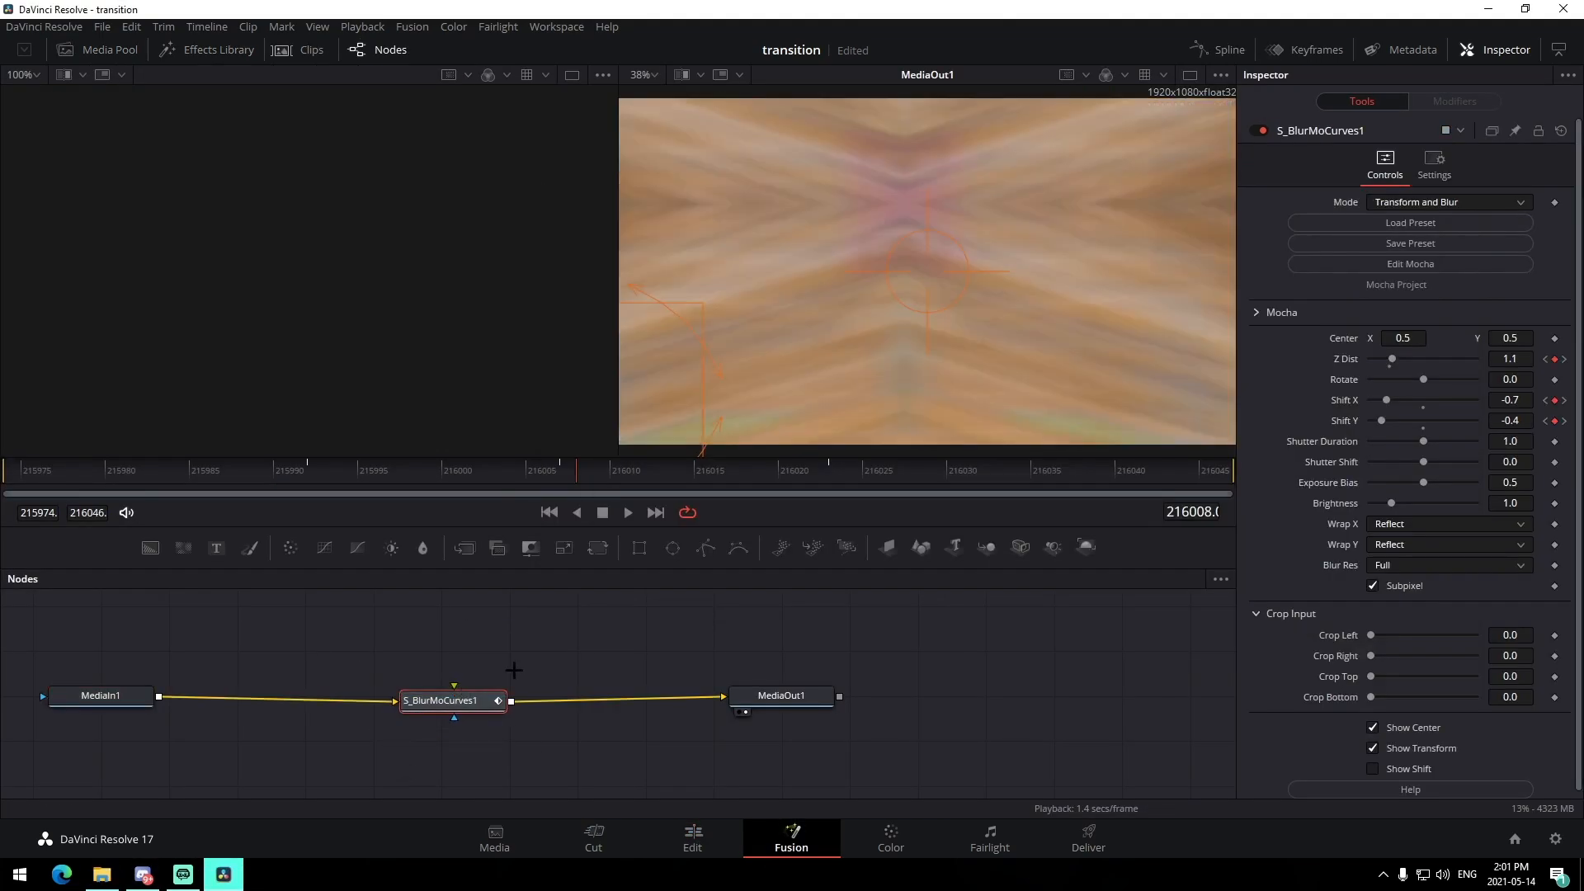
- Show the keyframes and lengthen the S_BlurMoCurves1 transition by moving its first keyframe to frame 215985 and its last to about 216029
click(1312, 49)
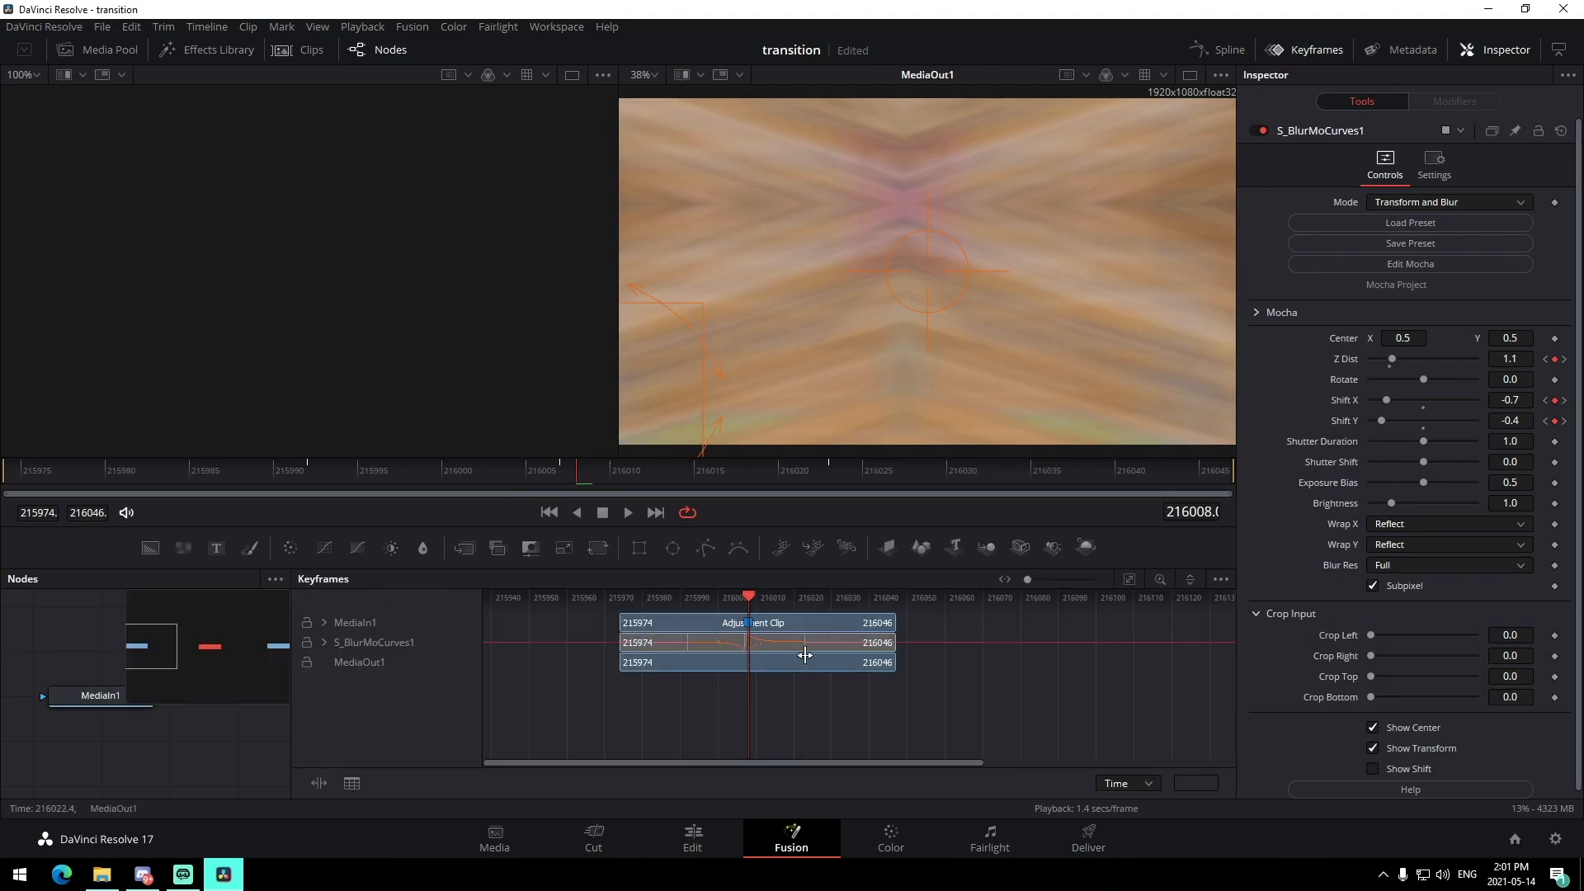
drag(804, 646, 828, 647)
drag(688, 650, 662, 650)
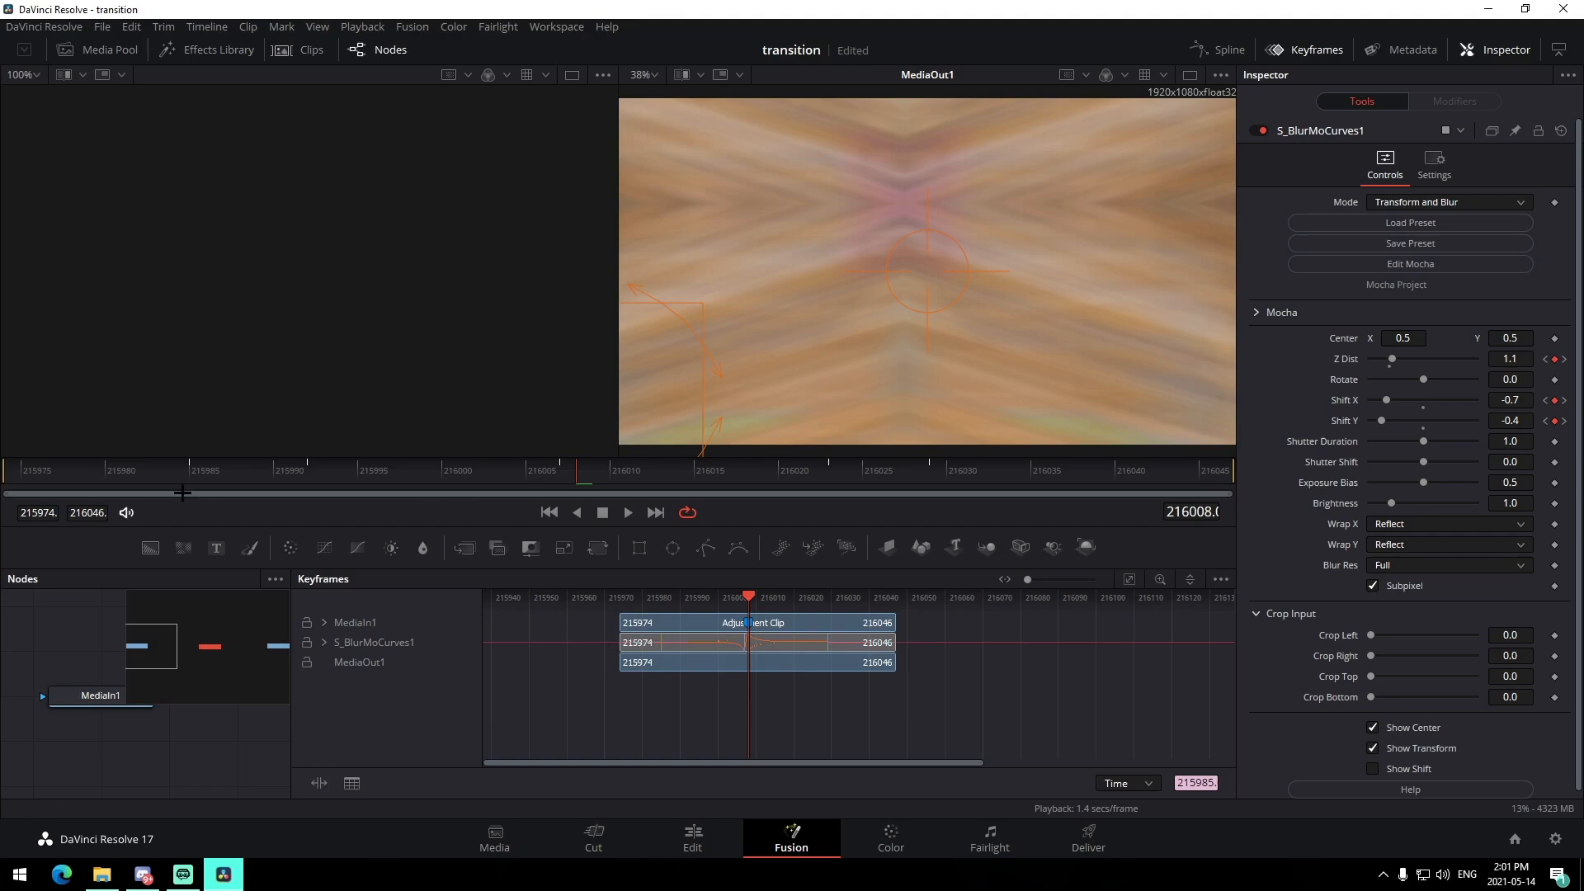
- Undo the last keyframe move and show the S_BlurMoCurves1 curves in the Spline editor, fitted to the view
key(ctrl+z)
click(1217, 50)
click(272, 623)
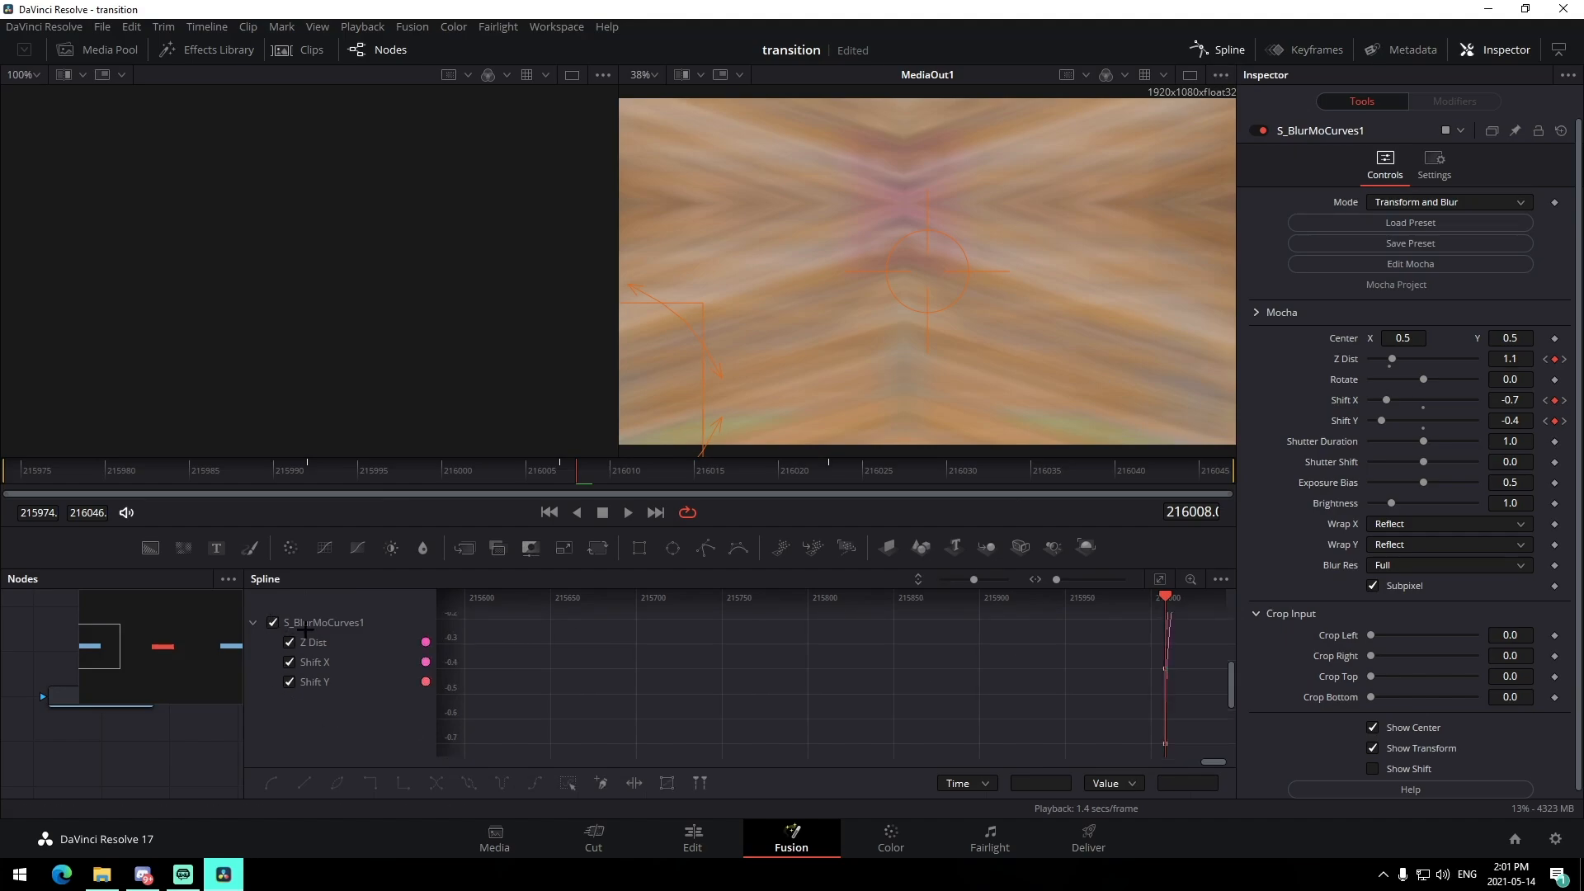
click(1160, 579)
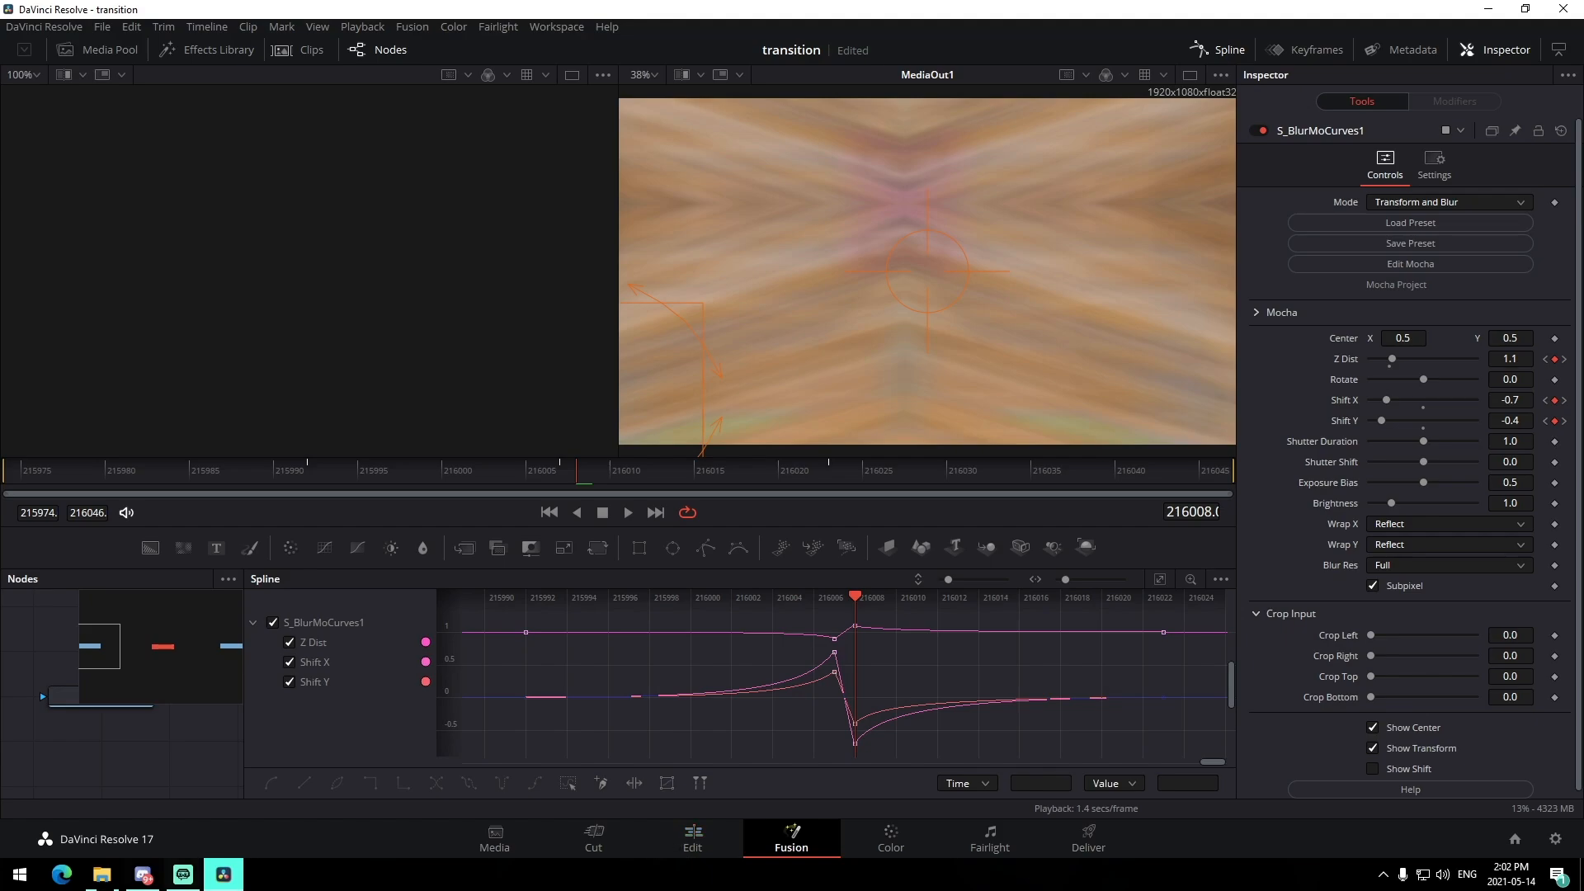
- Switch to the web browser, open drive.google.com to view My Drive, and close the browser window
click(62, 874)
click(289, 45)
text(drive.google.com)
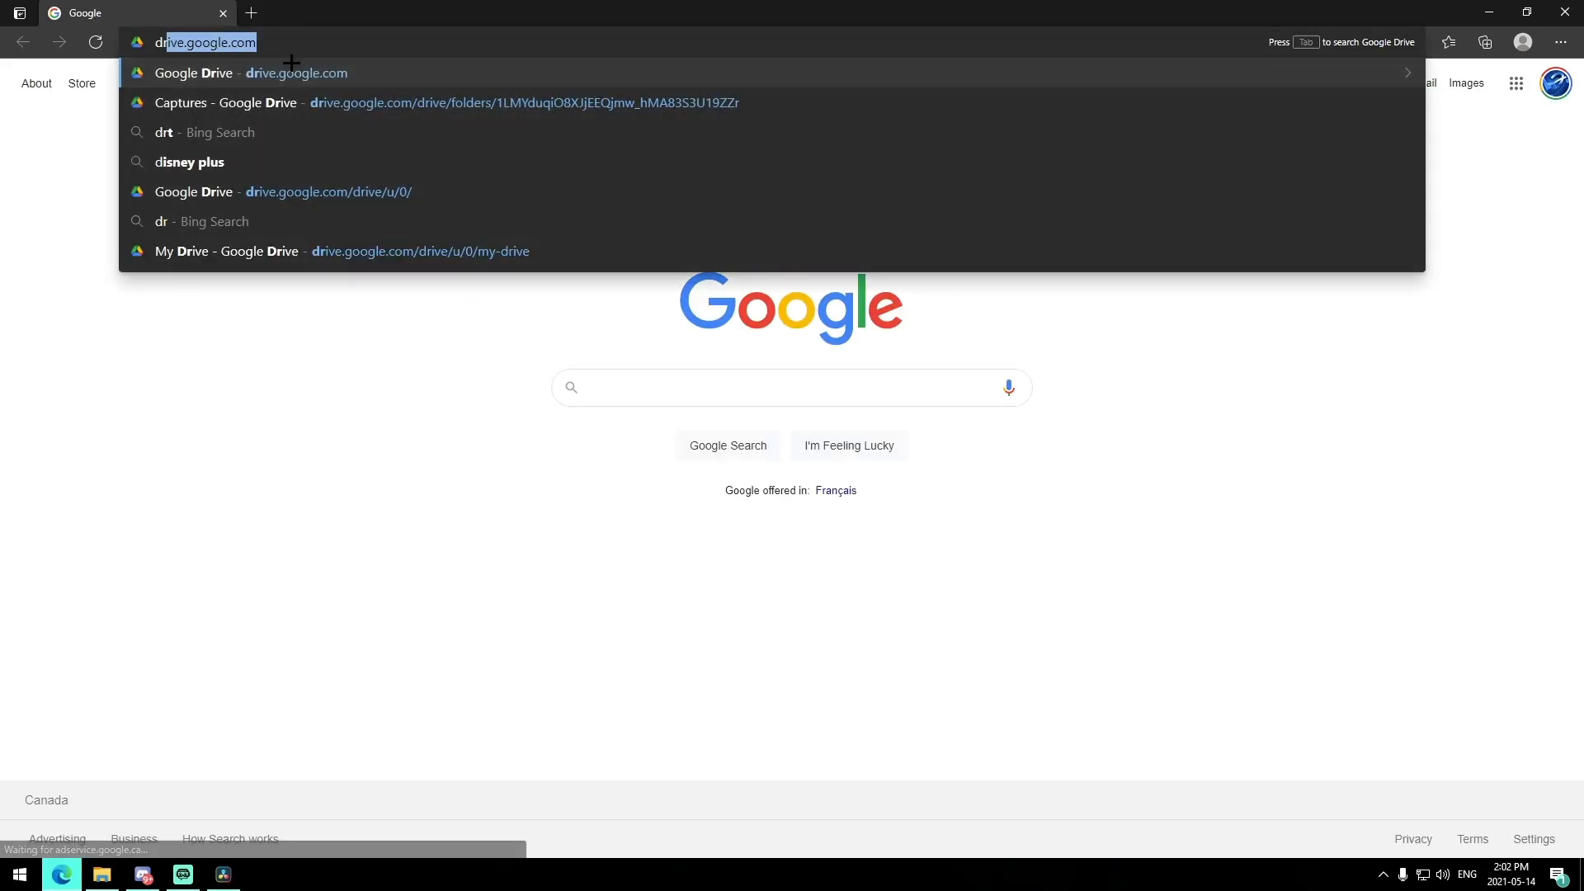
key(Return)
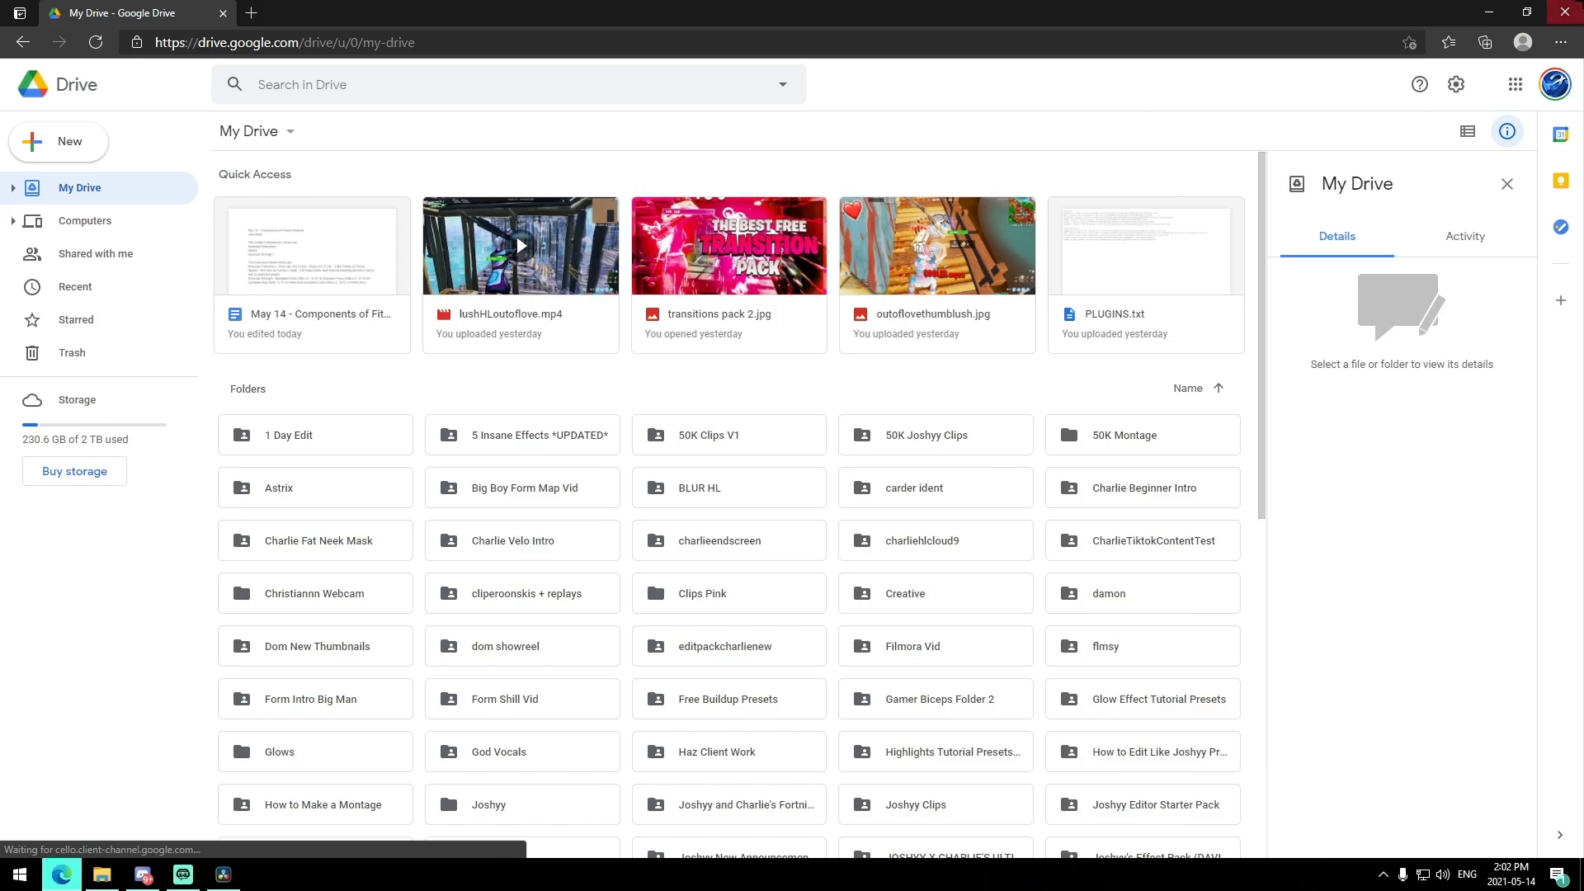
click(1571, 7)
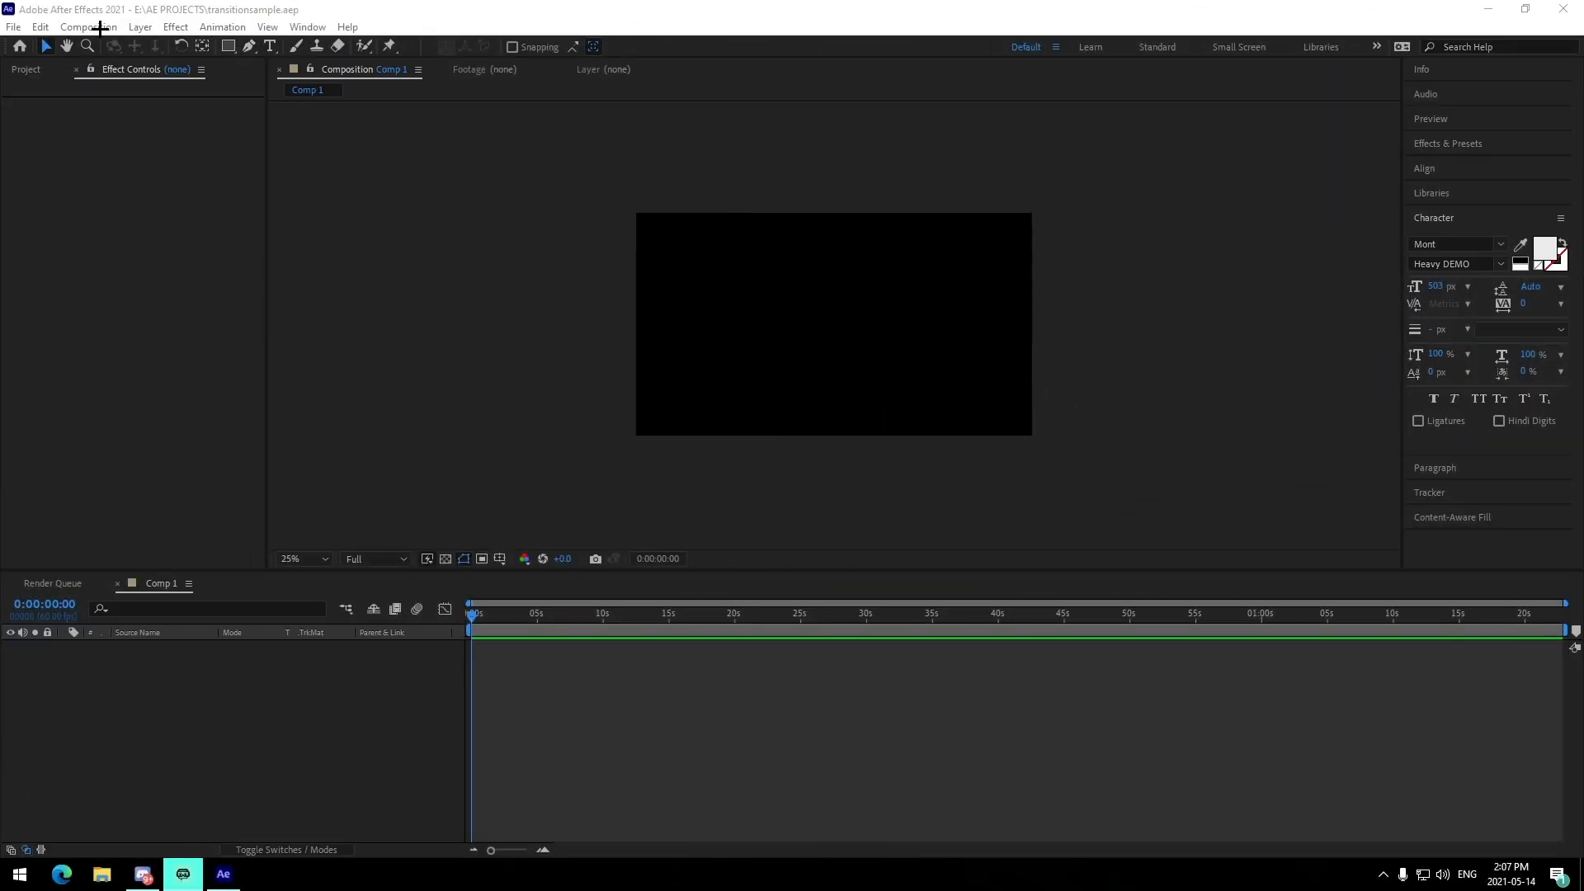
click(89, 28)
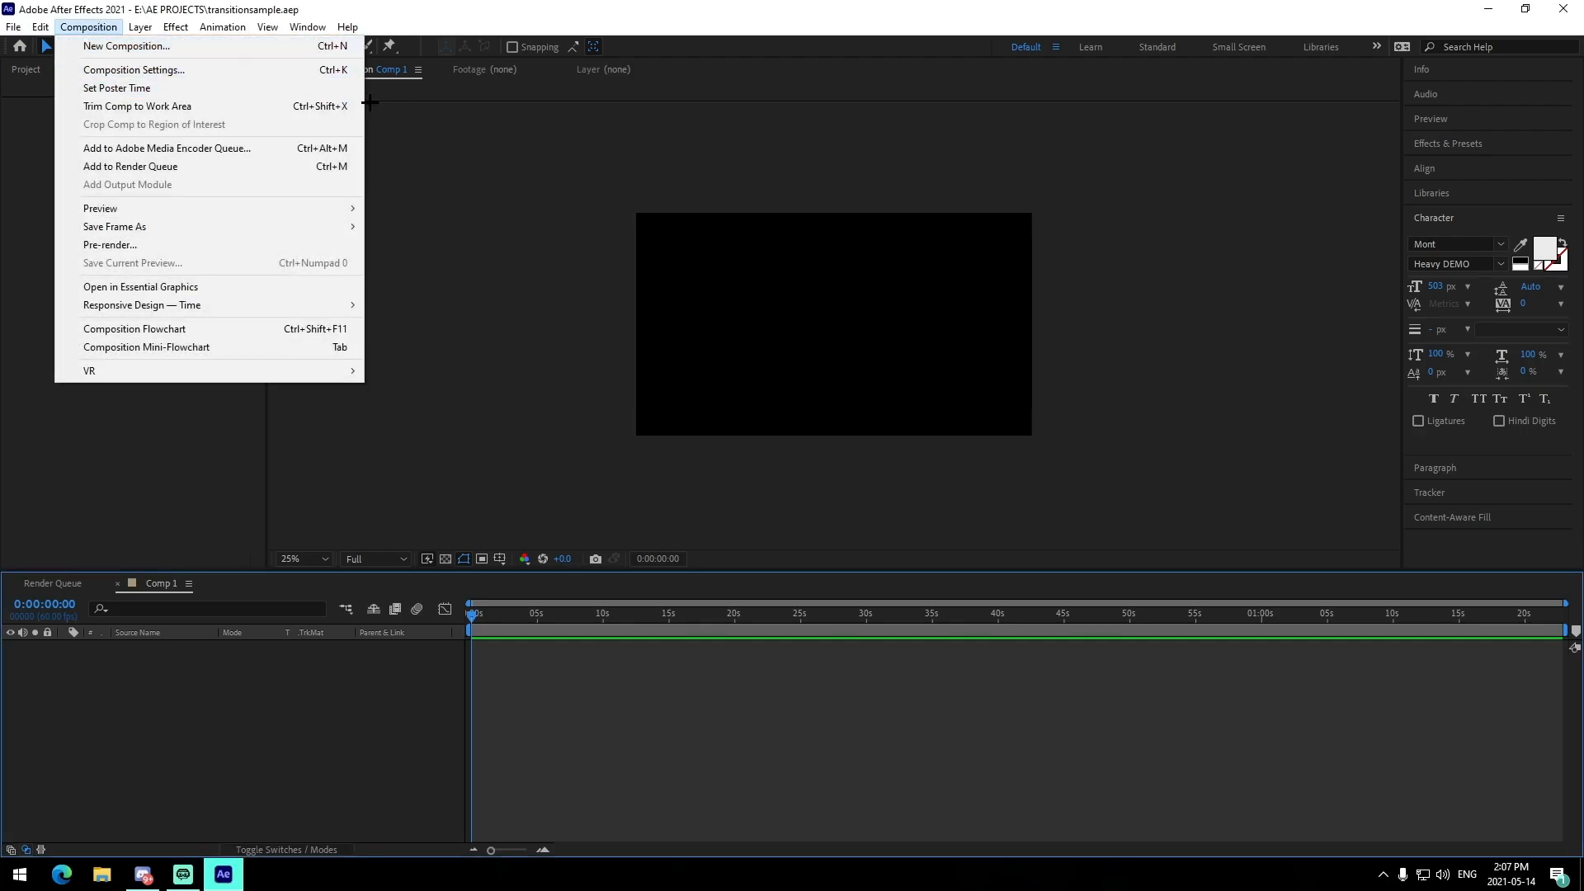
click(586, 681)
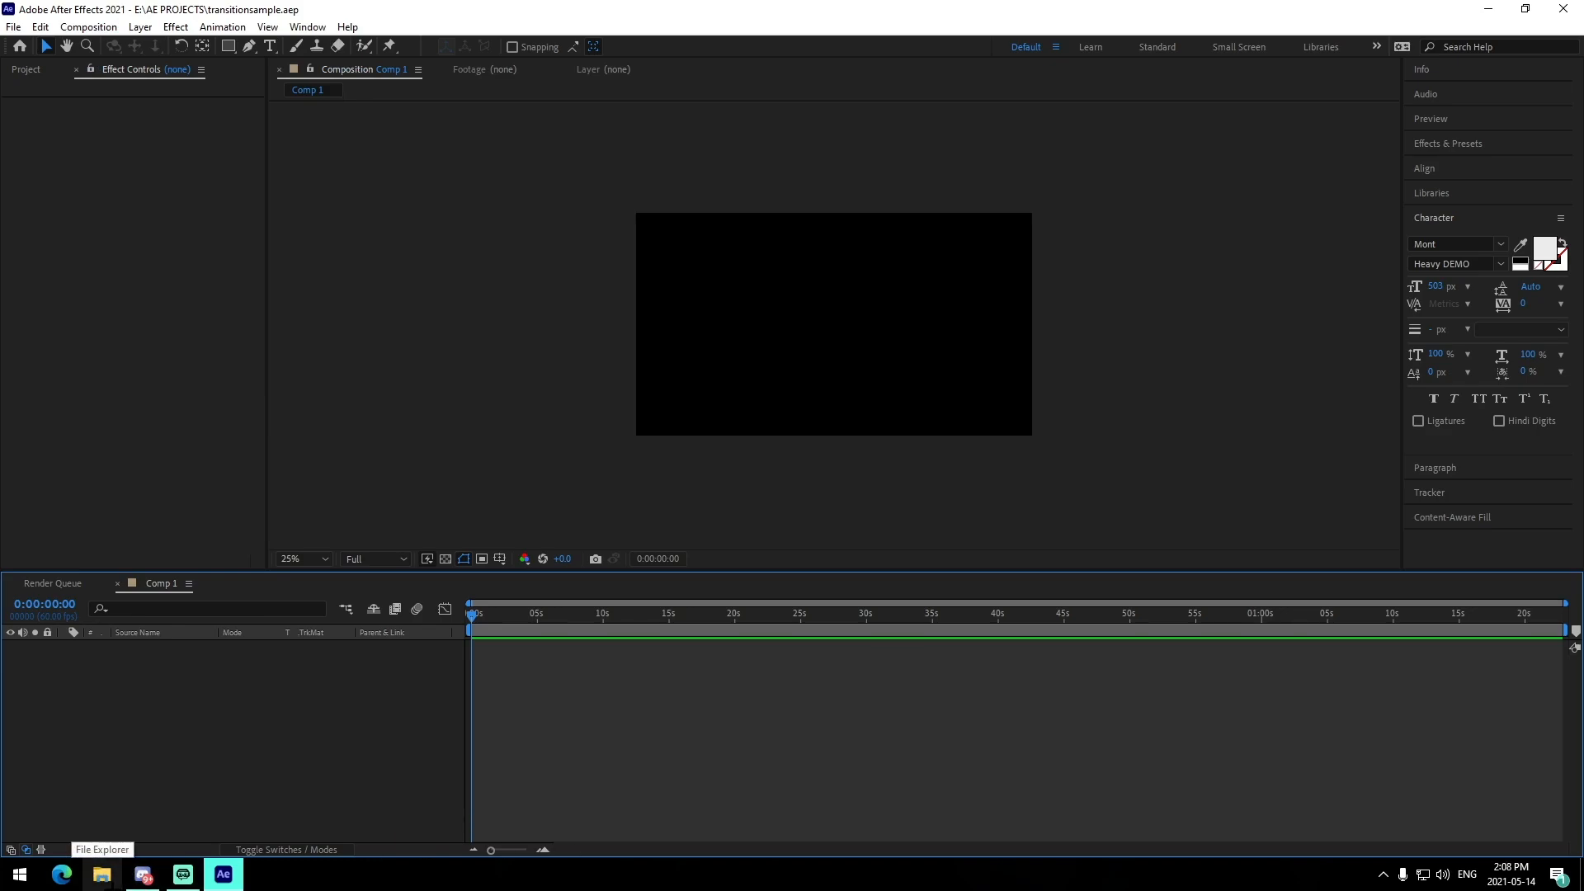
- Add an adjustment layer above both clips, split it at 0:00:03:06 and delete the part before the split
key(equal)
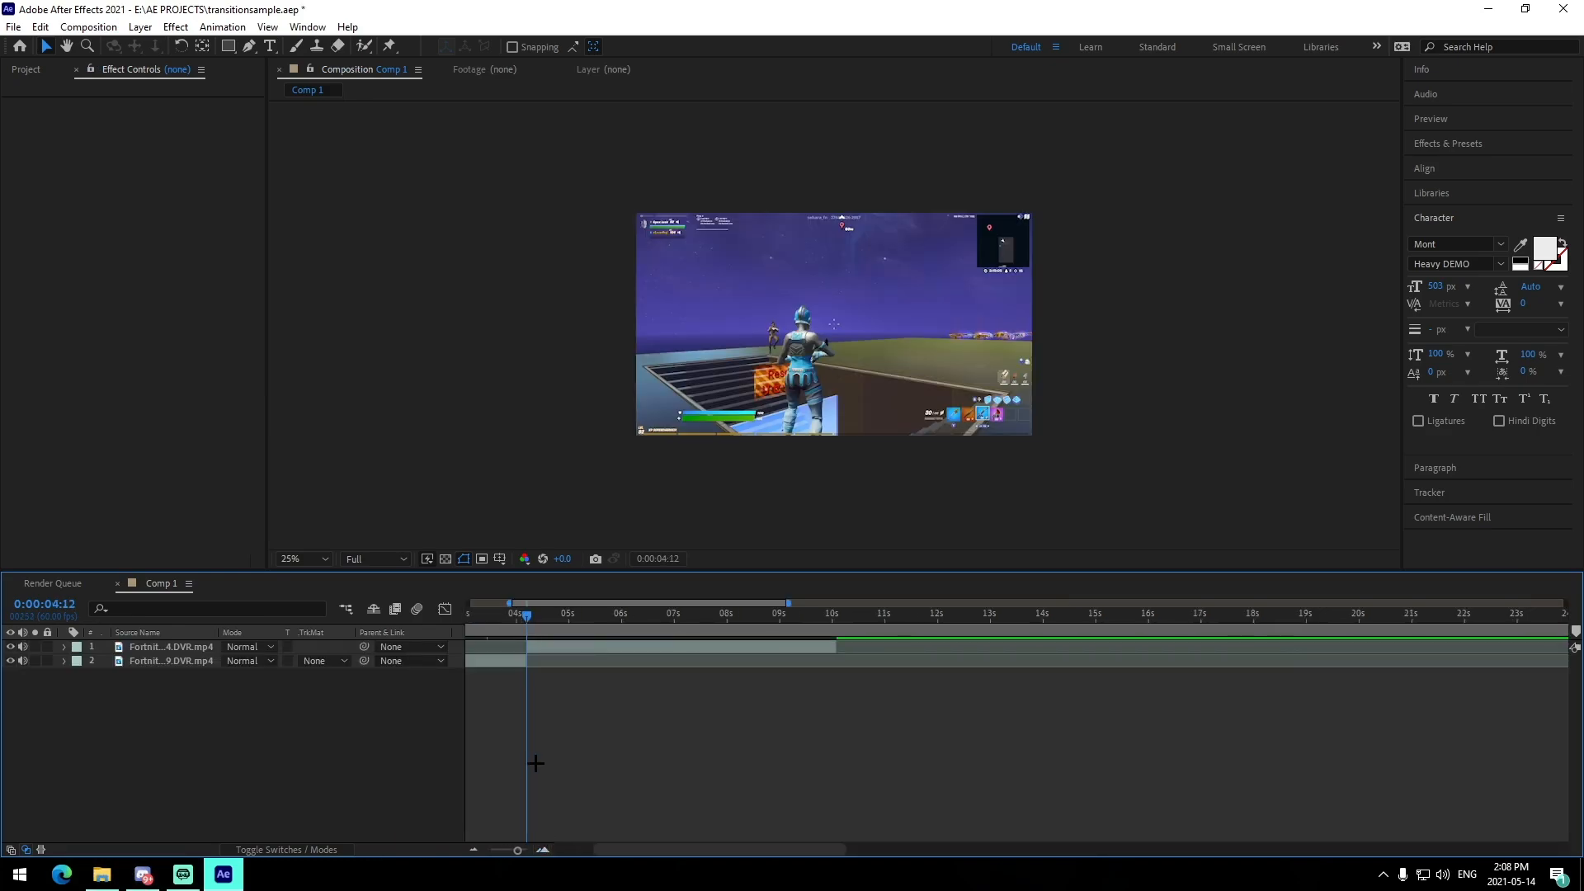
drag(533, 764, 636, 686)
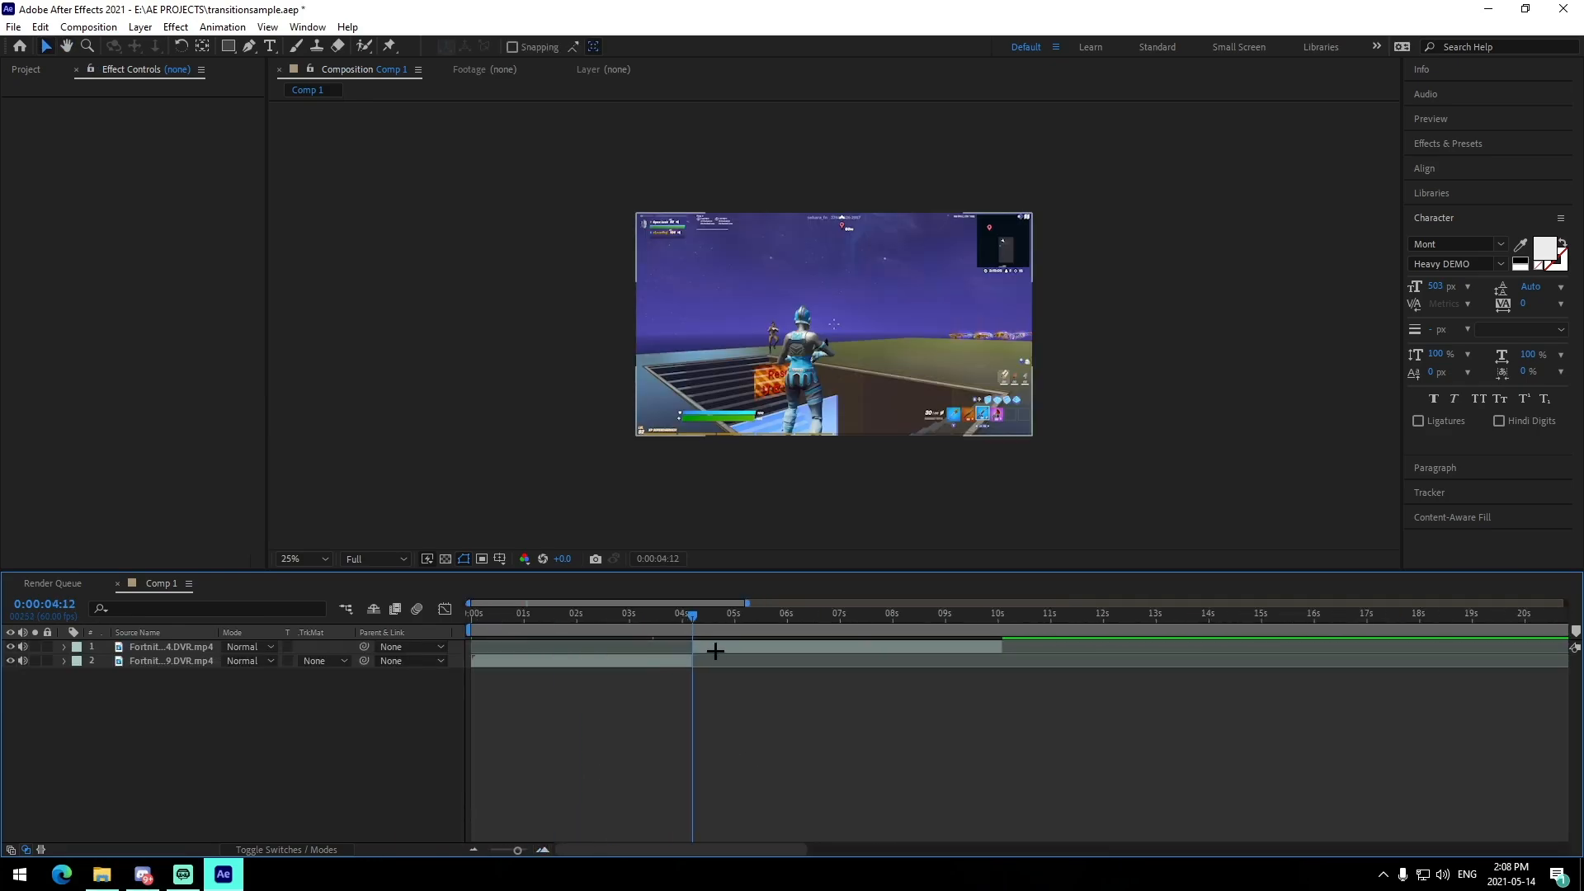
click(715, 651)
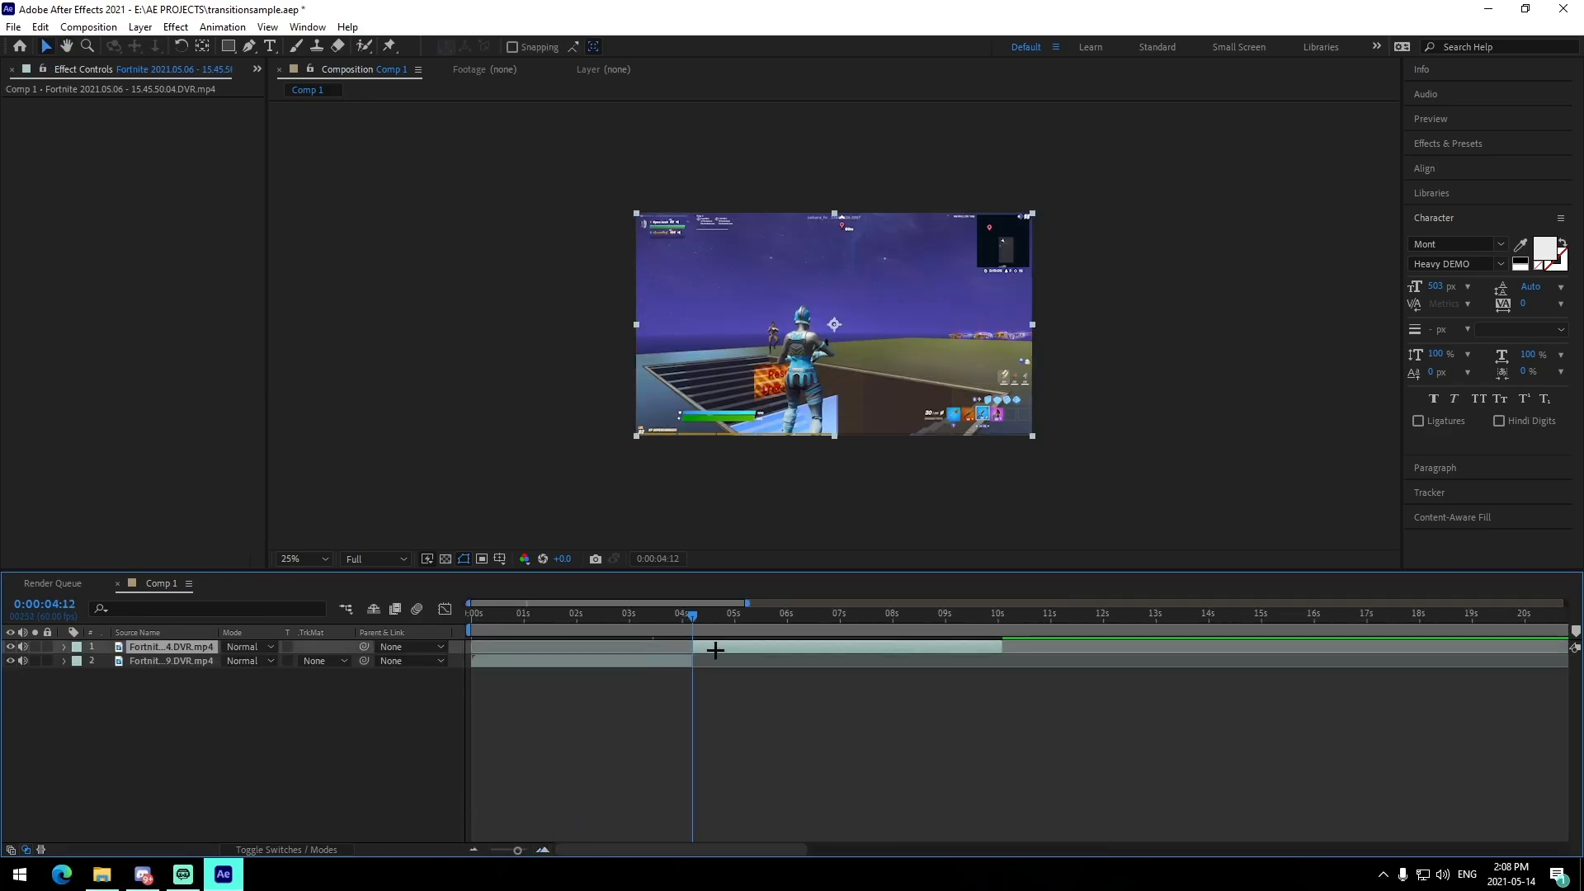
key(ctrl+alt+y)
click(636, 616)
key(ctrl+shift+d)
click(630, 660)
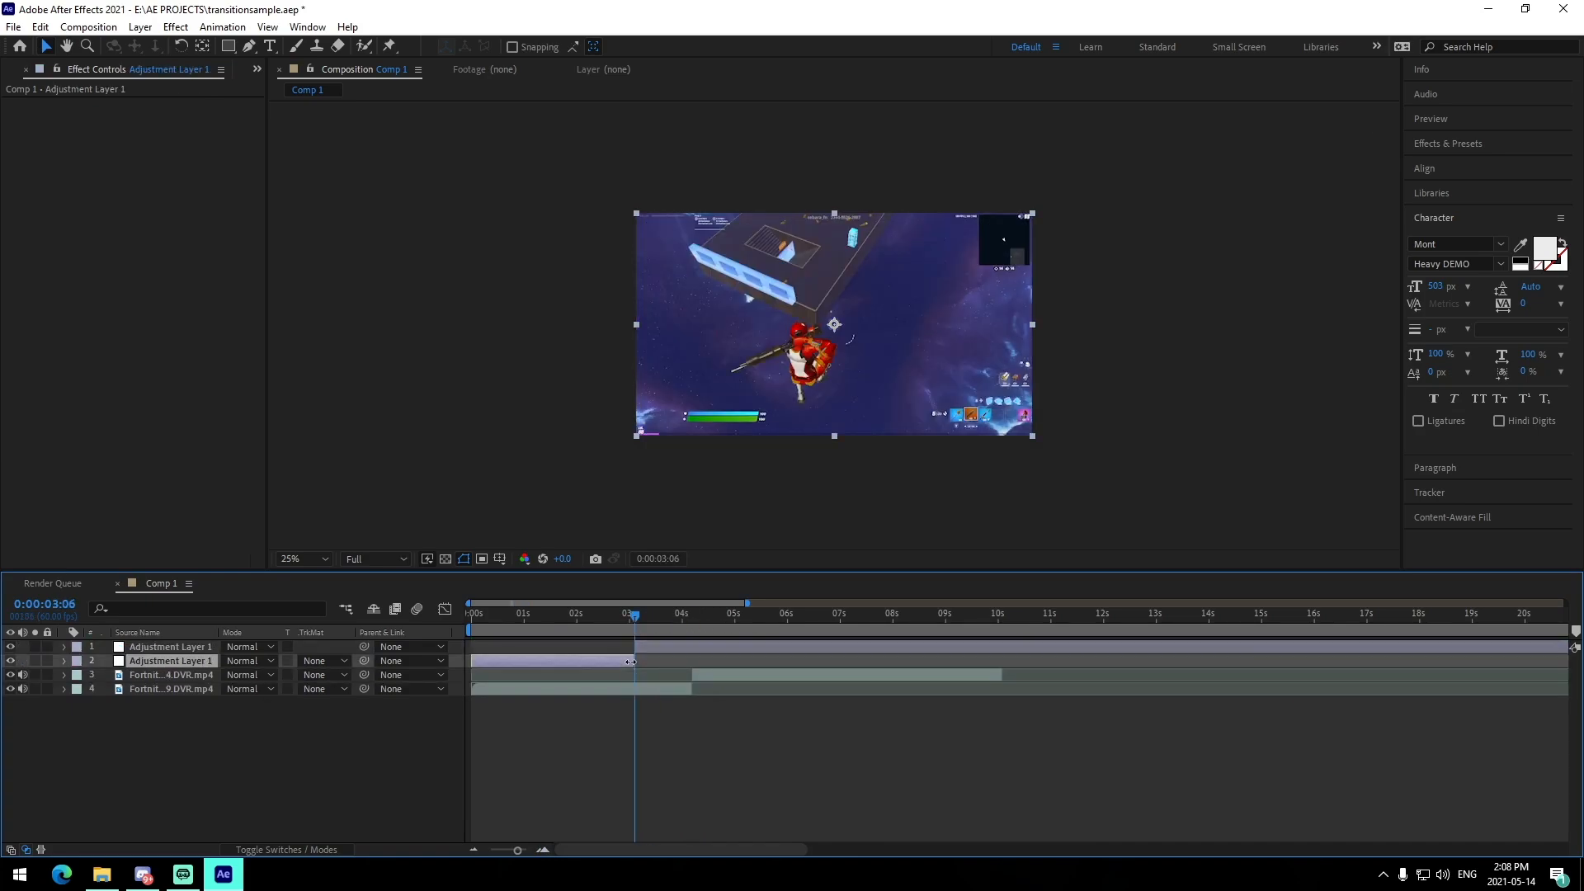
key(Delete)
- Split the adjustment layer at 0:00:05:24 and delete the part after the split
drag(744, 616, 756, 622)
click(780, 657)
click(777, 647)
key(ctrl+shift+d)
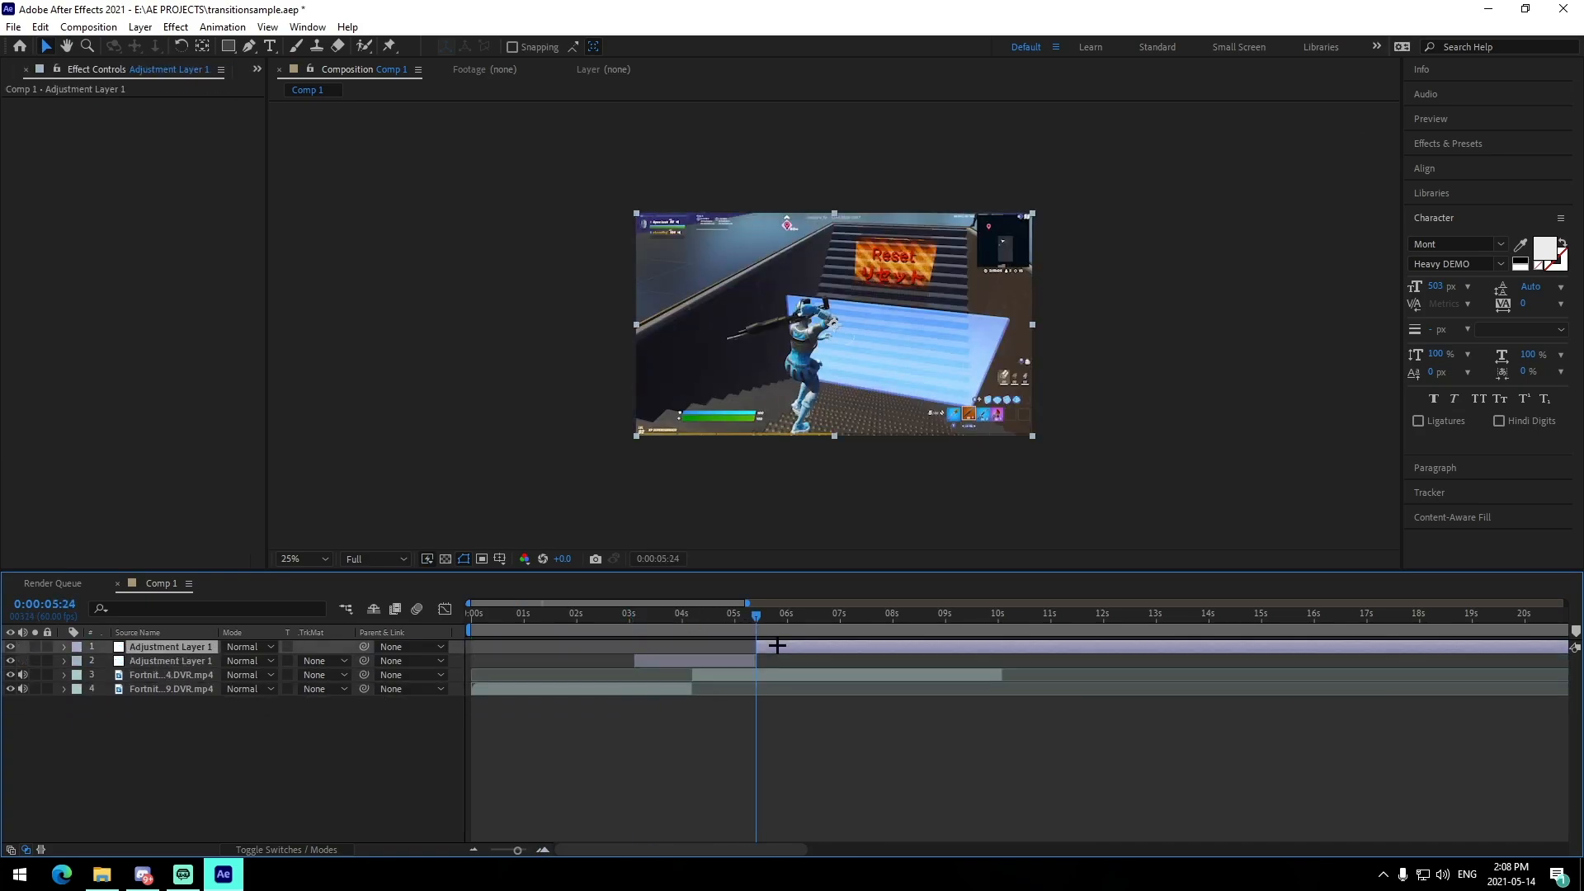
key(Delete)
- Place the playhead exactly on the cut between the two clips at 0:00:04:12
click(693, 616)
click(543, 849)
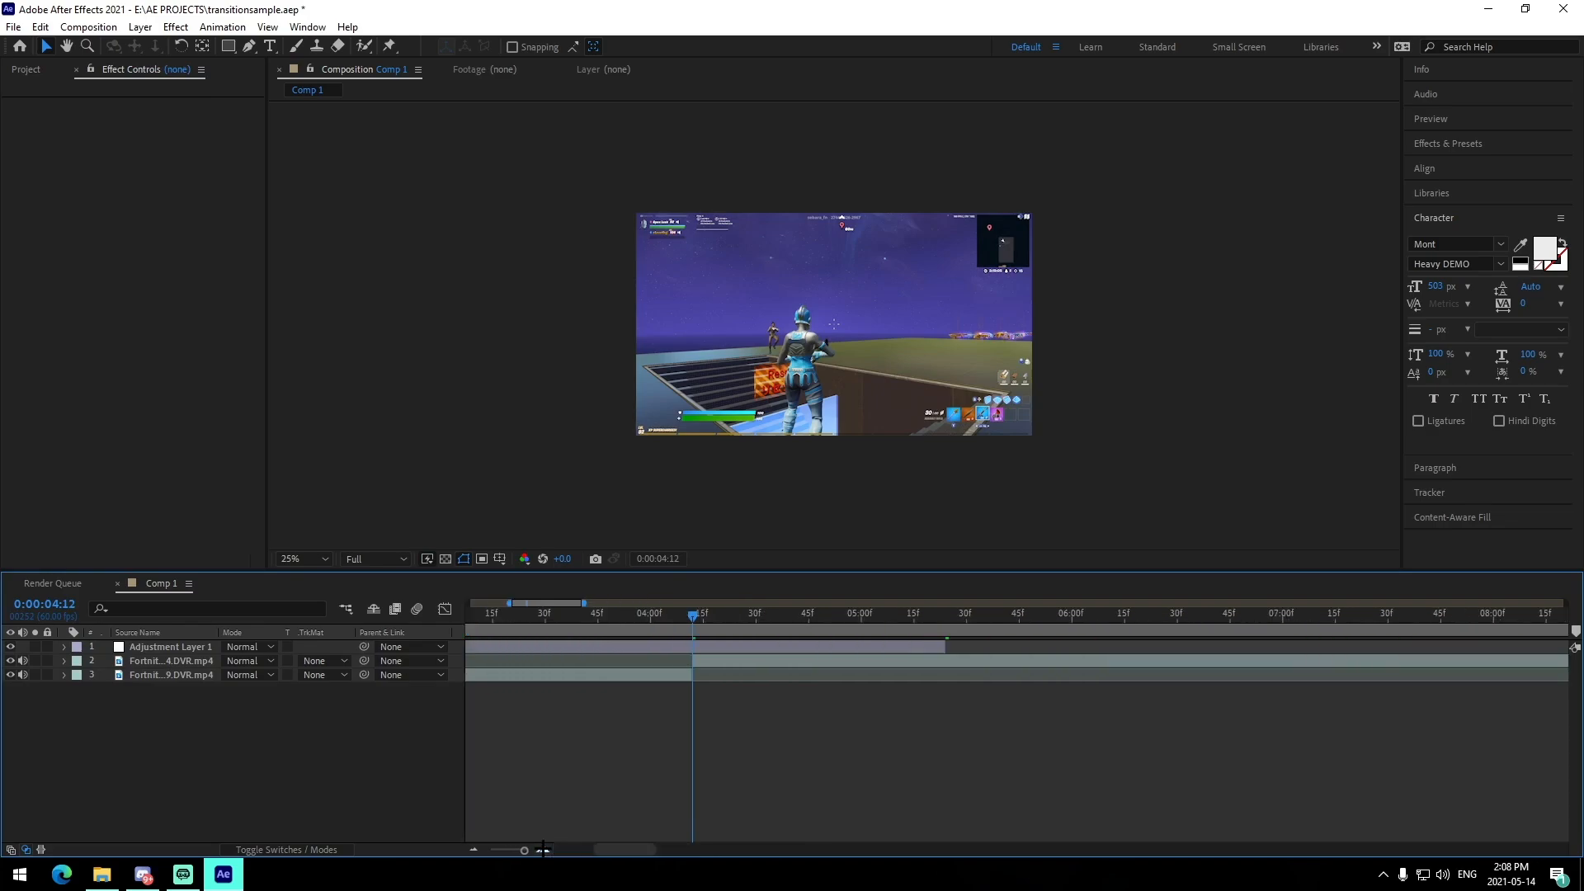
click(474, 848)
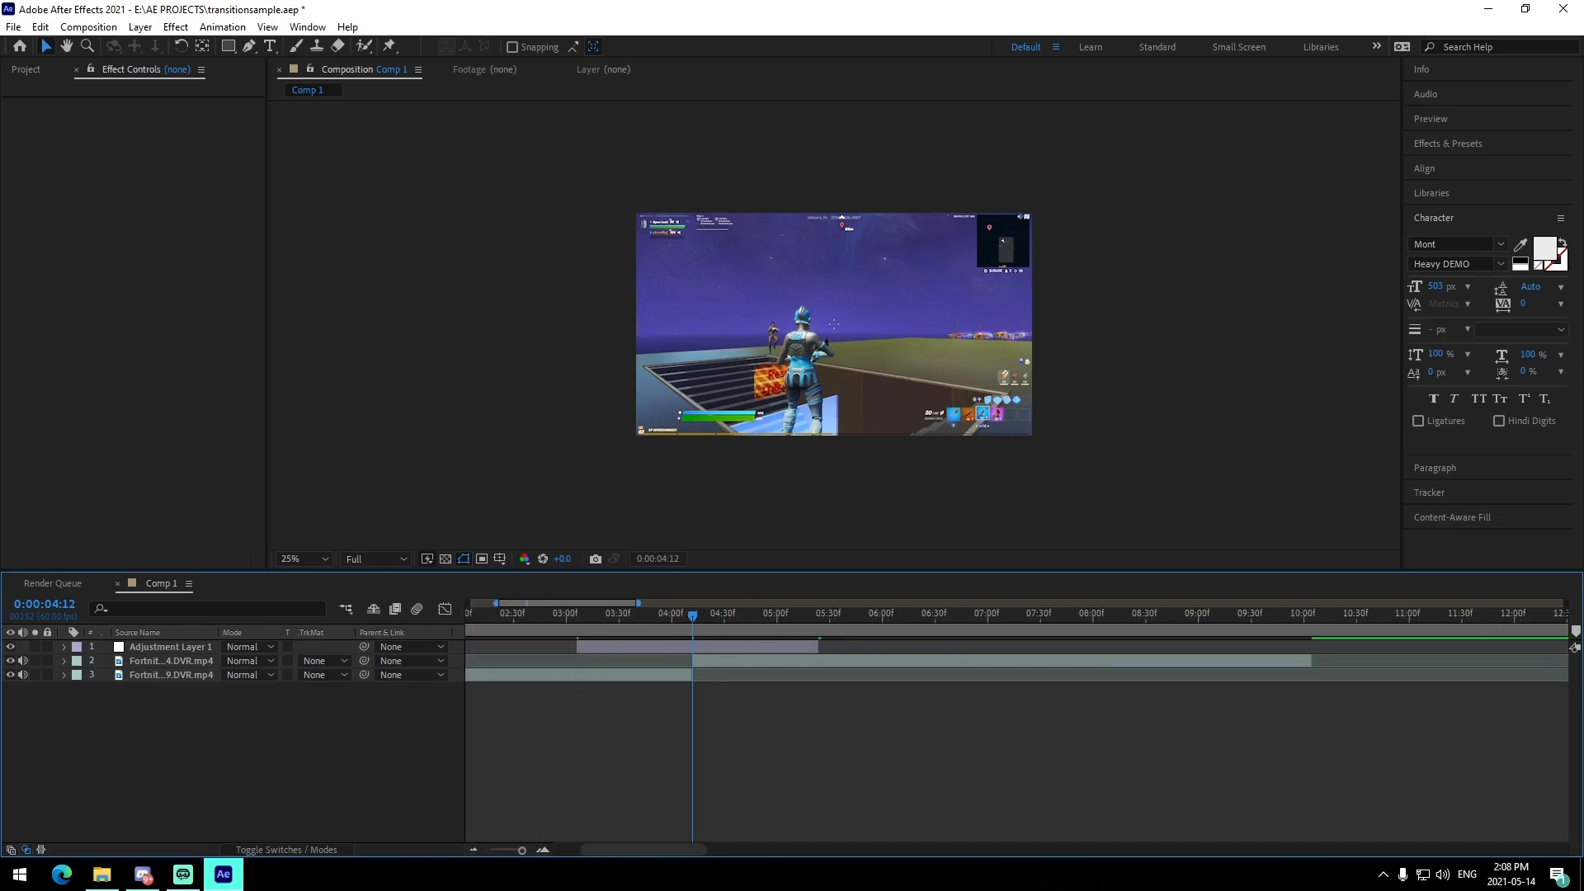
click(543, 848)
click(543, 849)
click(543, 849)
click(543, 849)
click(474, 848)
click(474, 848)
click(473, 848)
click(473, 848)
- Apply the JoshyySwipeBottomLeft animation preset from the Joshyy Transition Pack's AE folder to the adjustment layer
click(693, 647)
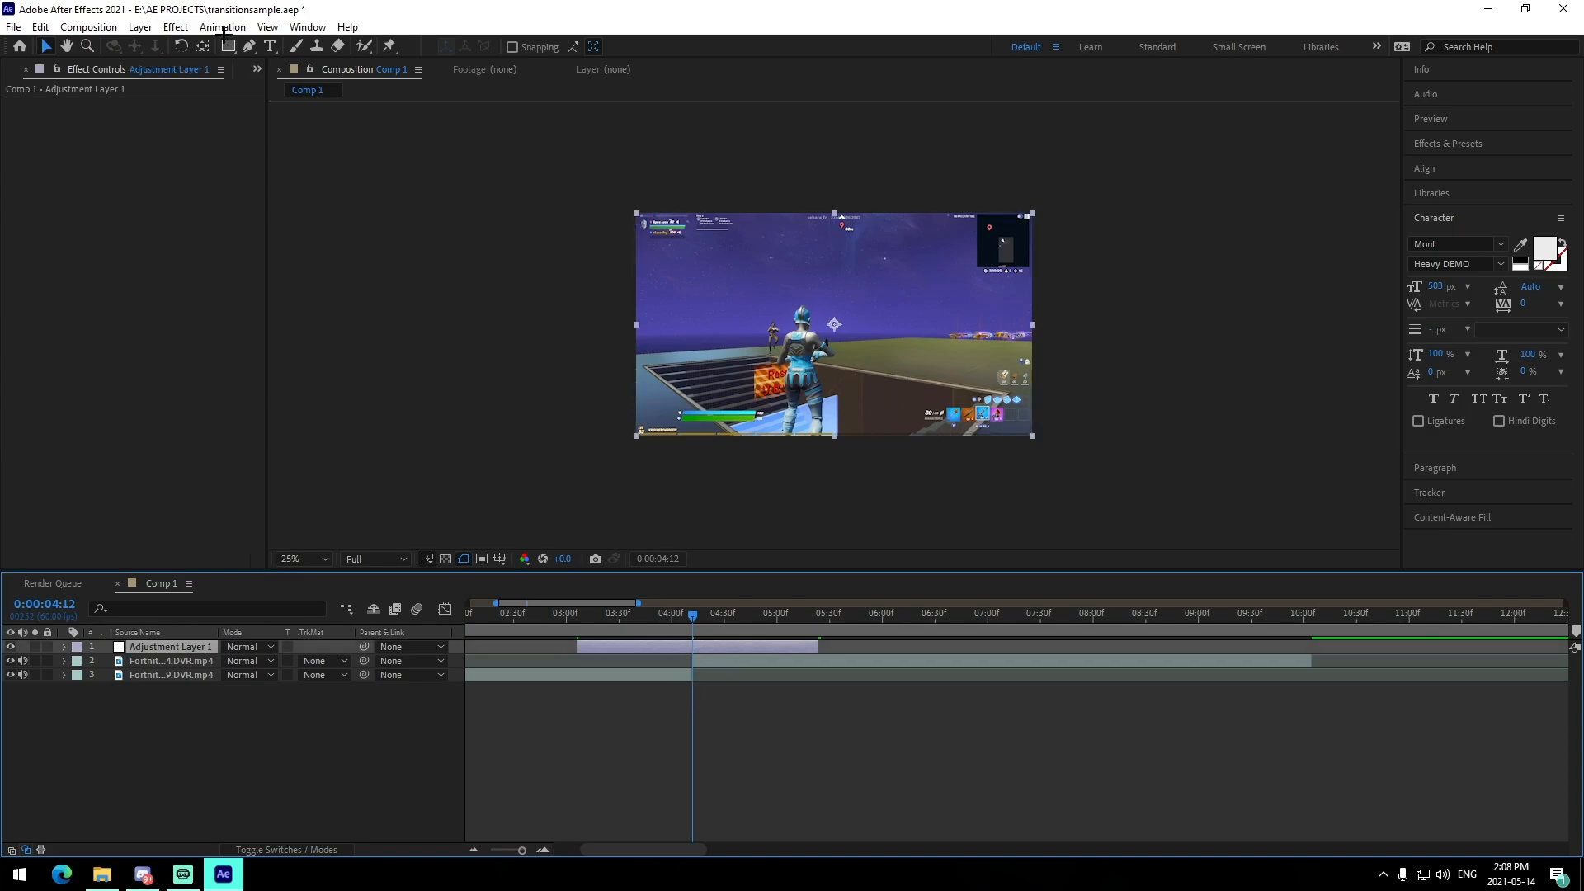
click(222, 26)
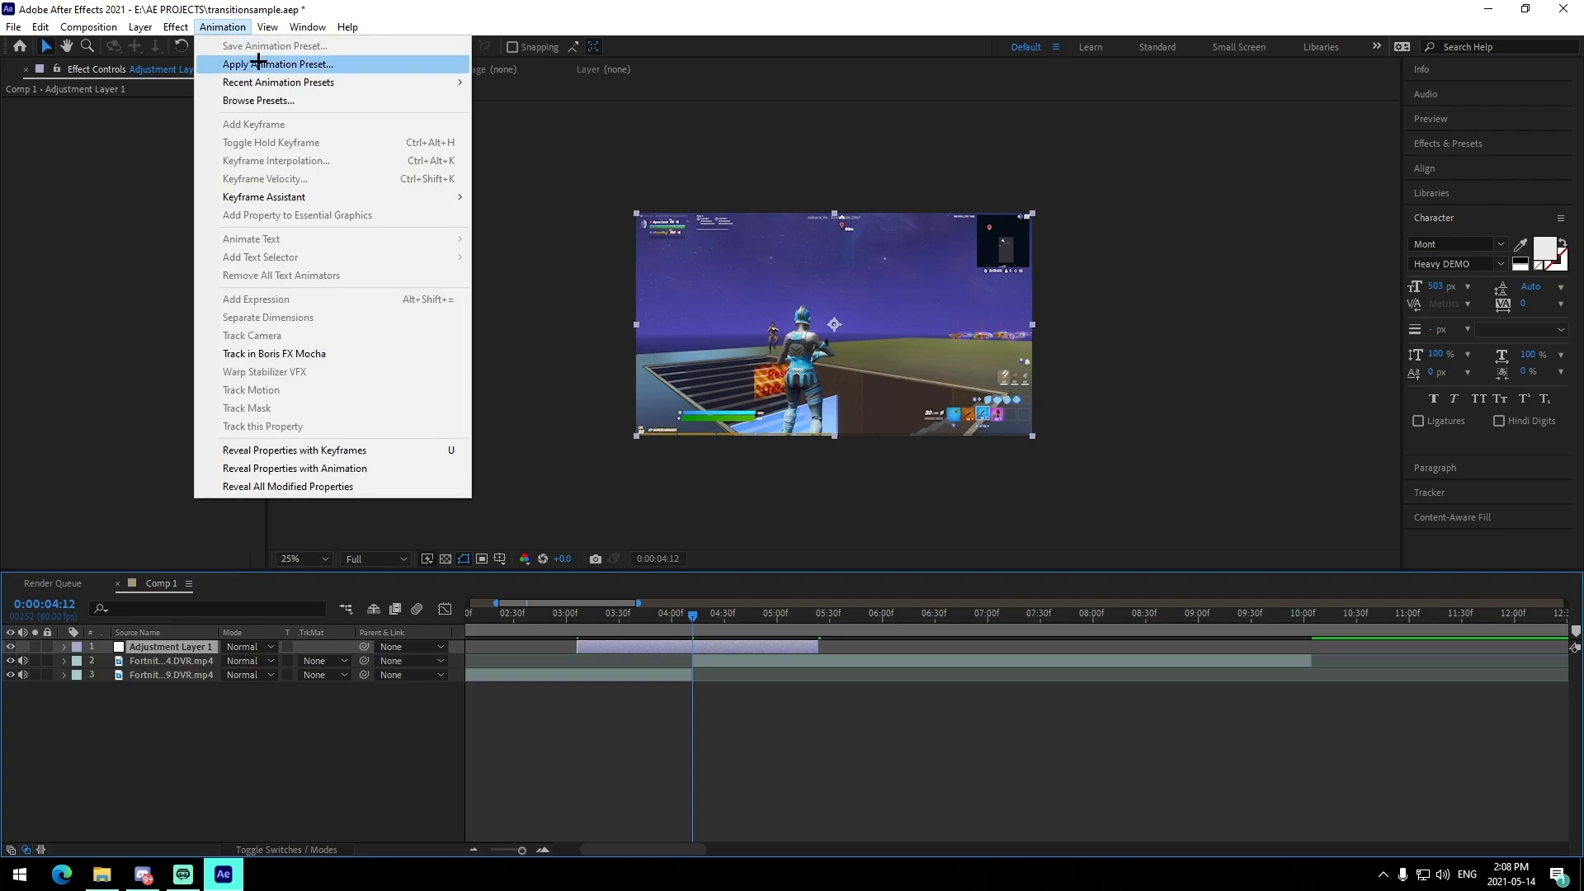
click(256, 61)
scroll(52, 202, up, 6)
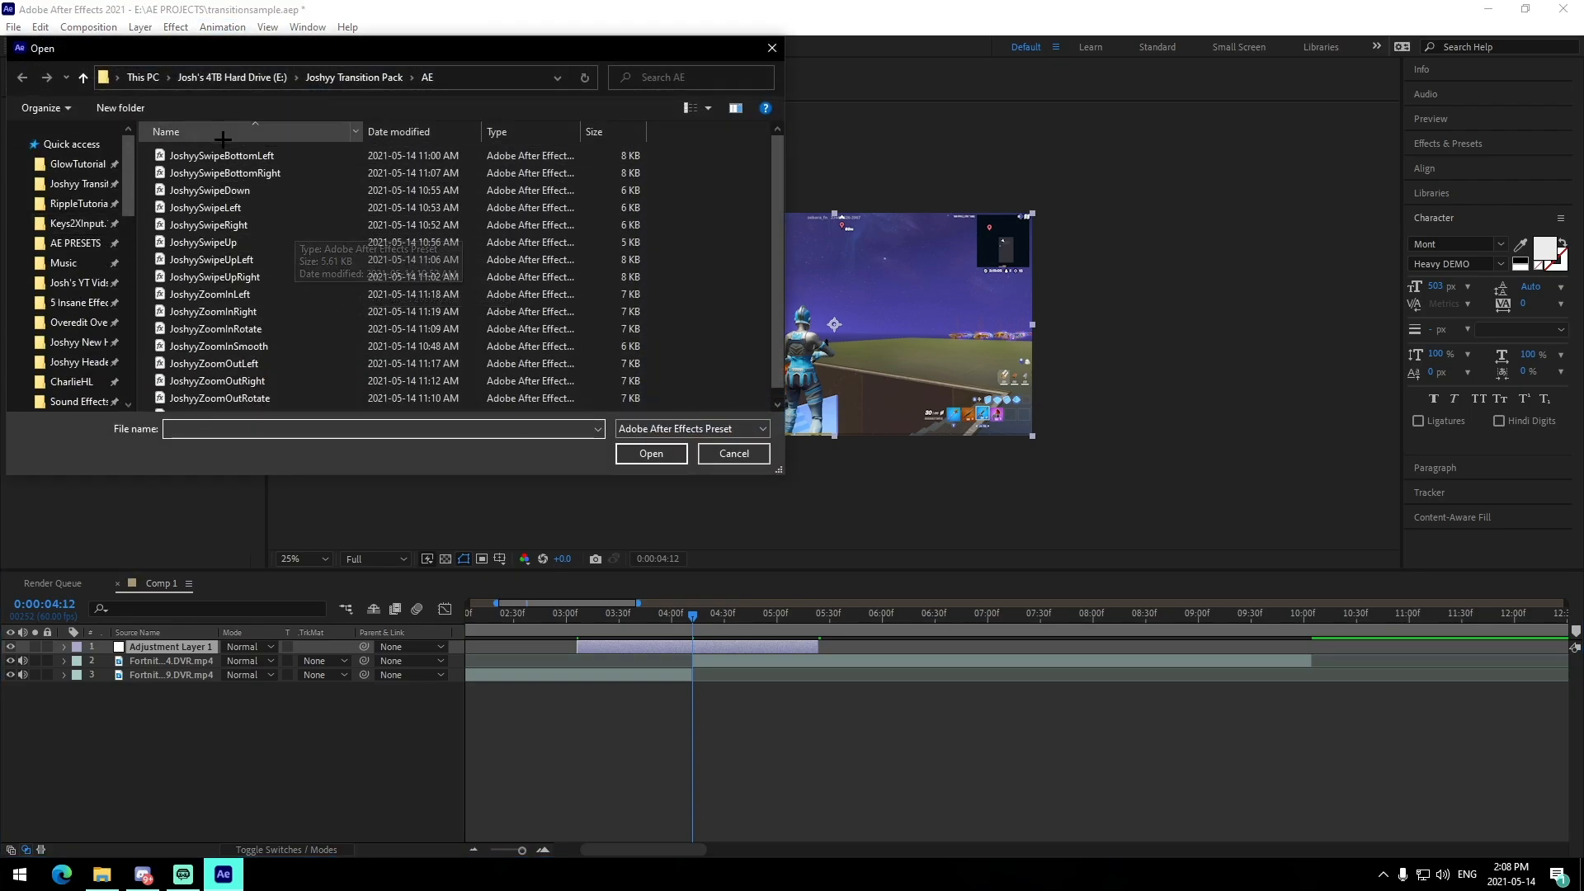
click(214, 173)
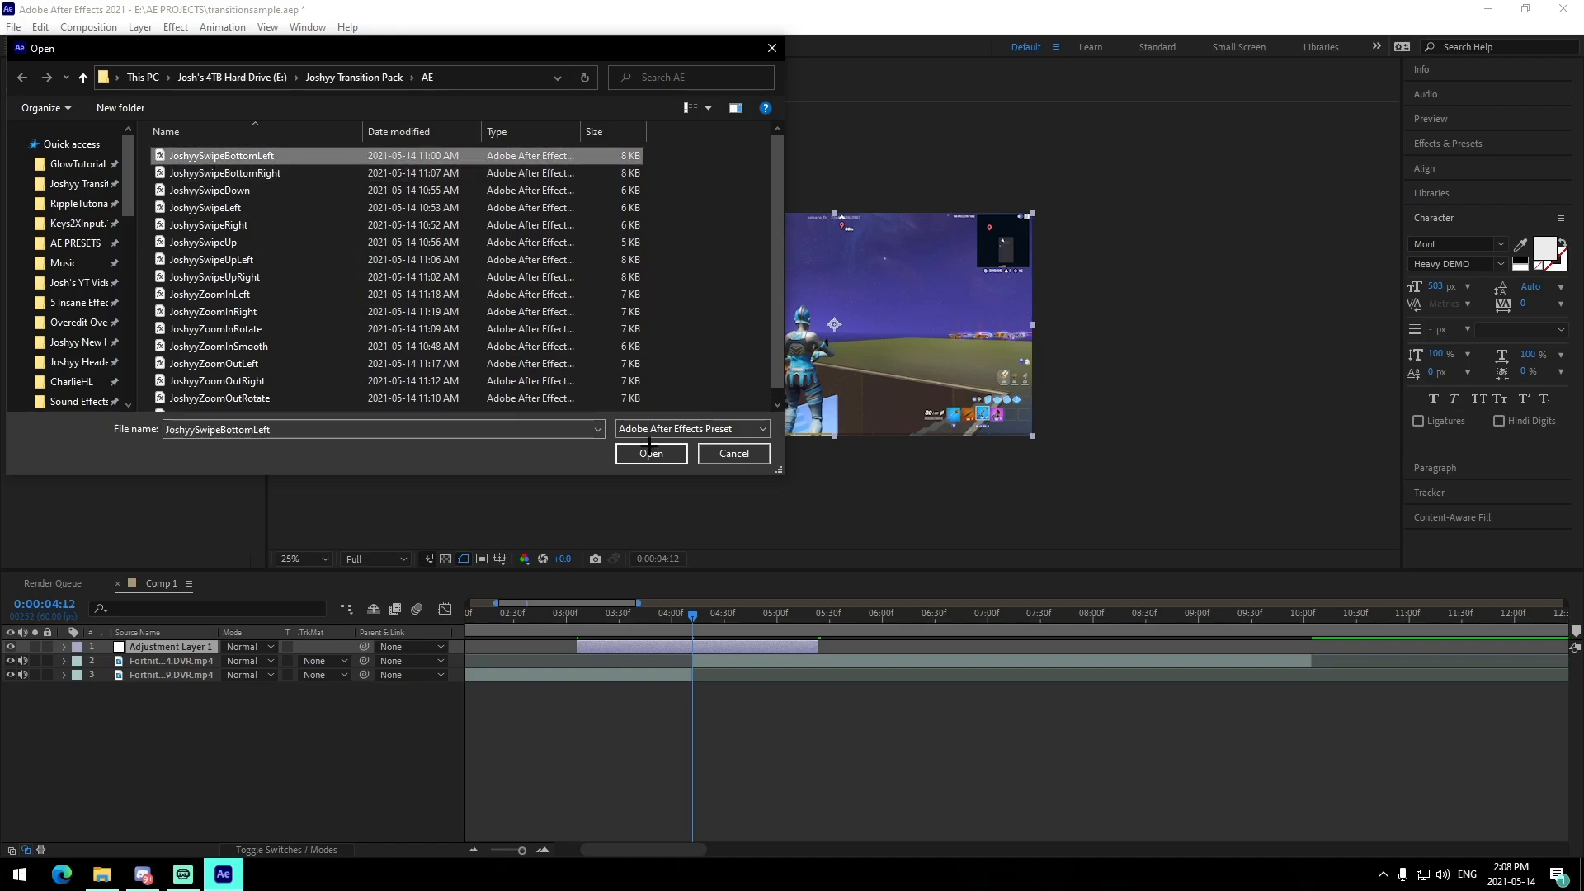
click(651, 453)
- Reveal the S_BlurMoCurves keyframes and shift them all earlier so the middle pair meets the clip cut at 0:00:04:12
click(542, 850)
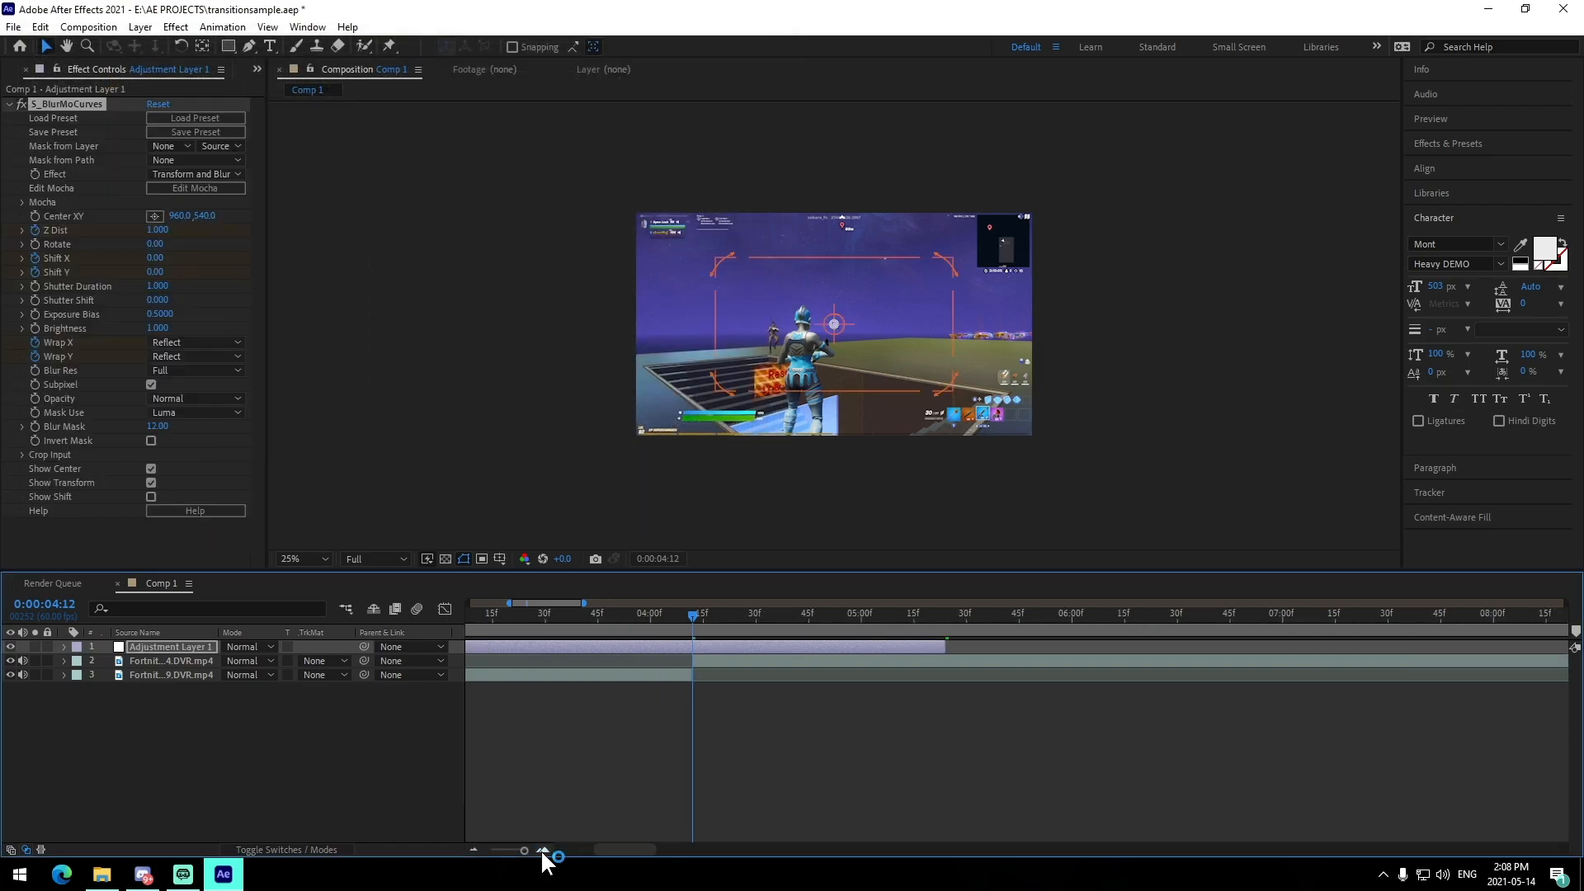
key(u)
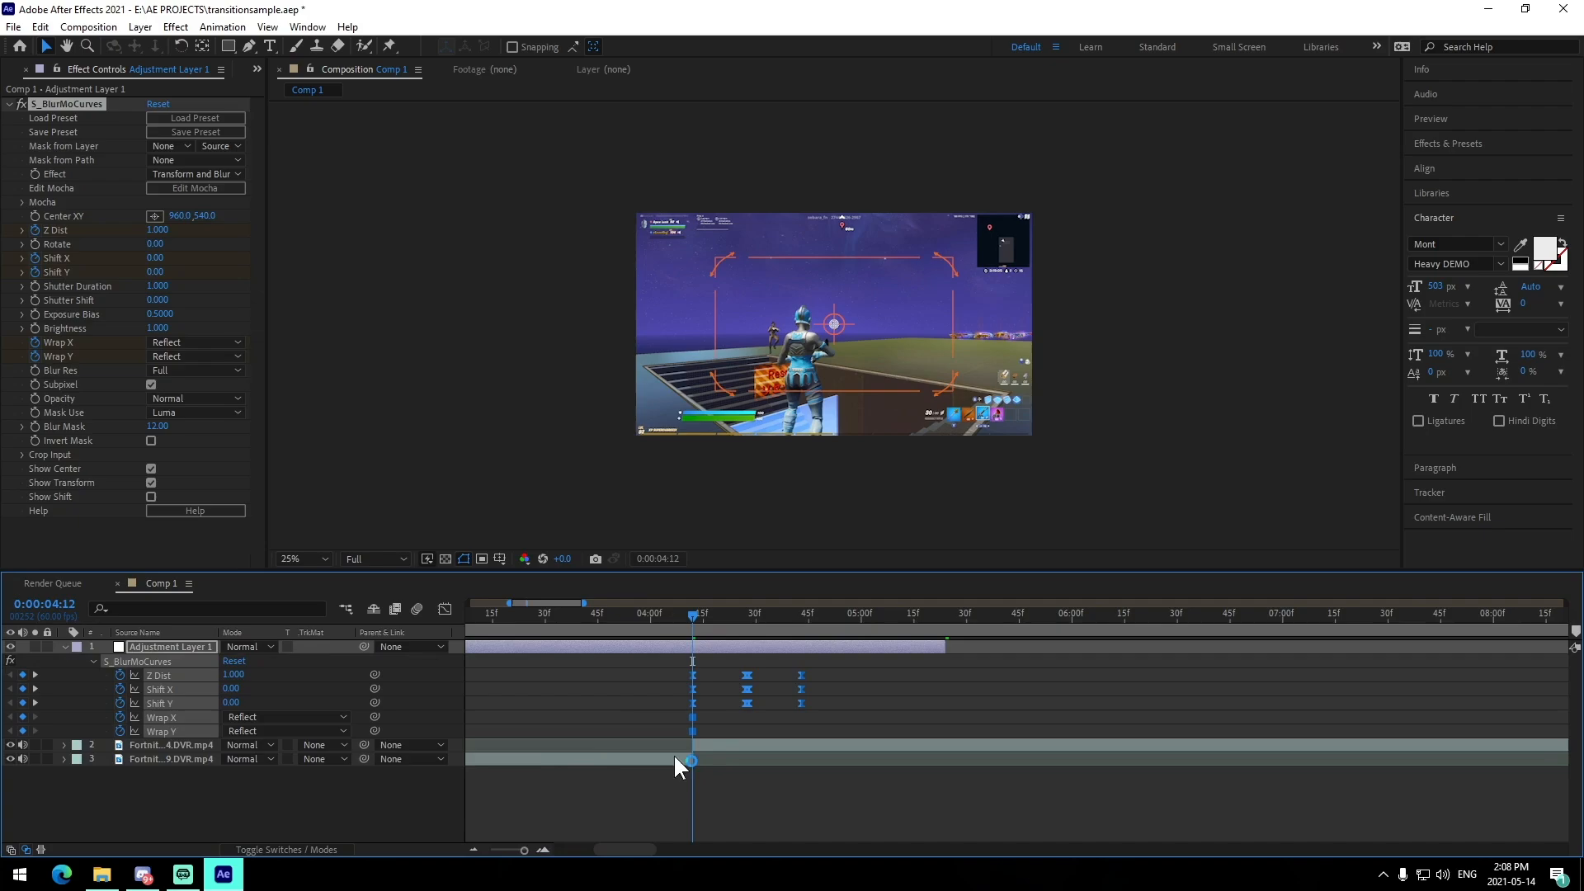
click(543, 850)
drag(797, 676, 685, 687)
double_click(543, 850)
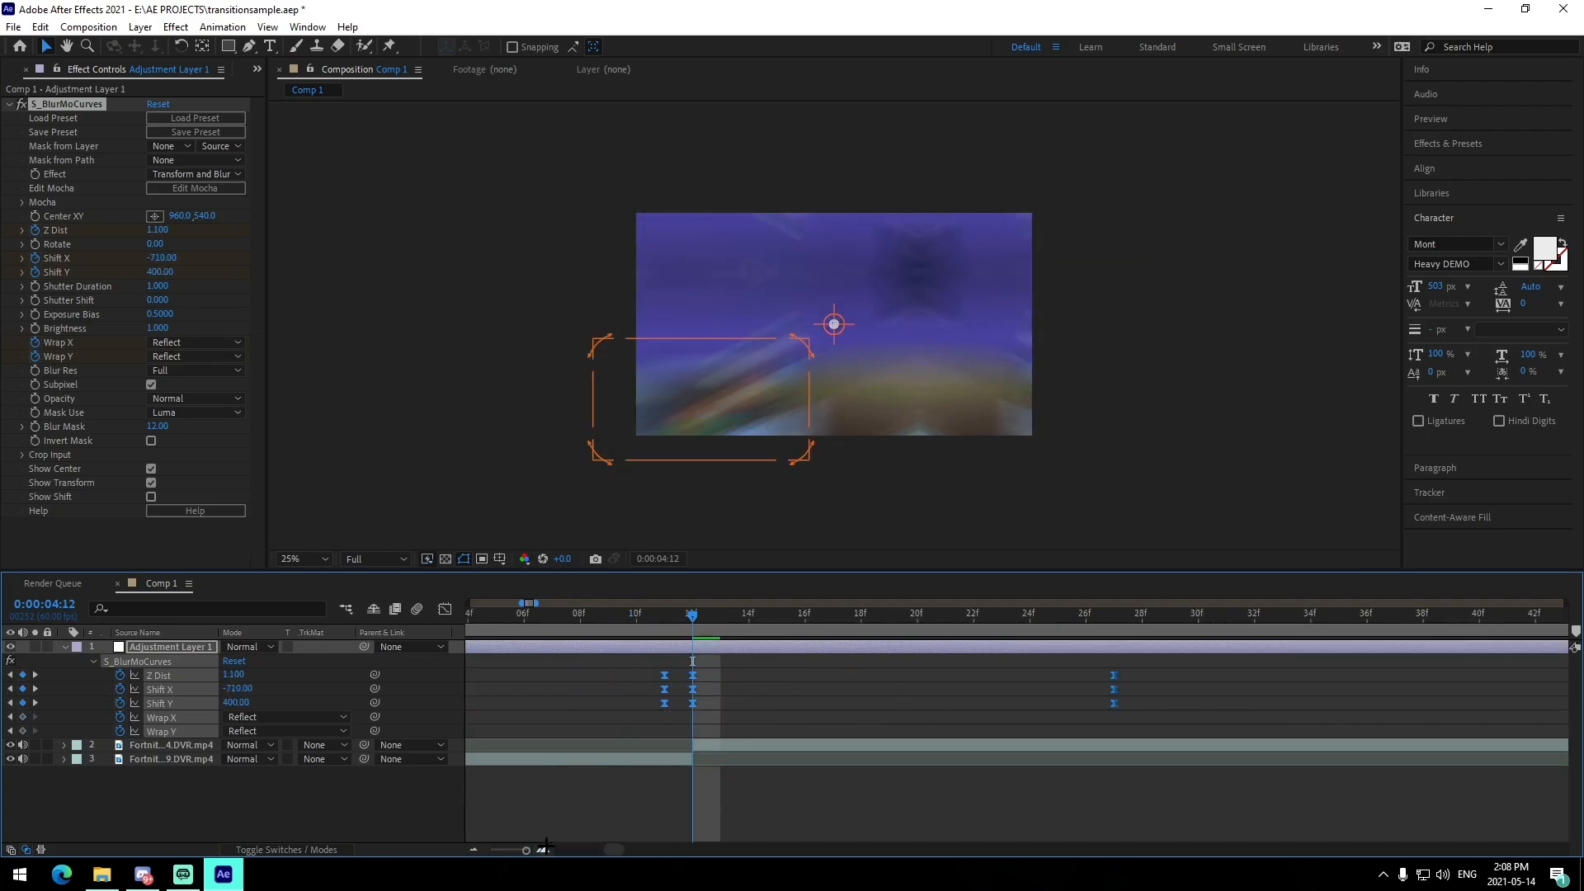
click(475, 850)
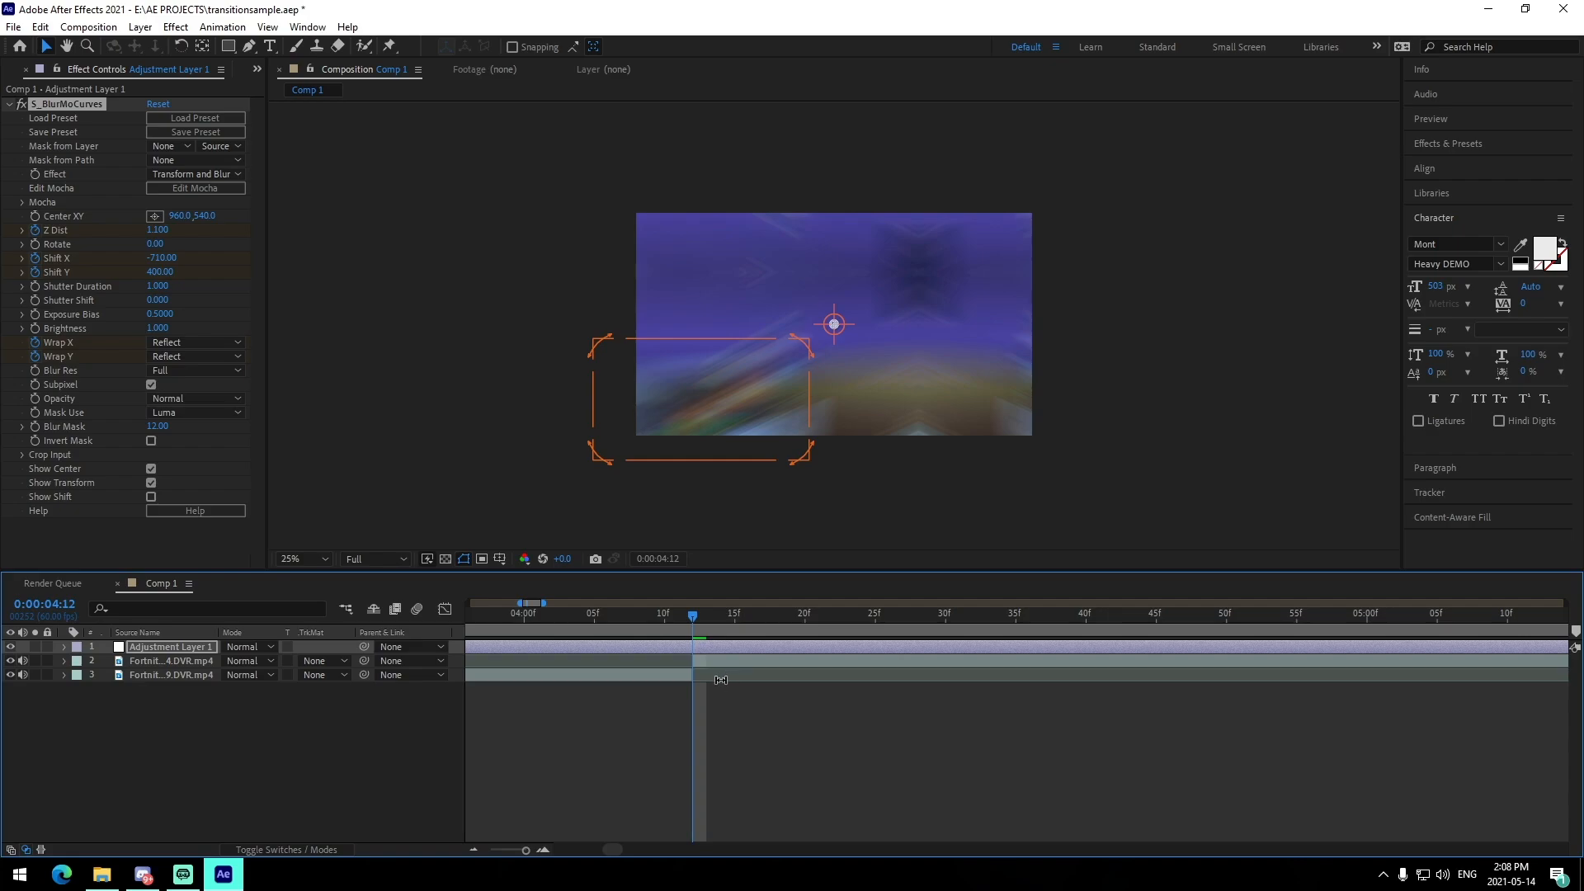
key(u)
click(475, 850)
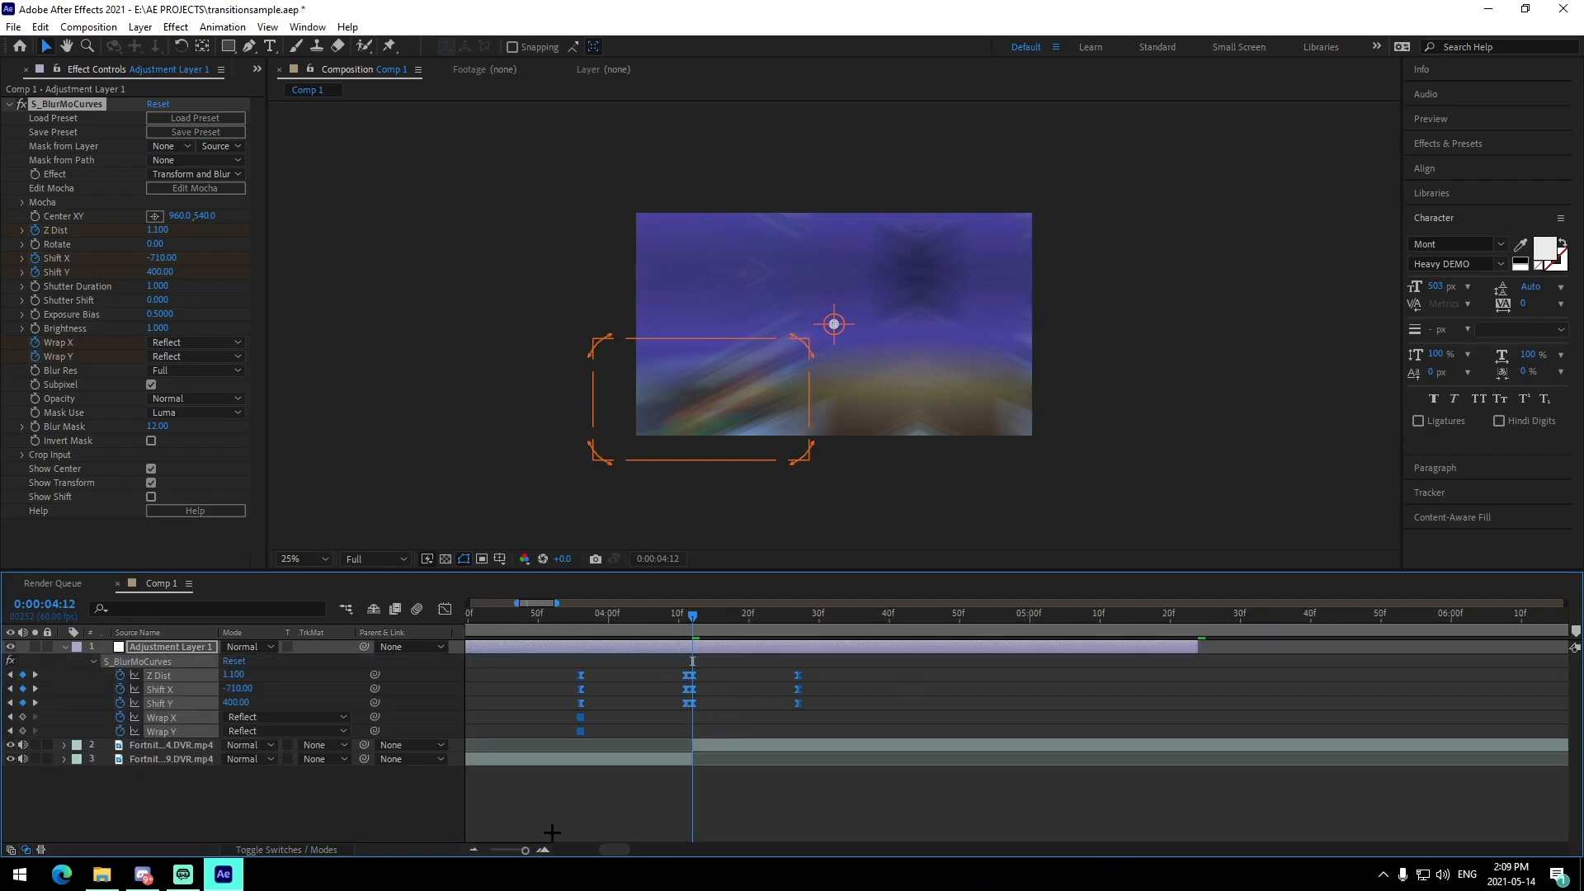
key(u)
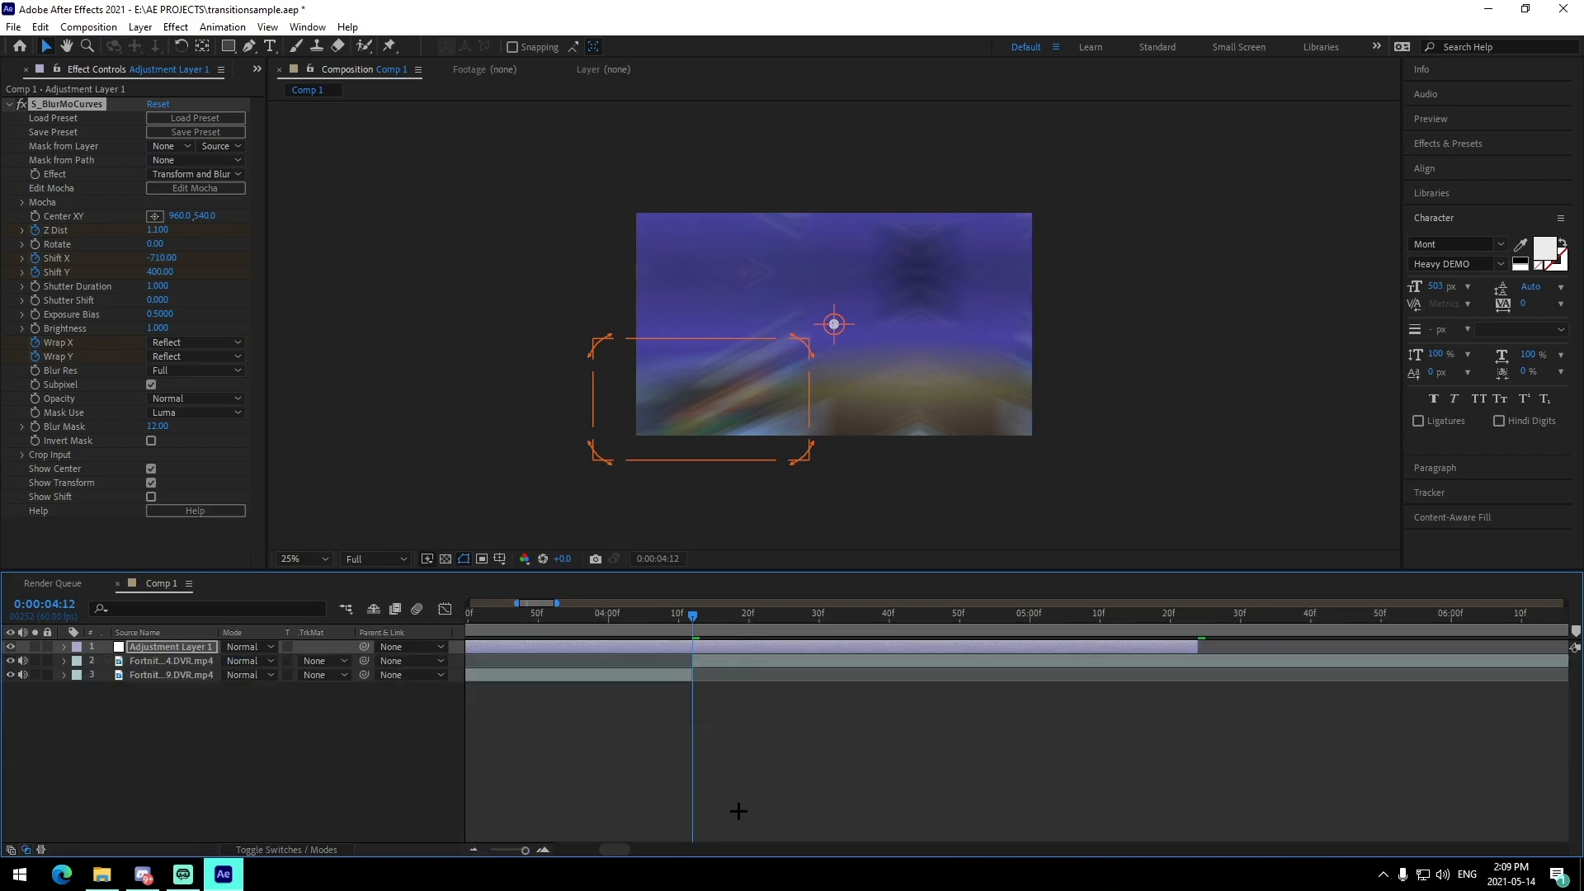
click(736, 811)
- Preview the swipe transition across the cut, starting from 0:00:03:47 and again from about 0:00:03:53
drag(573, 617, 518, 631)
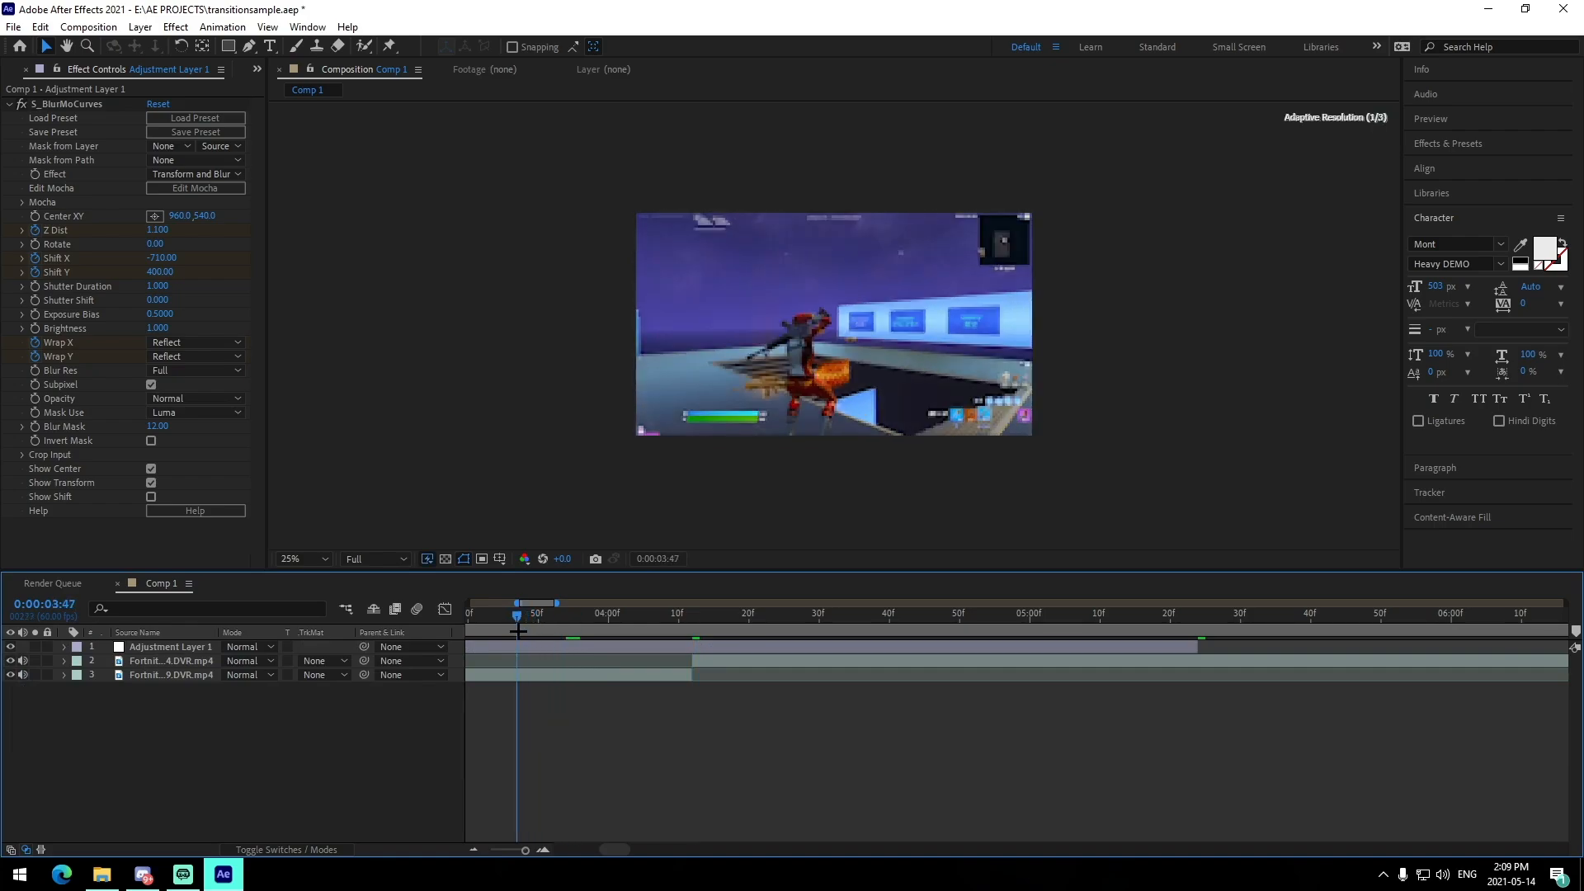
click(582, 647)
key(u)
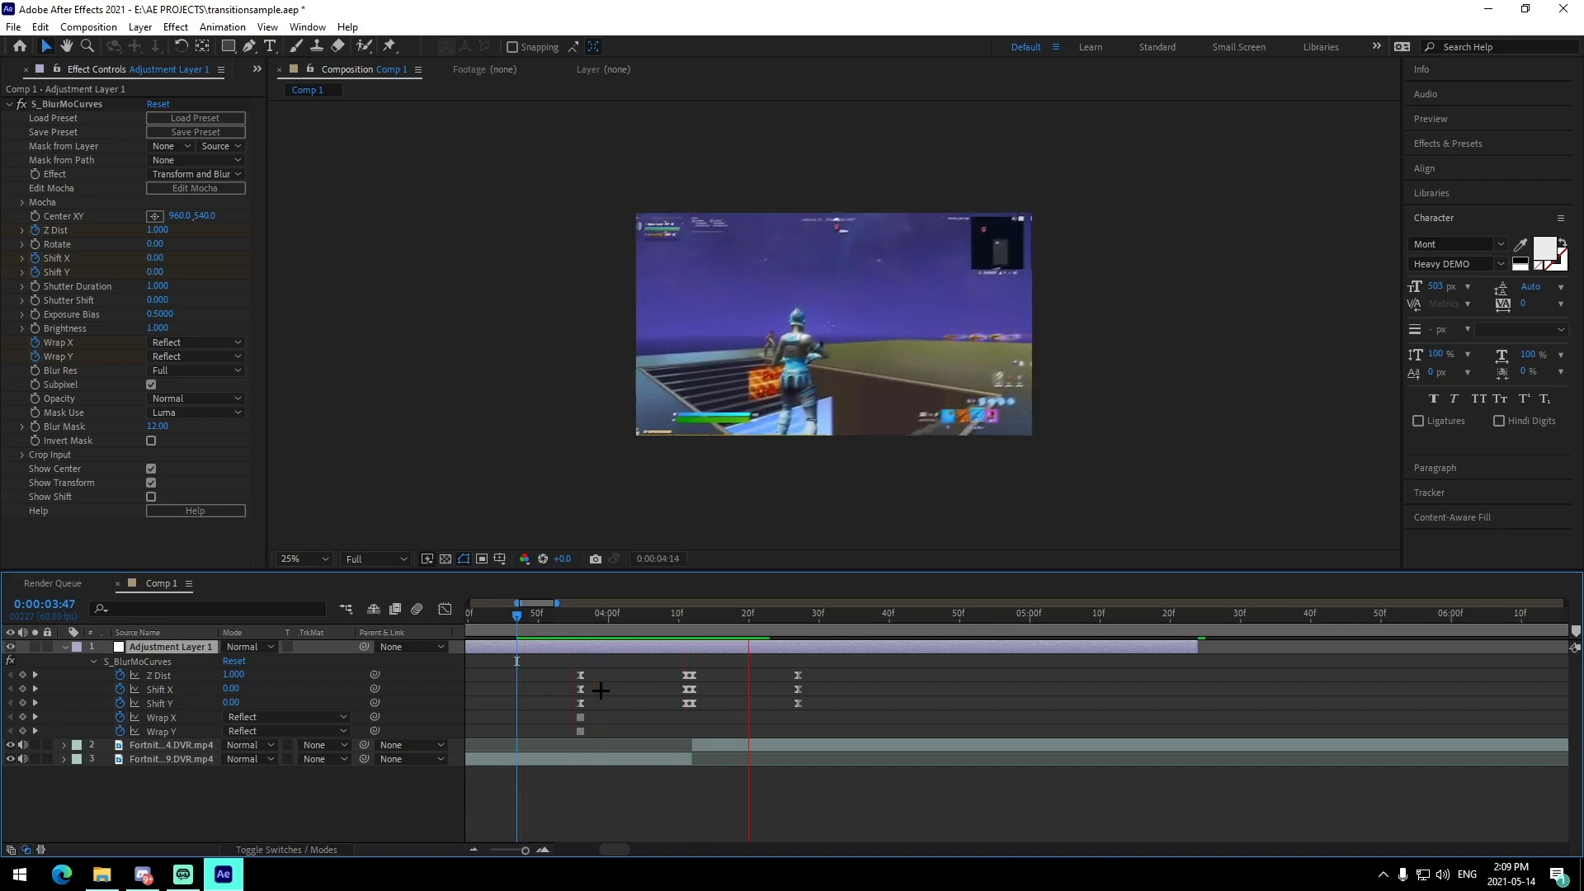
key(space)
drag(532, 632, 564, 650)
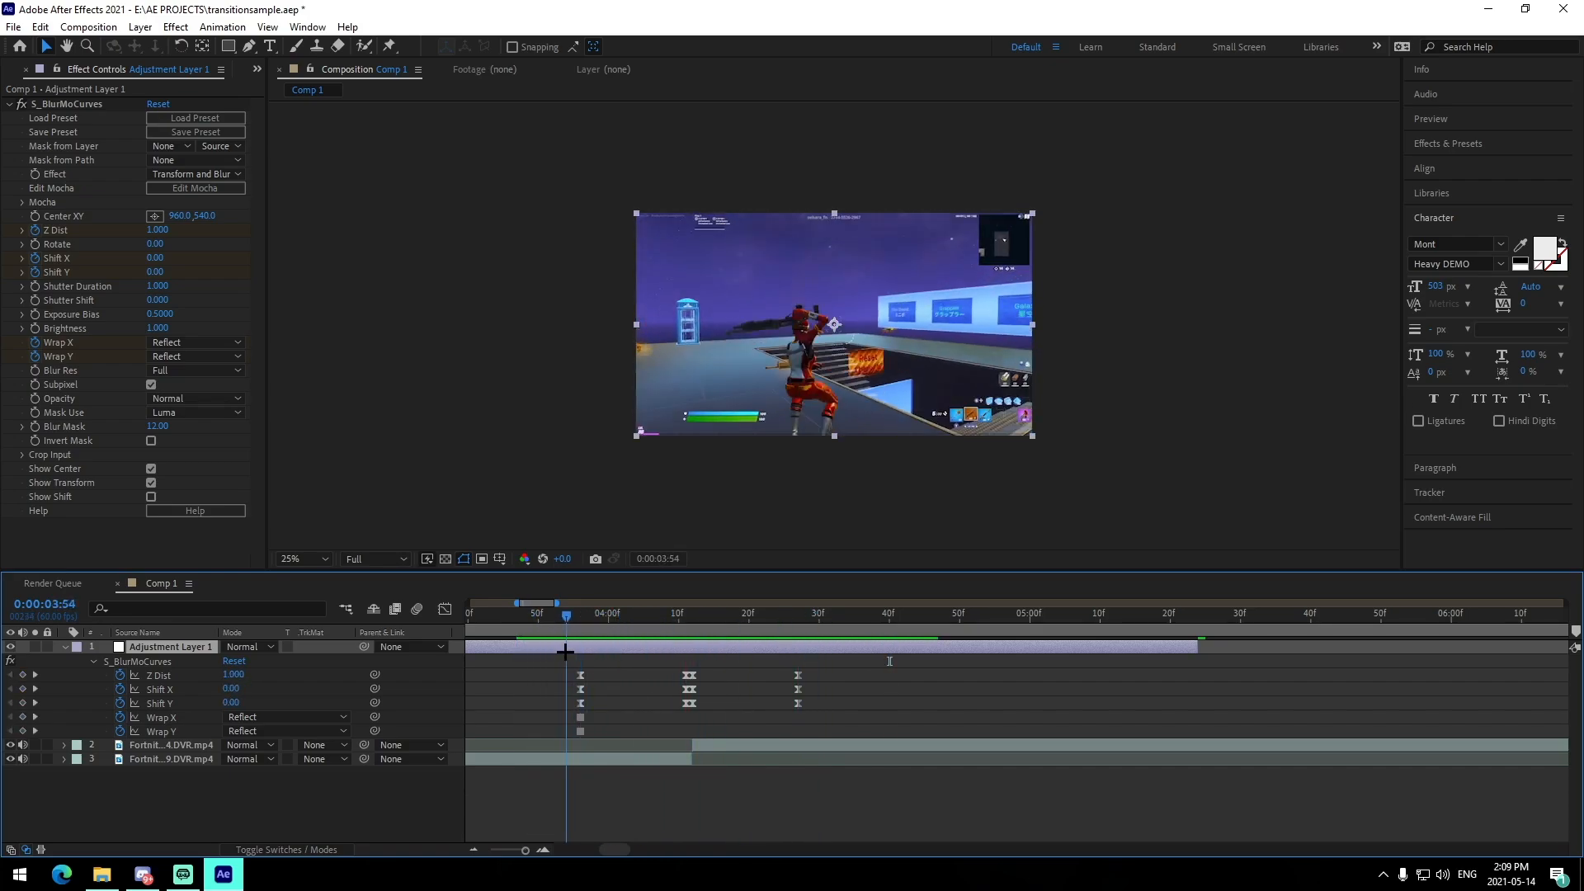
key(space)
click(559, 637)
key(space)
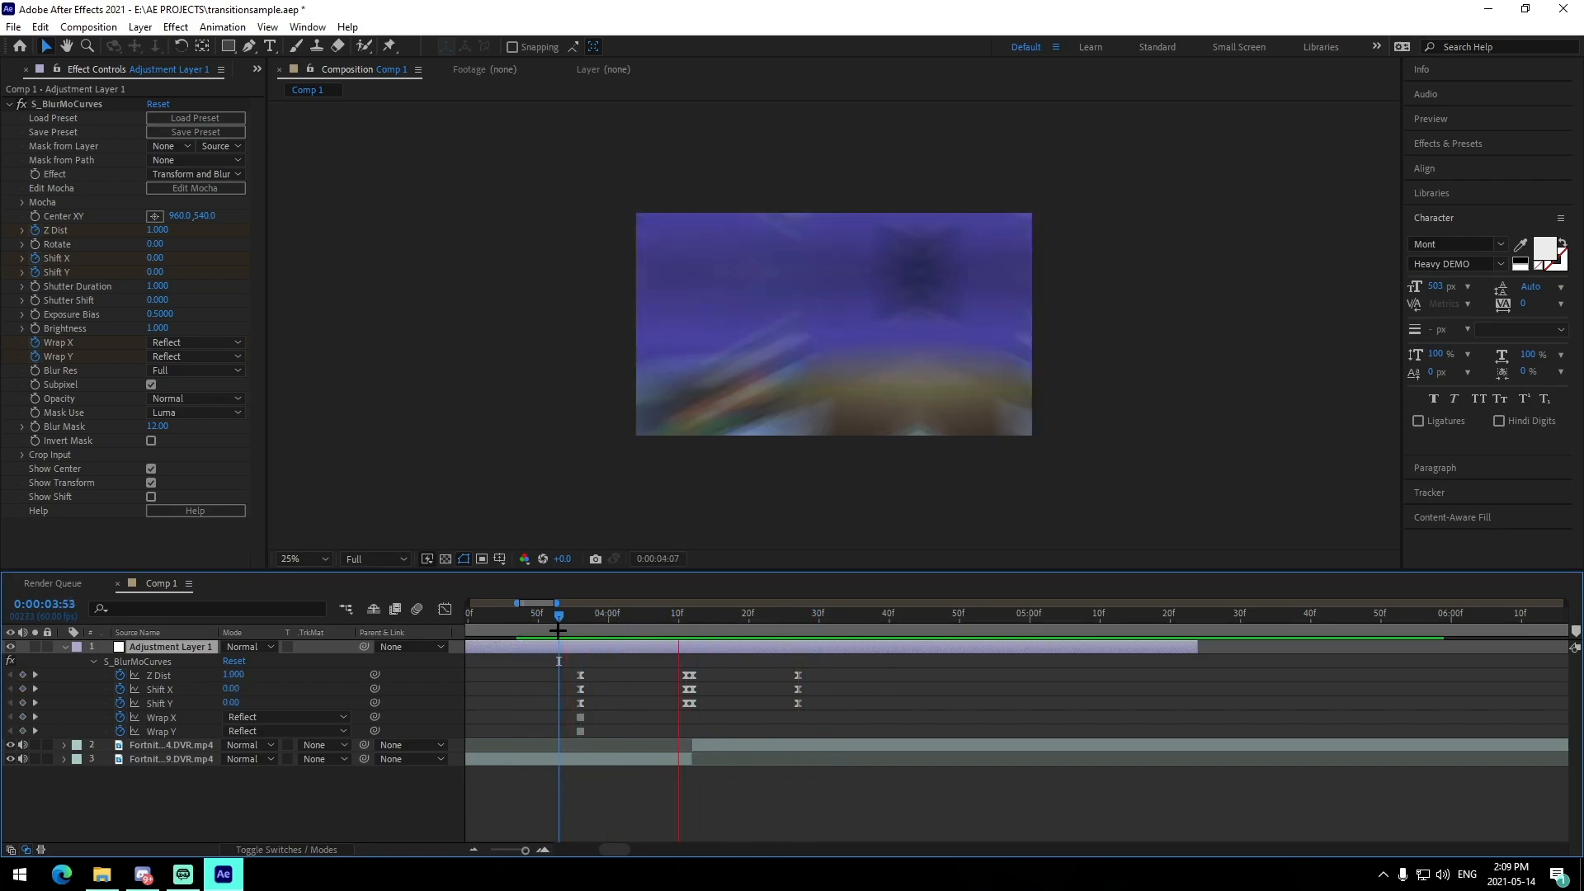
- Return the playhead to the cut at 0:00:04:12 and cut the S_BlurMoCurves effect from the adjustment layer
mouse_move(698, 636)
mouse_down()
mouse_move(678, 635)
mouse_move(693, 635)
mouse_up()
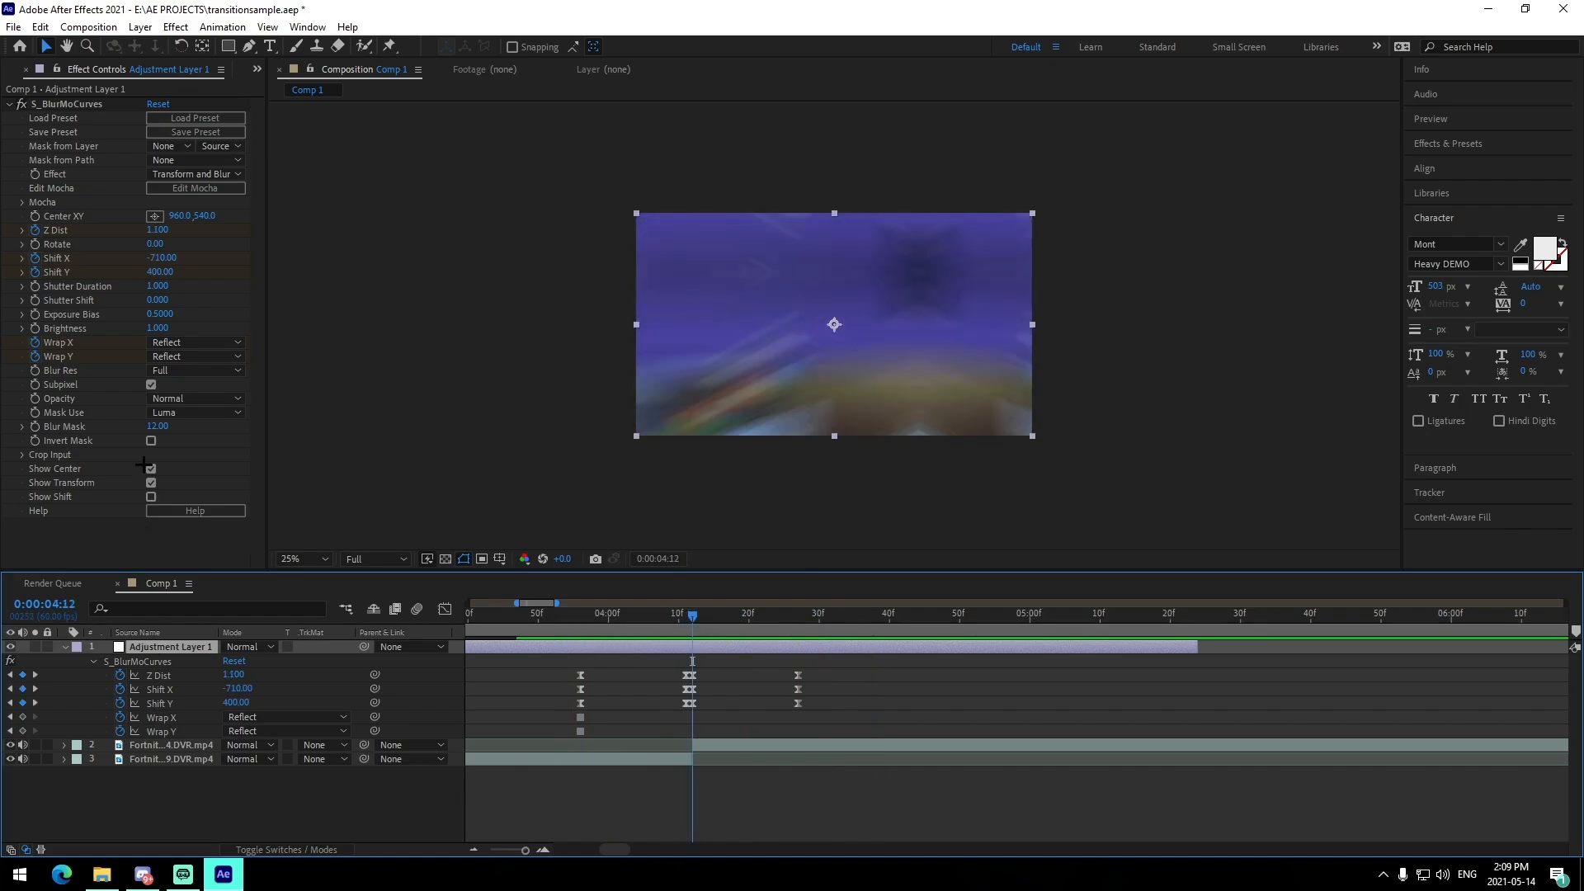
right_click(73, 104)
click(153, 140)
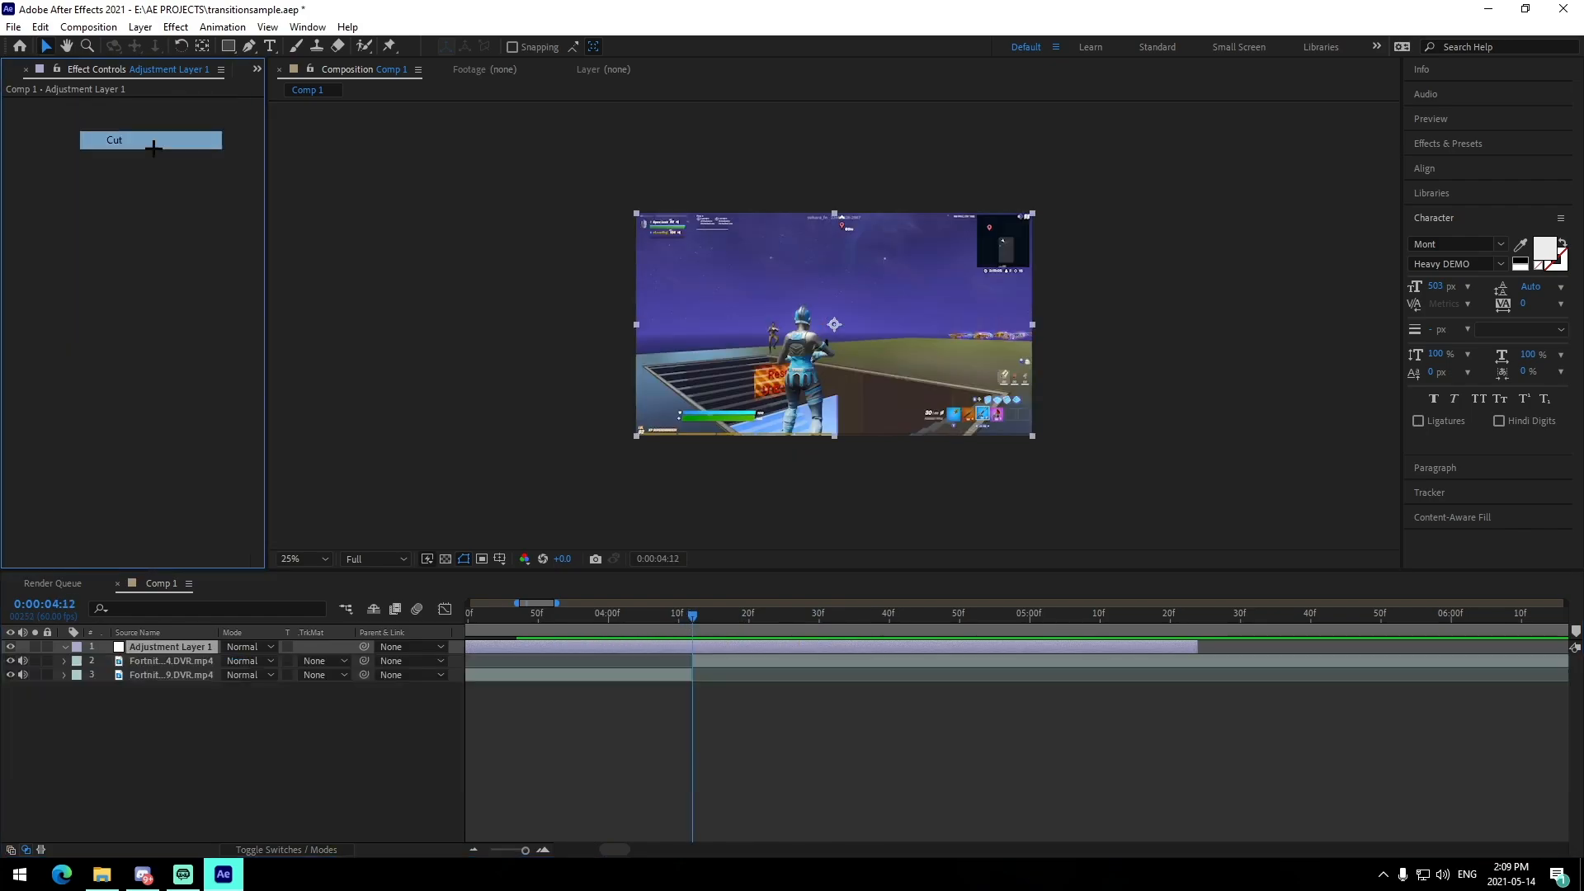
- Apply the JoshyySwipeUp animation preset to the adjustment layer and shift its Shift Y keyframes earlier so the middle pair meets the clip cut
click(223, 26)
click(273, 61)
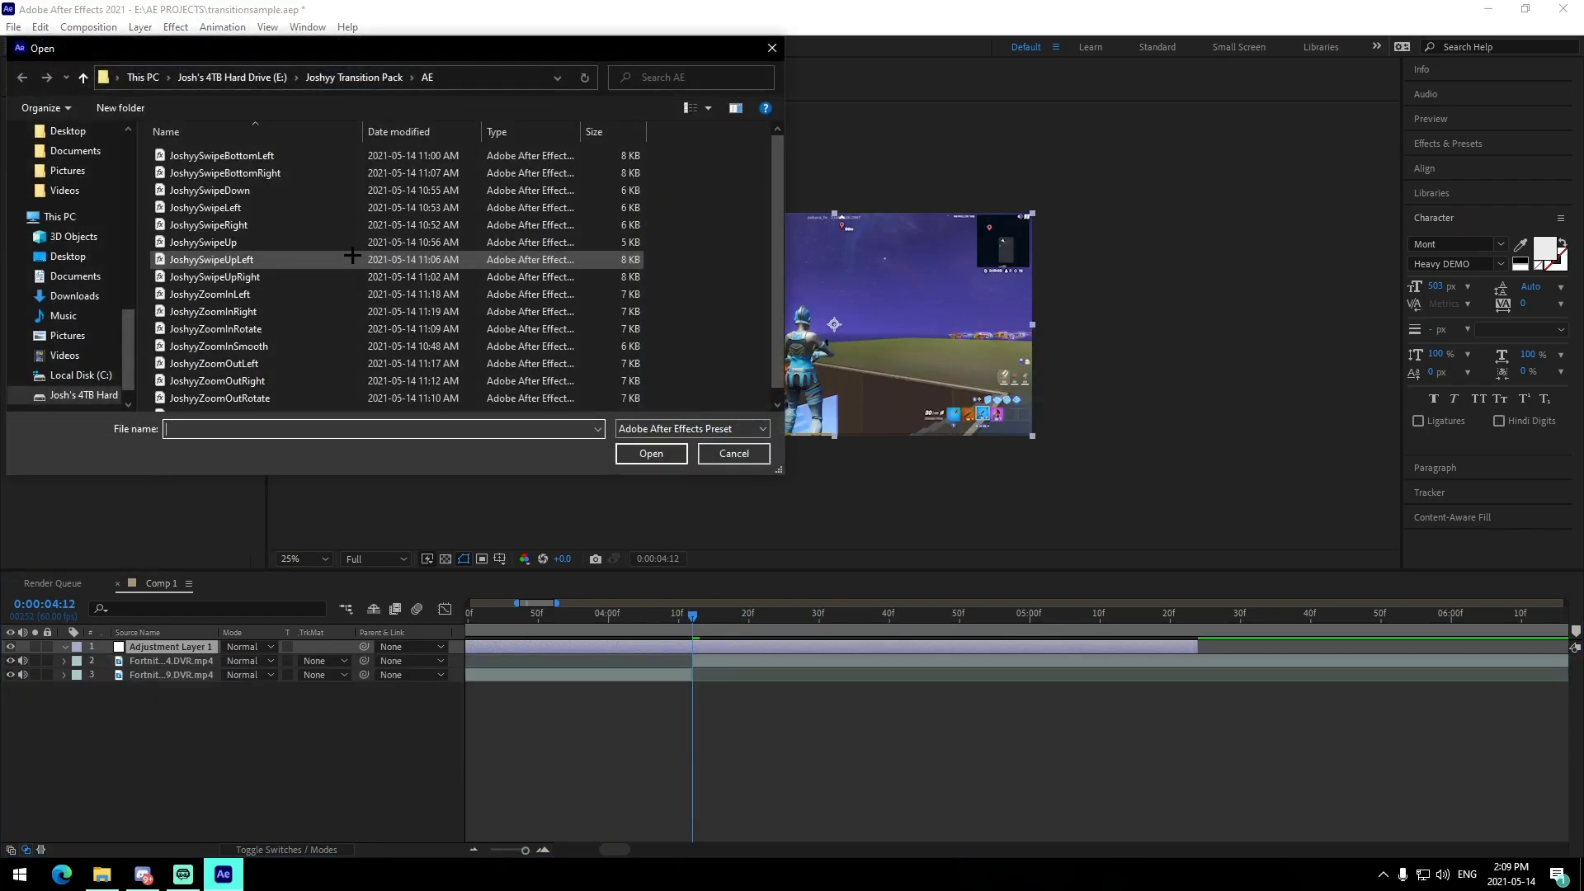
double_click(252, 243)
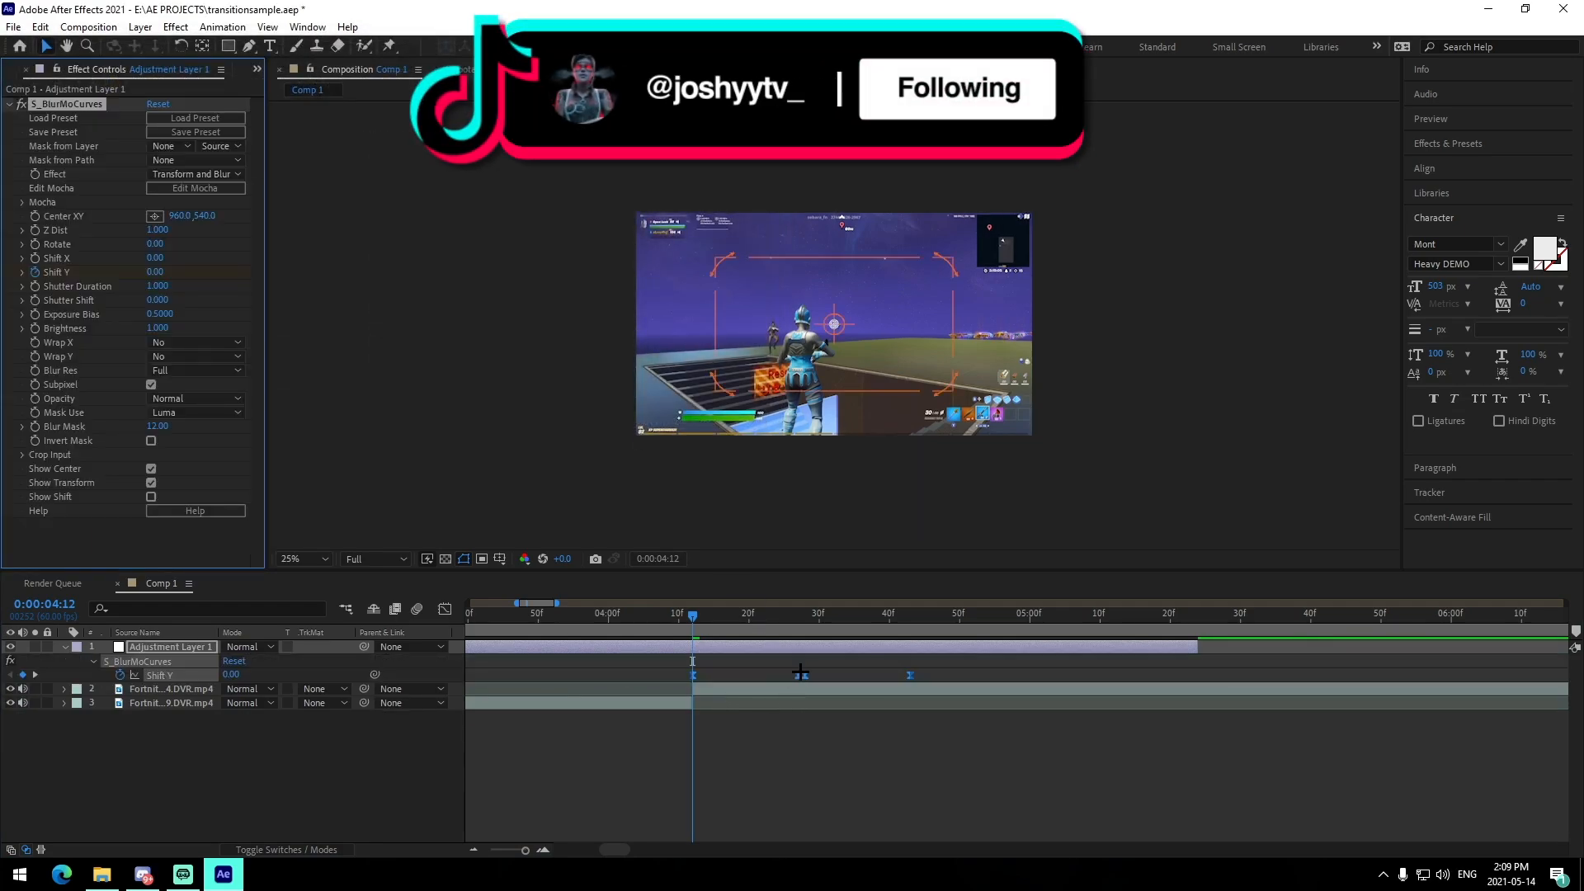
drag(799, 675, 692, 679)
click(788, 756)
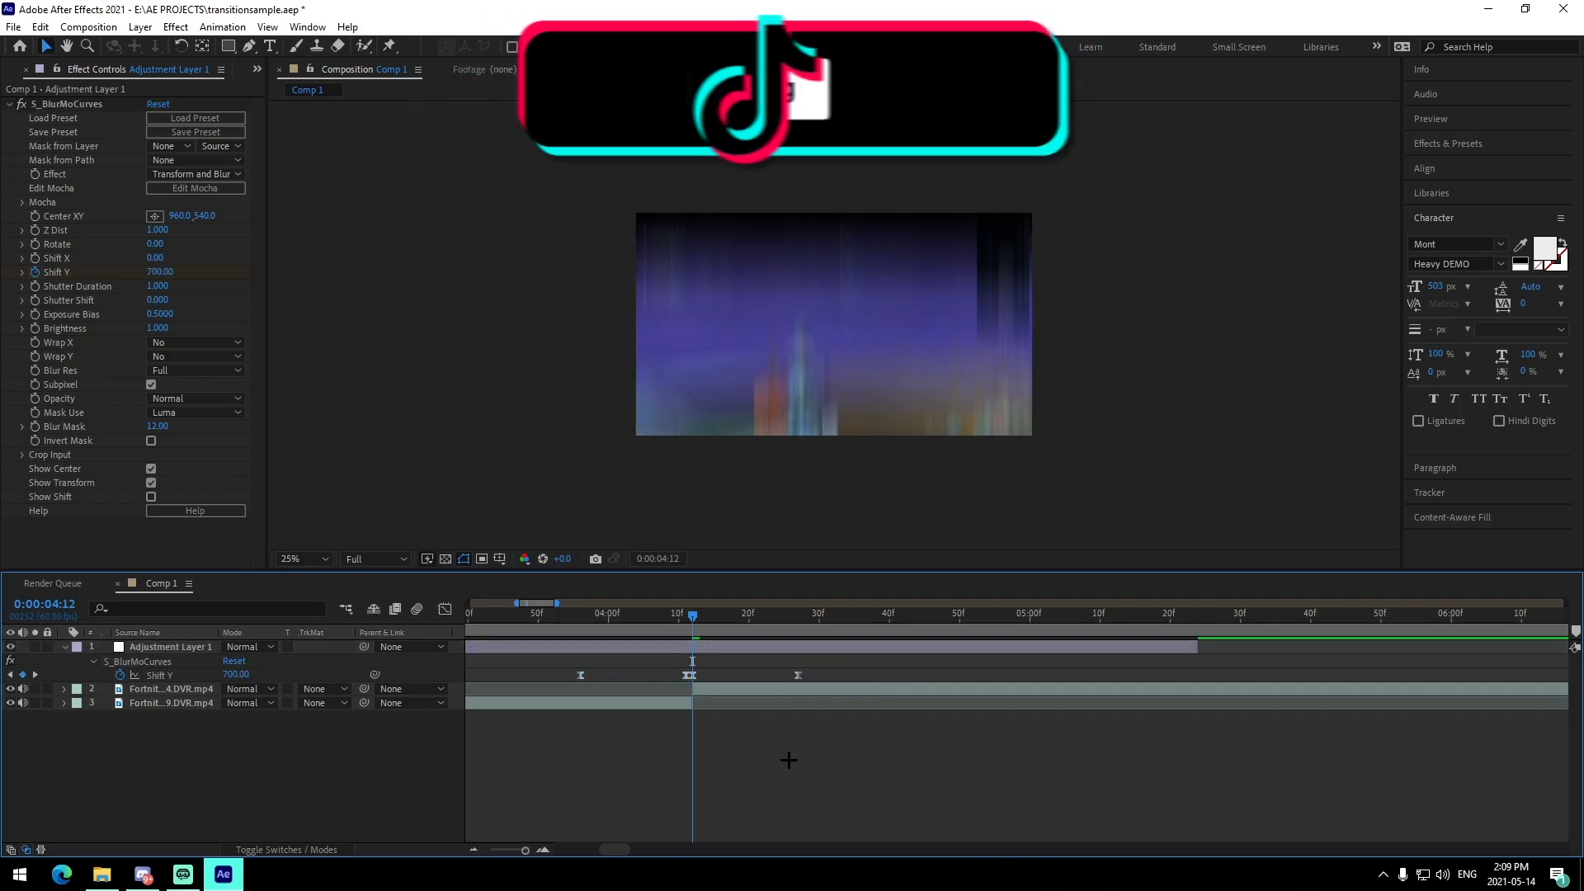
- Set Wrap X and Wrap Y of S_BlurMoCurves to Reflect and place the playhead at the first keyframe, 0:00:03:56
click(196, 342)
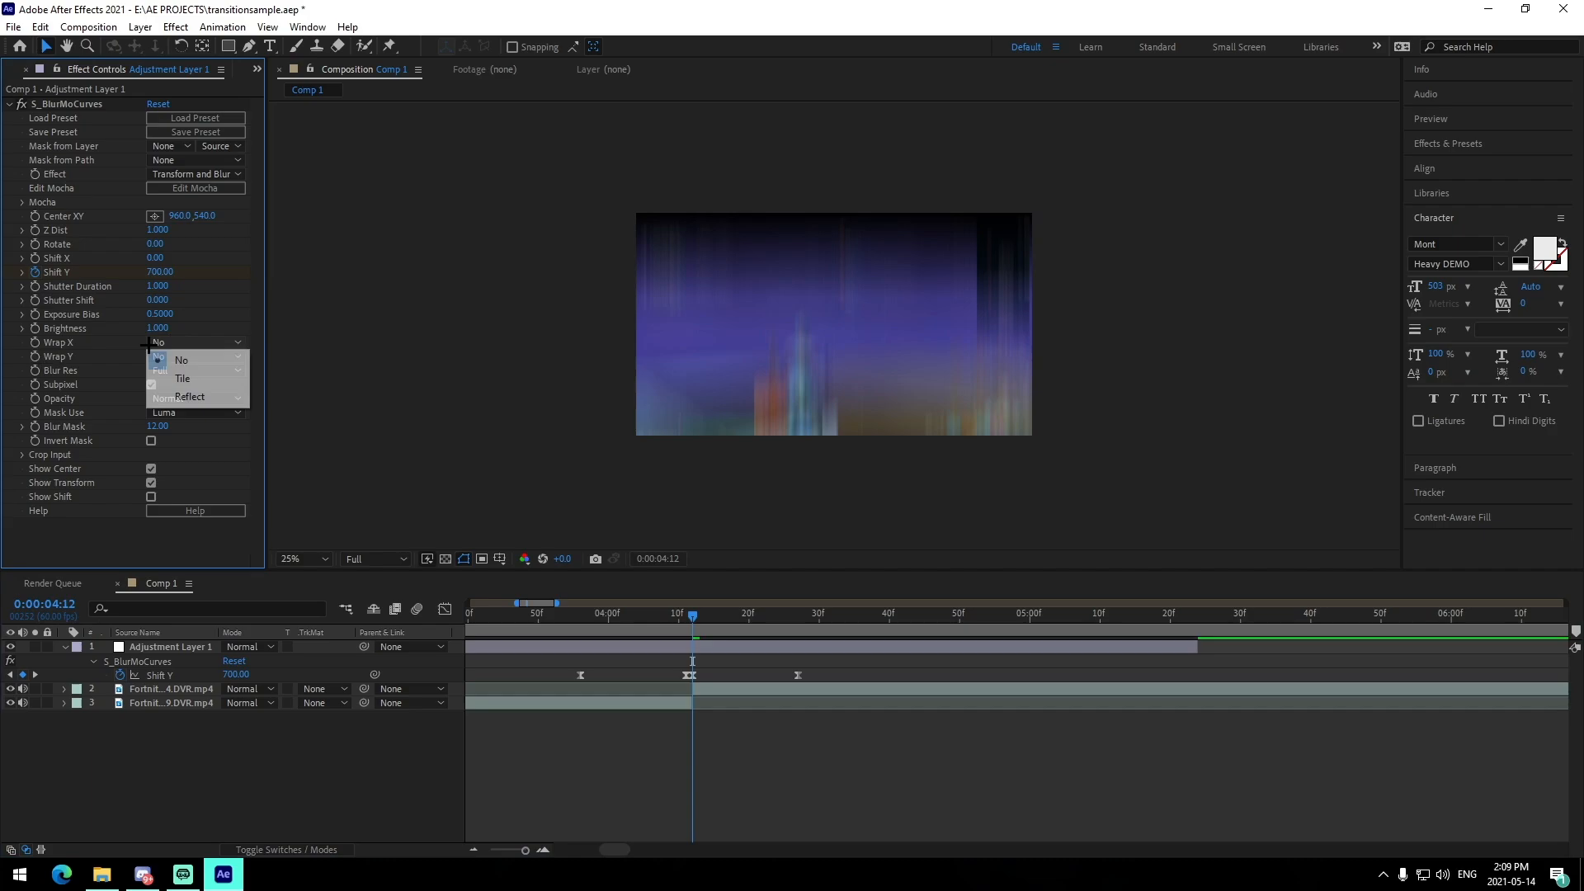
click(190, 398)
click(196, 356)
click(198, 411)
click(708, 757)
click(579, 620)
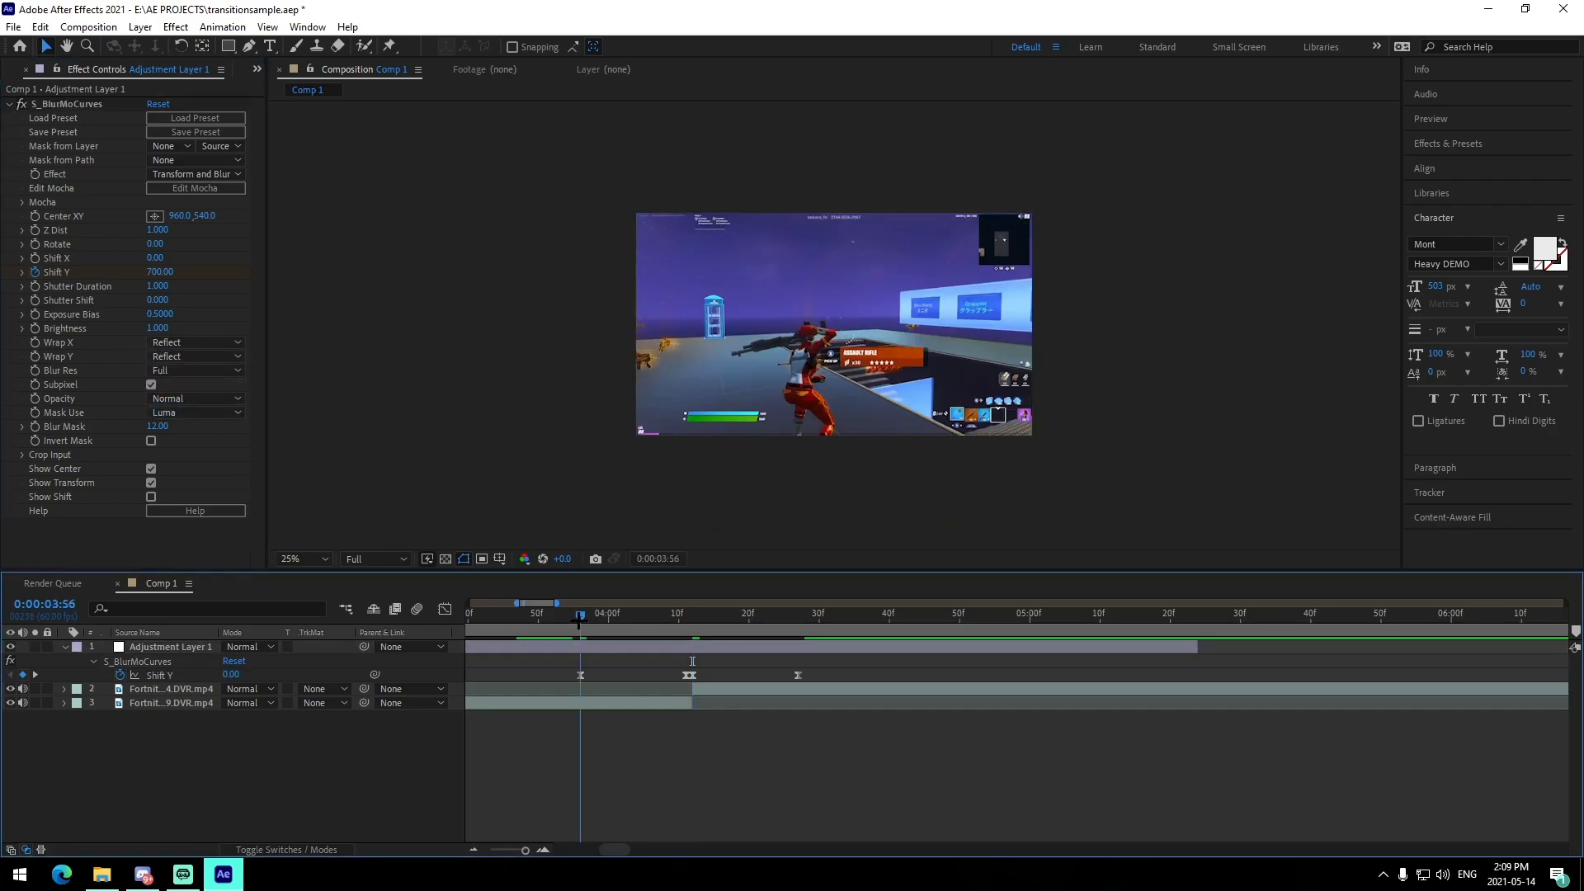
- Preview the swipe-up transition from 0:00:03:56 across the cut and scrub to the keyframe at 0:00:04:11
key(space)
key(space)
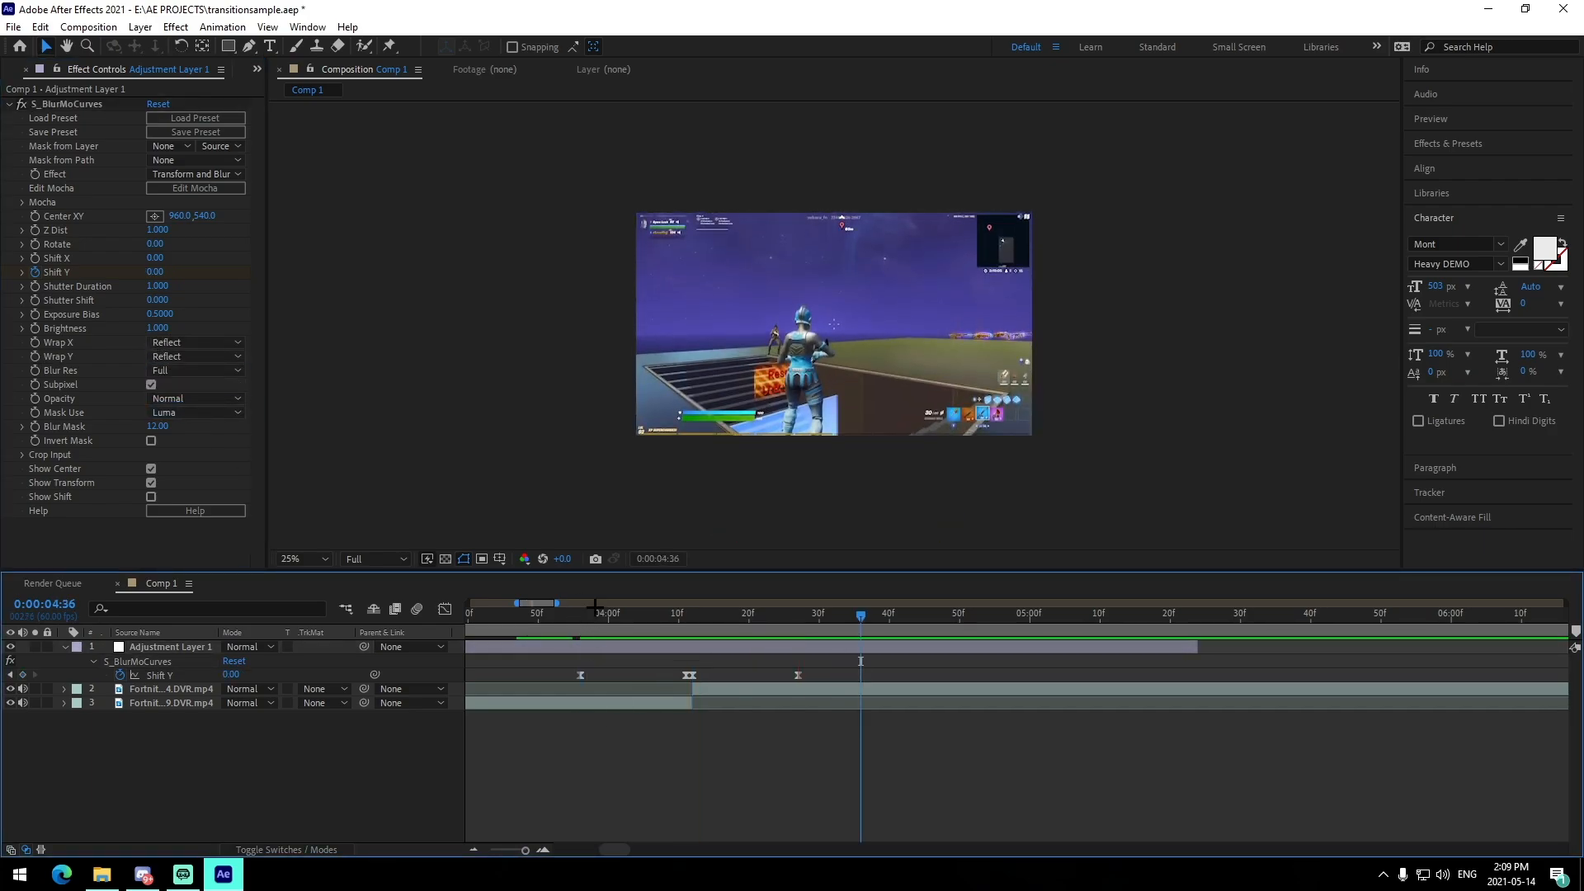
drag(580, 621, 685, 621)
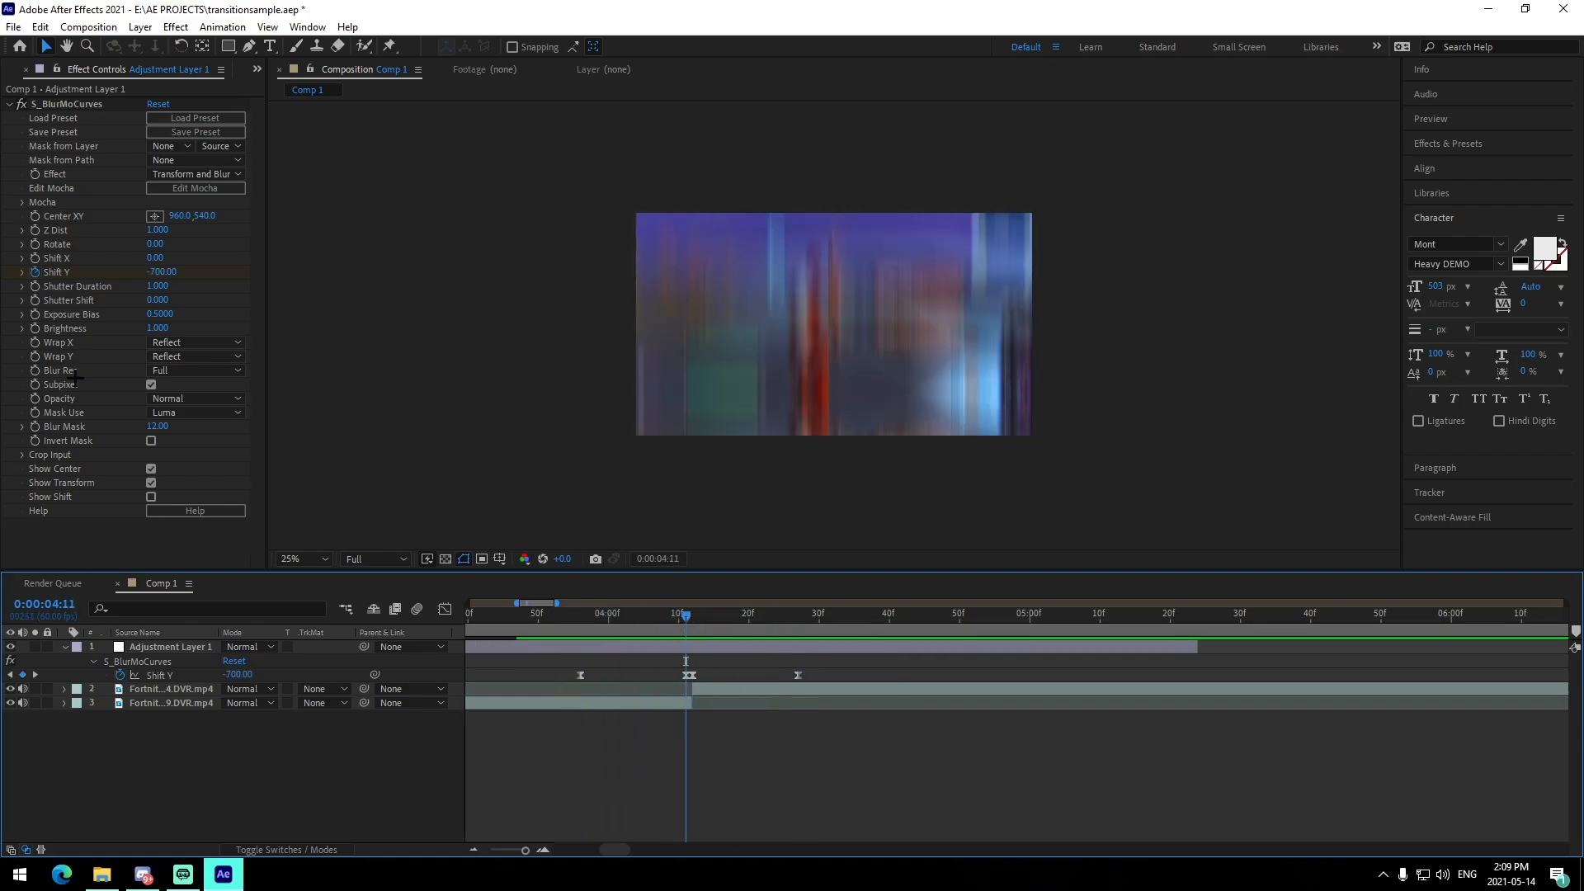
- Cut the S_BlurMoCurves effect from the adjustment layer and place the playhead on the clip cut at 0:00:04:12
right_click(84, 105)
click(113, 141)
click(694, 615)
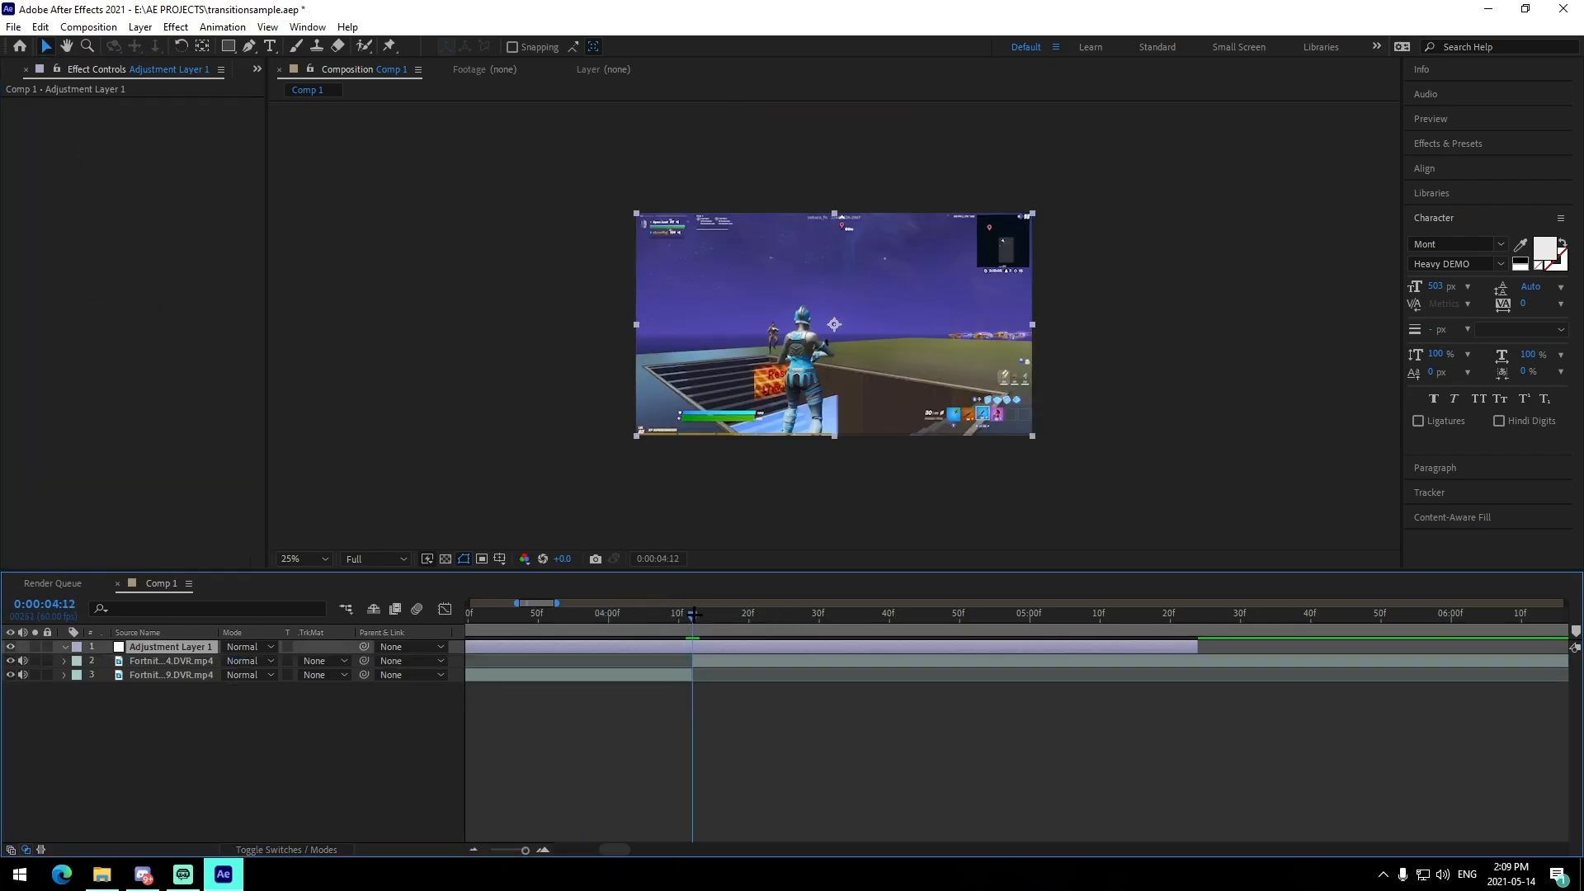
- Apply the JoshyyZoomOutRotate animation preset to the adjustment layer and shift all its keyframes earlier so the middle pair meets the clip cut
click(223, 27)
click(247, 46)
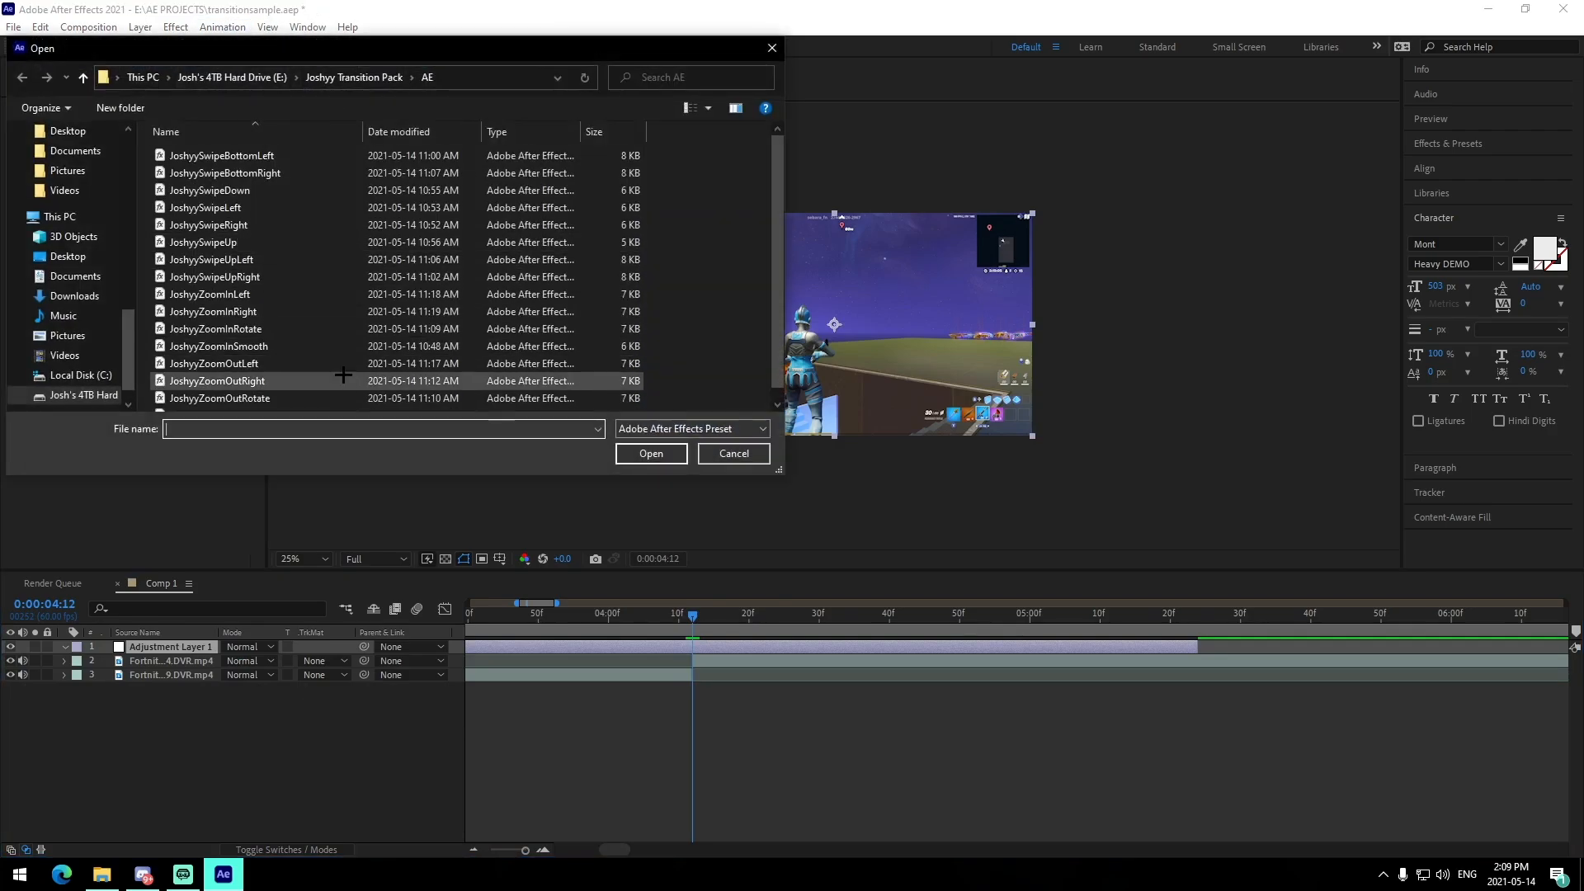
scroll(288, 377, down, 1)
click(269, 384)
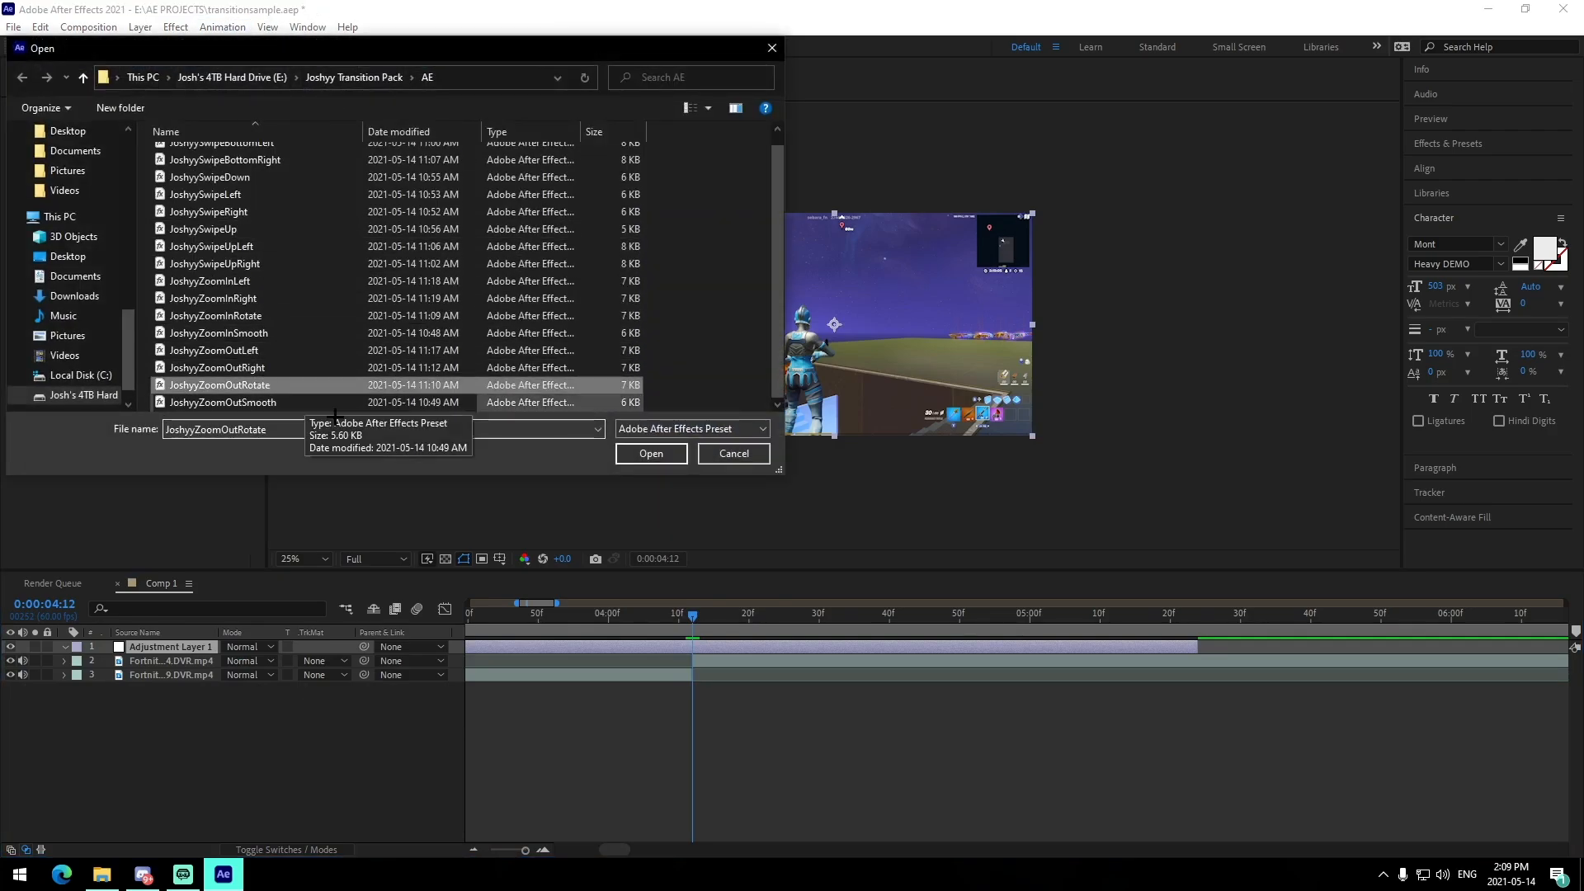
click(670, 460)
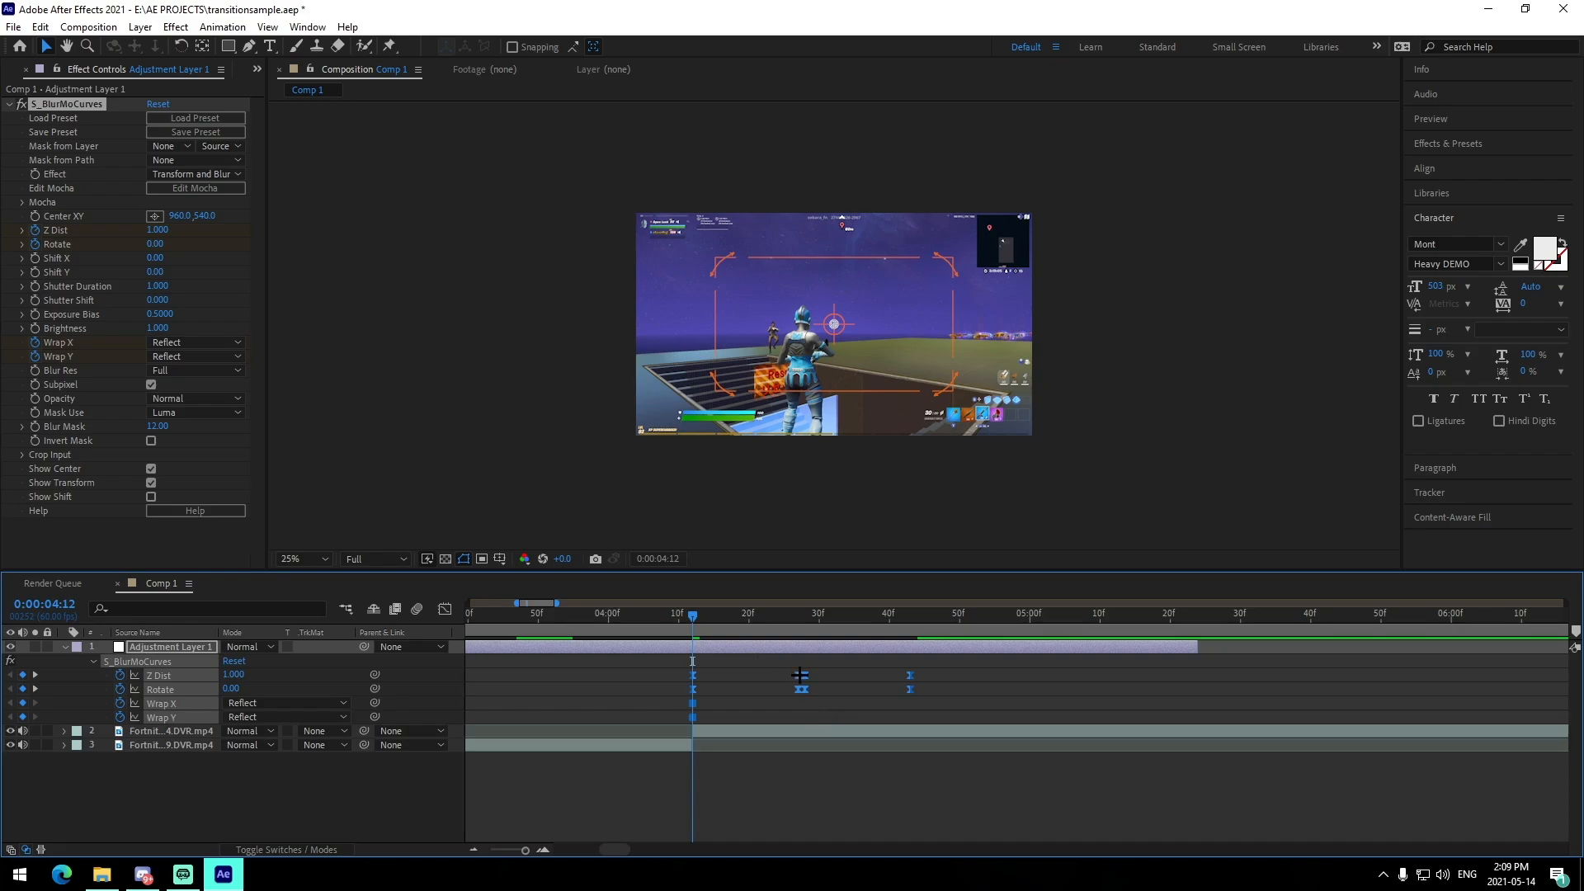
drag(687, 681, 690, 683)
click(721, 701)
- Preview the rotating zoom-out transition from 0:00:03:56 and again from 0:00:03:41, ending with the playhead at the cut
click(582, 617)
key(space)
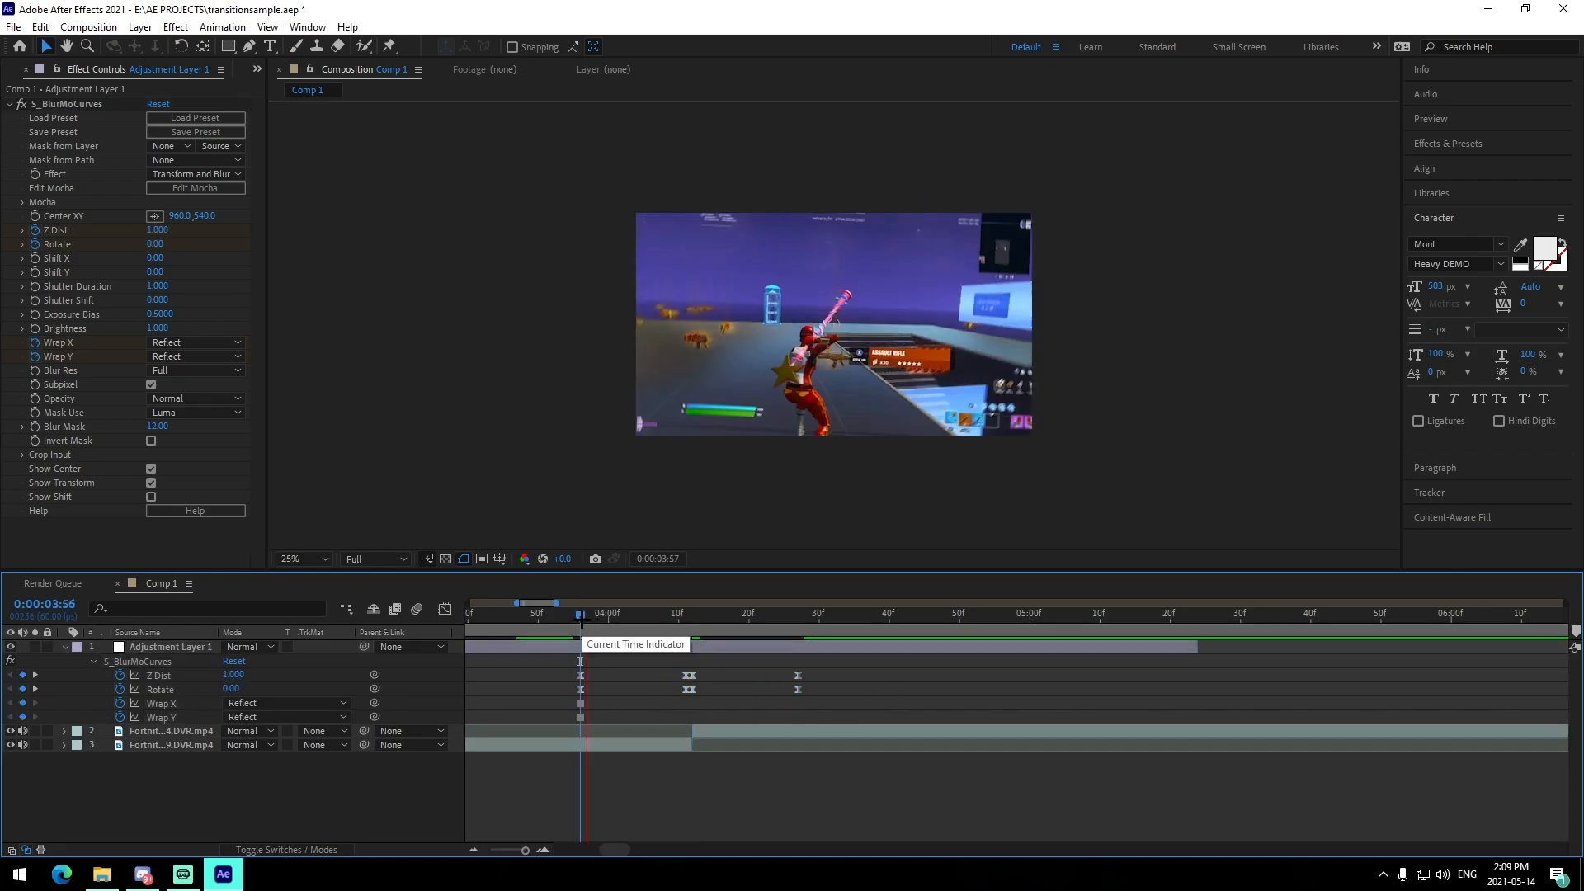
key(space)
drag(581, 622, 618, 664)
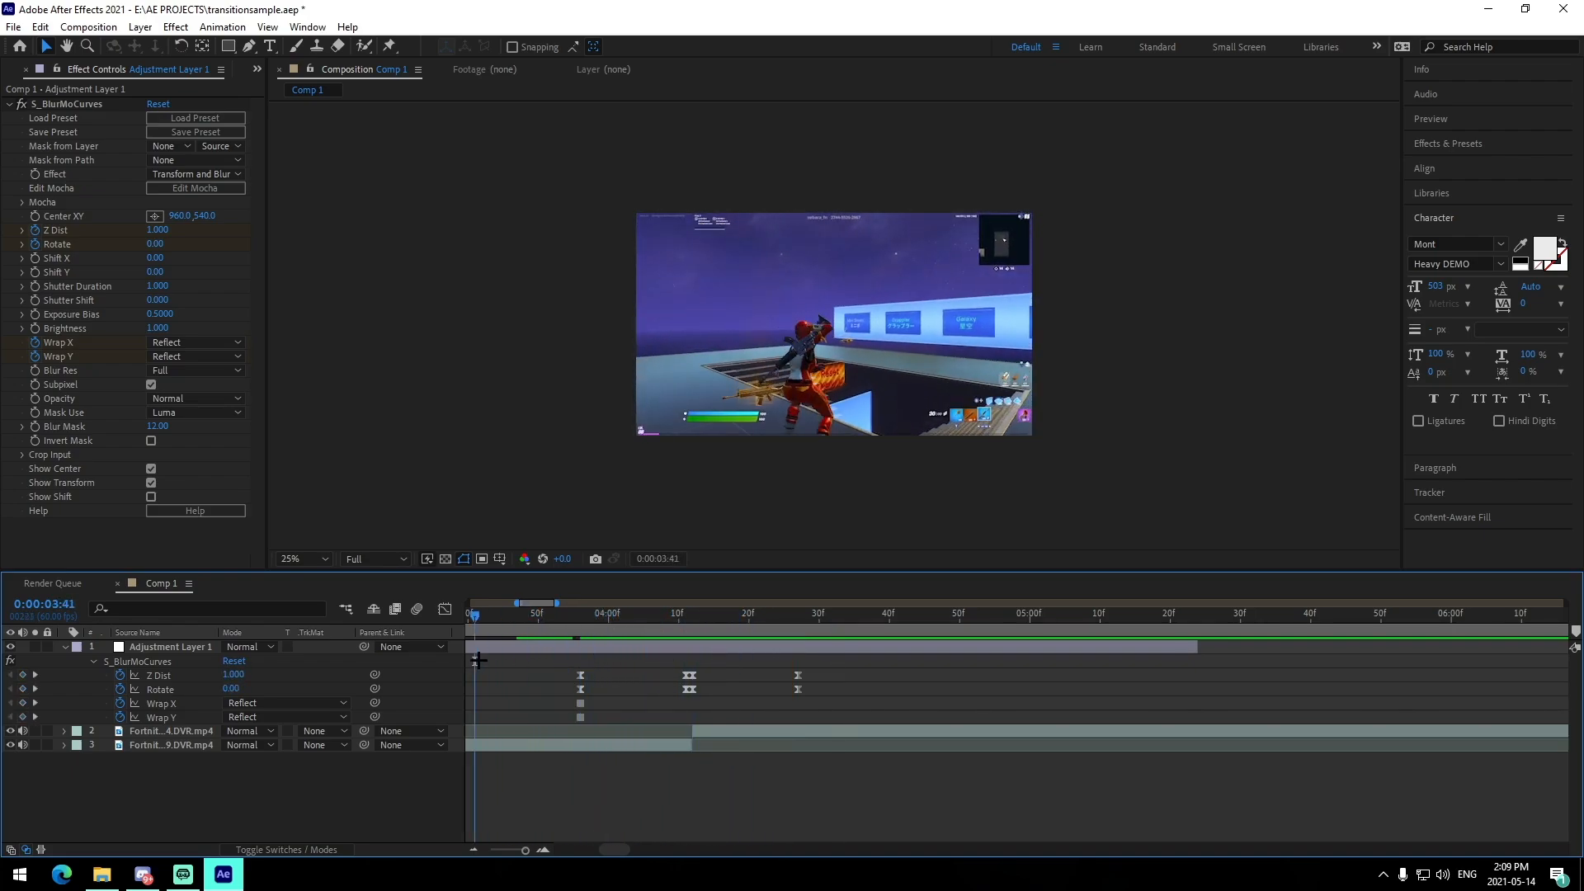
key(space)
key(space)
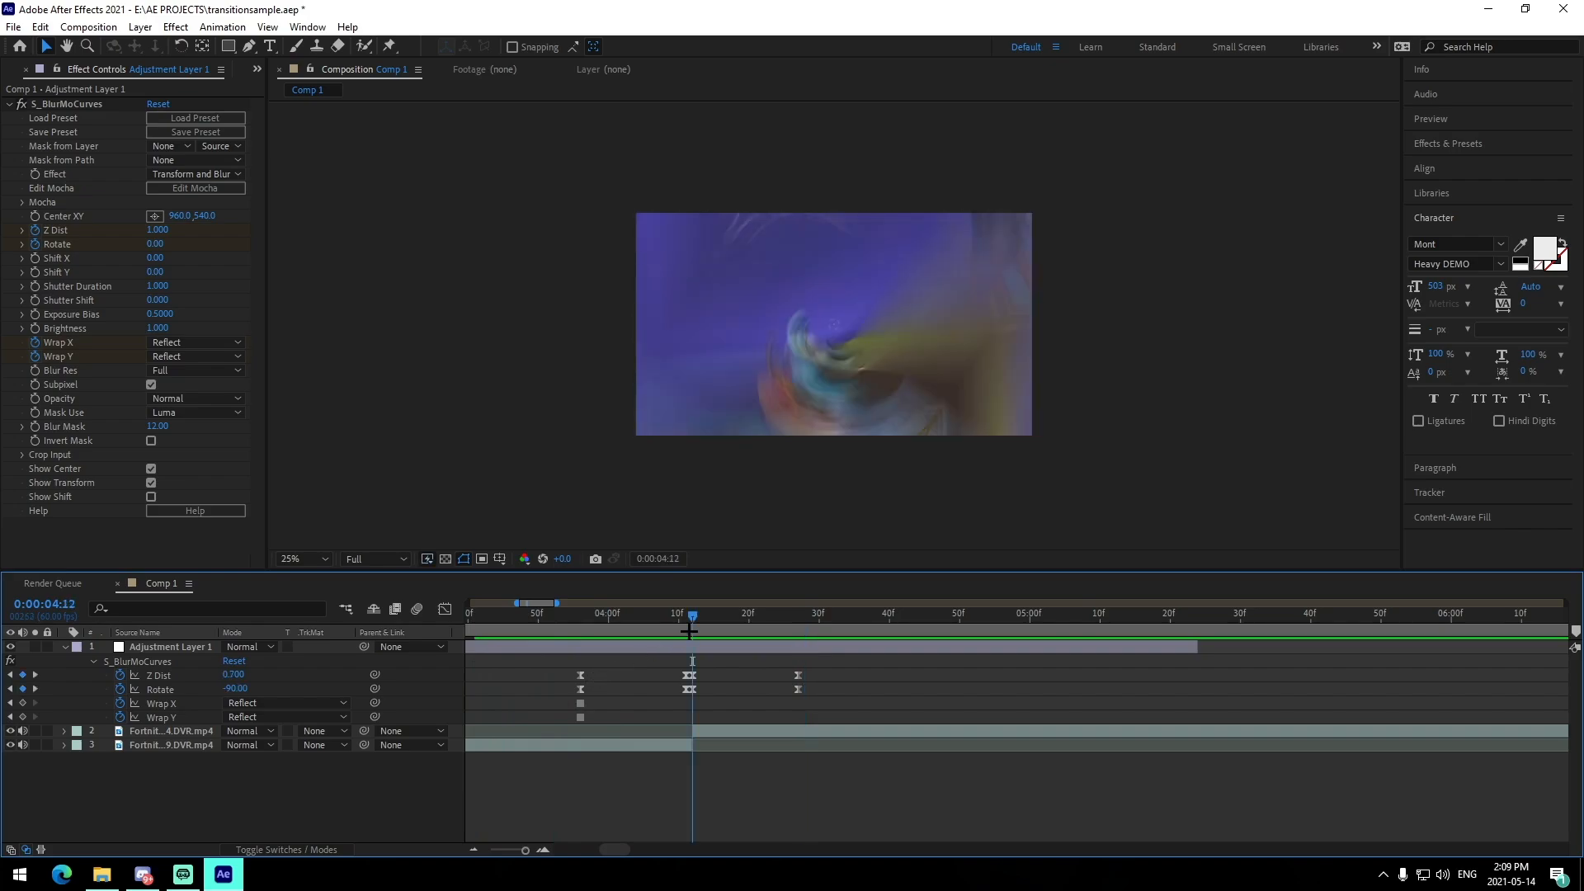
- Replace the adjustment layer's S_BlurMoCurves effect with the JoshyyZoomOutSmooth animation preset at 0:00:04:12
right_click(106, 102)
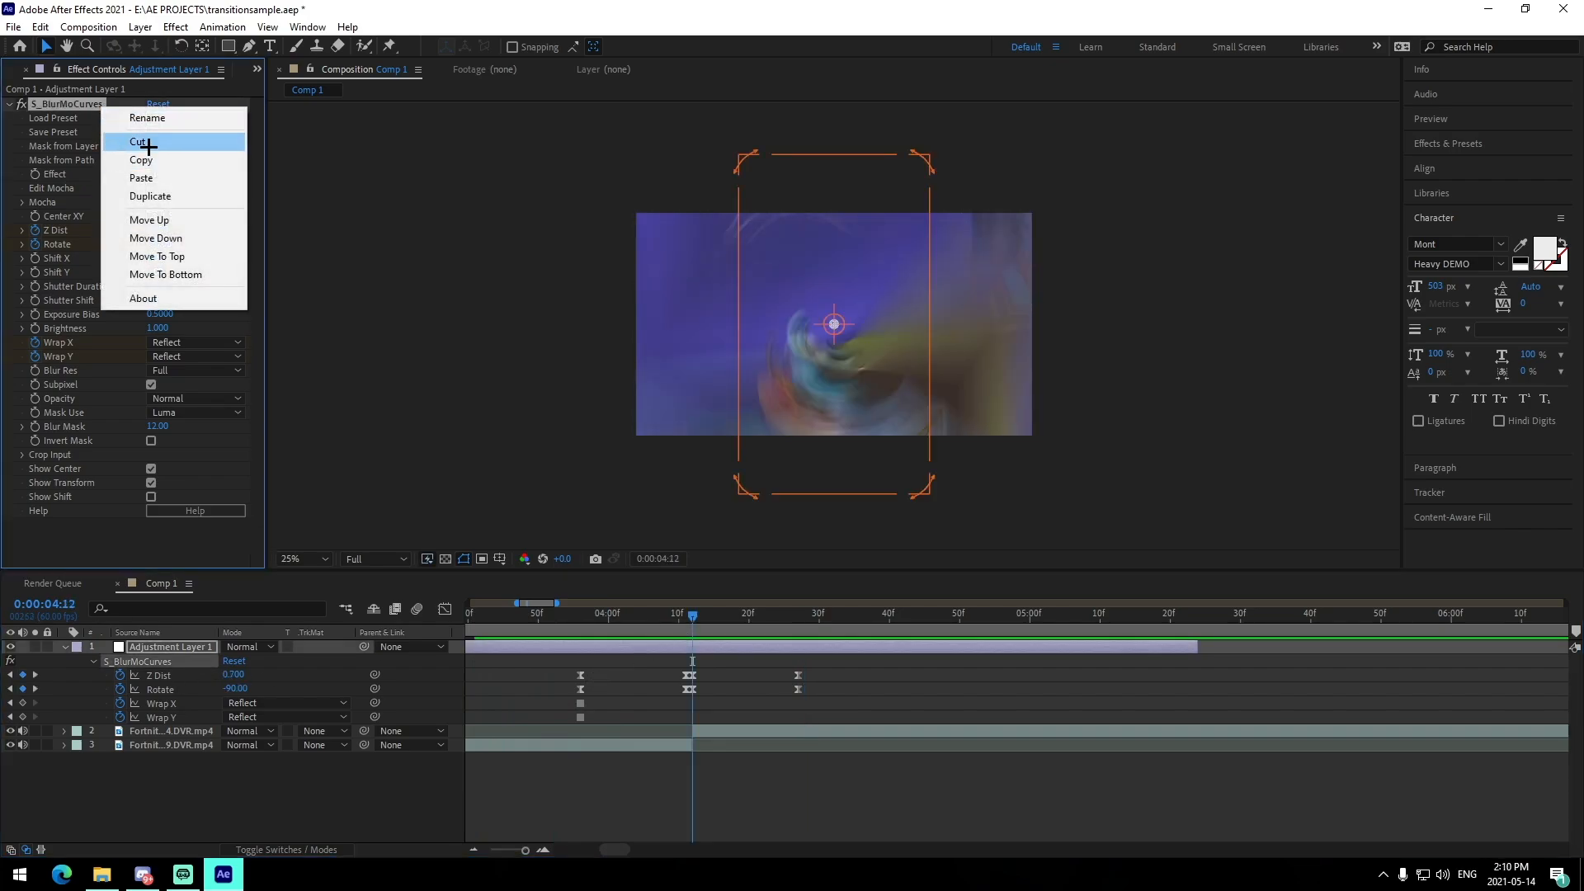
click(141, 139)
click(224, 27)
click(252, 63)
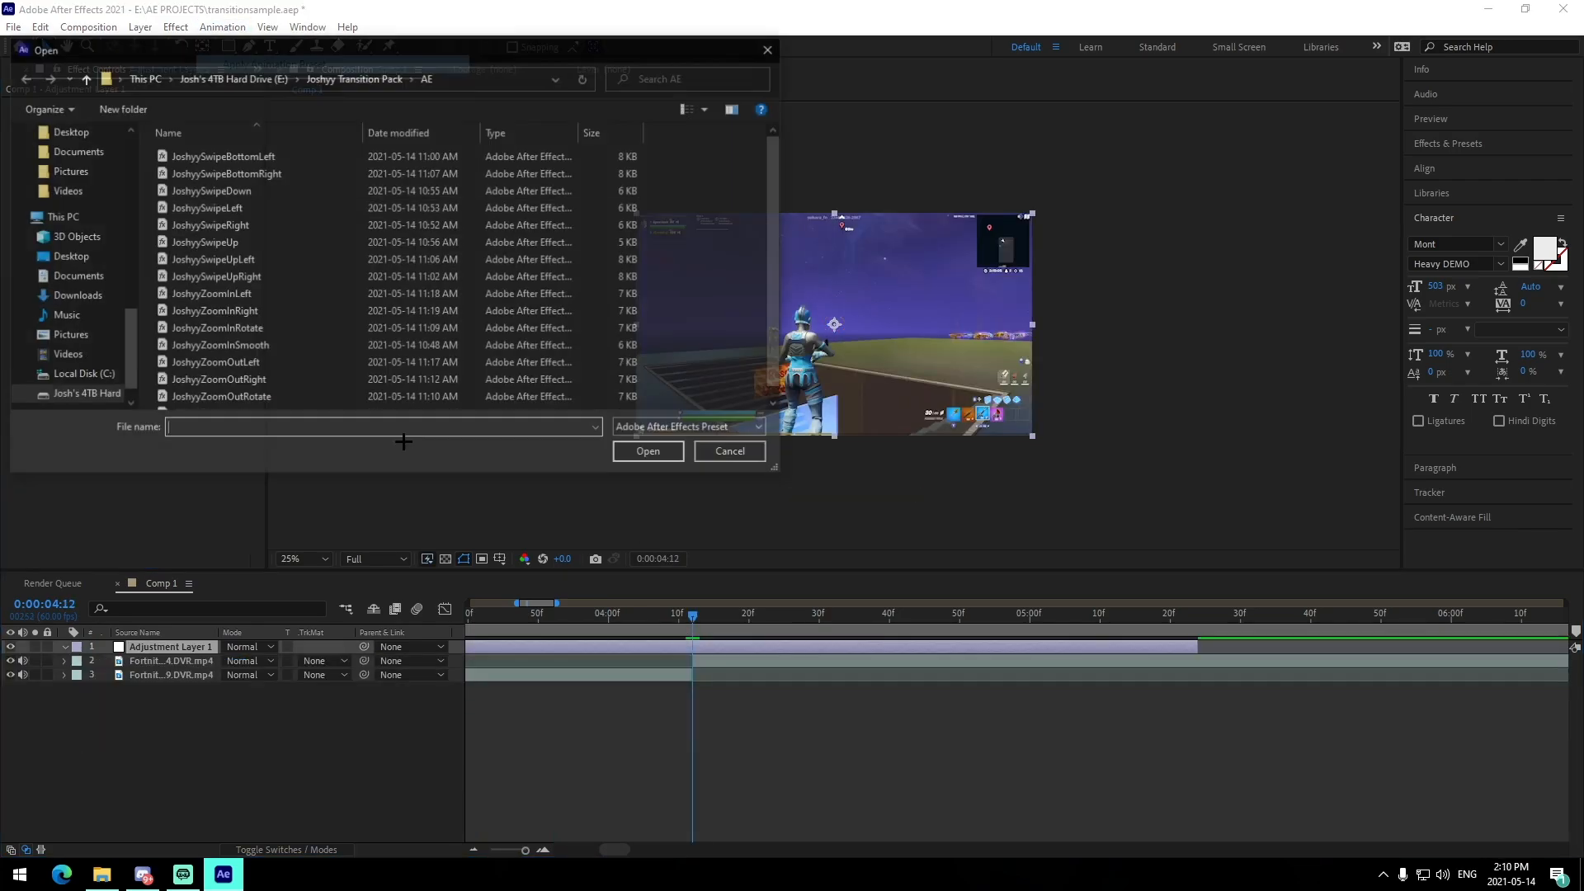
click(288, 403)
click(649, 451)
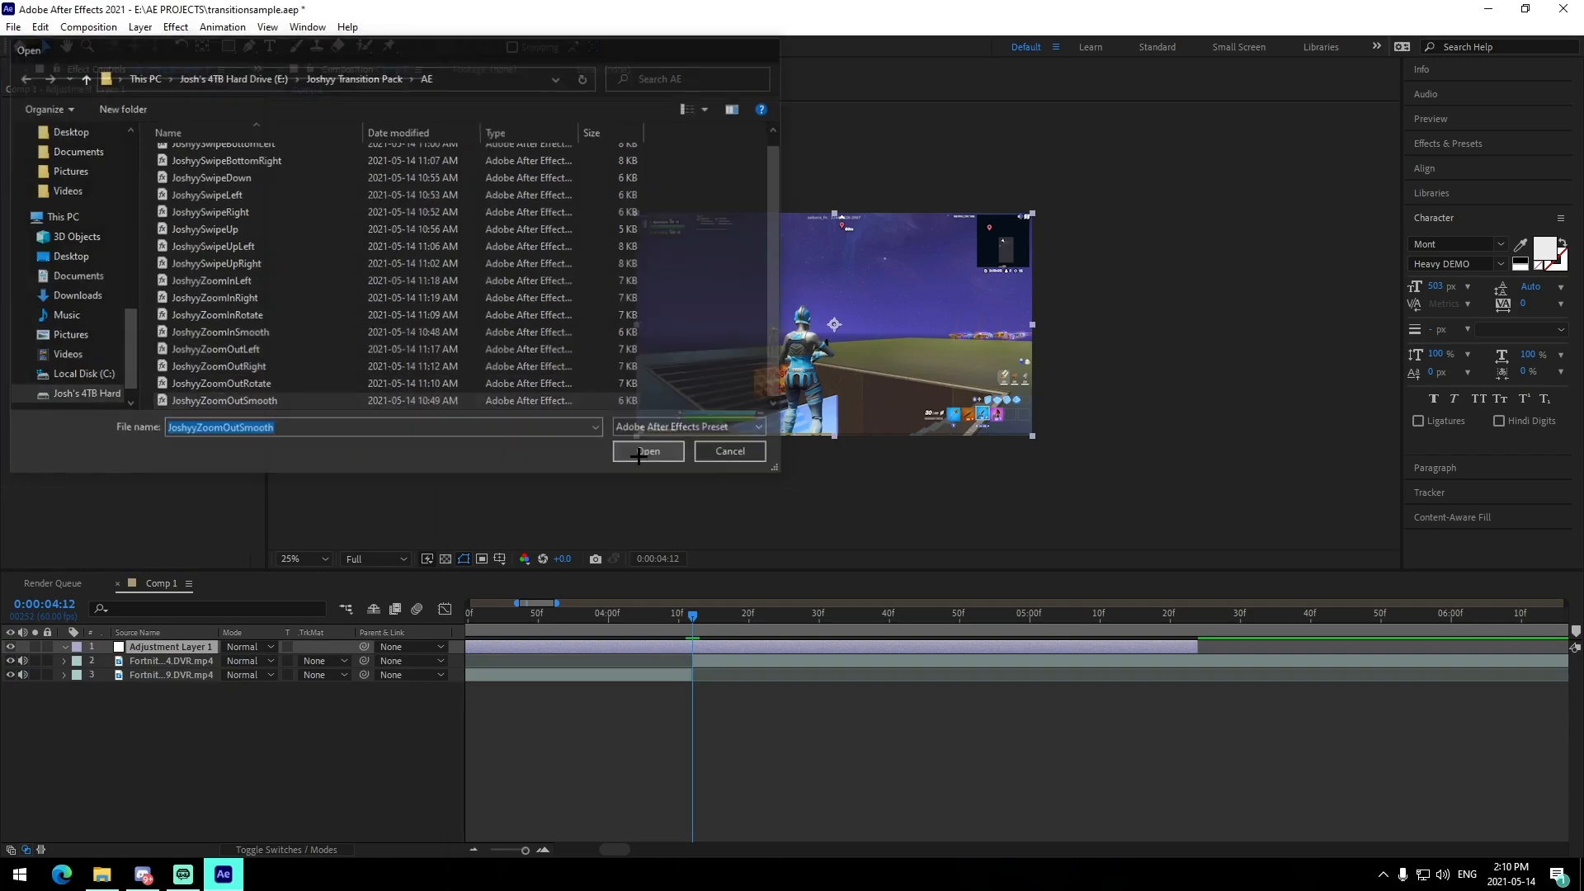
- Reveal the preset's Z Dist, Wrap X and Wrap Y keyframes and shift them earlier so the middle pair meets the clip cut
key(u)
click(796, 676)
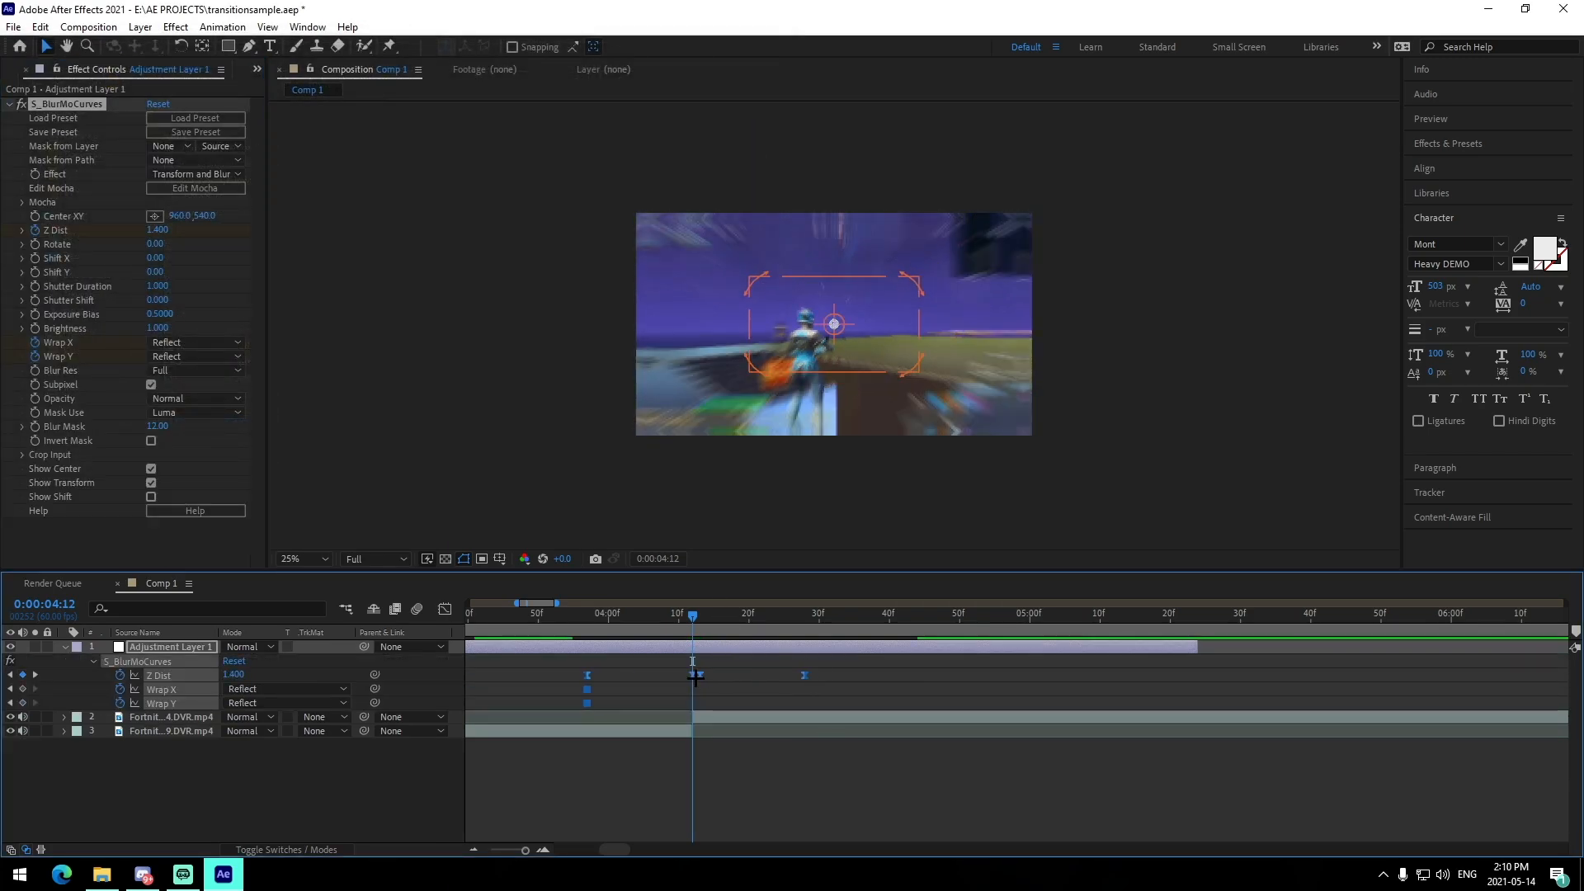
drag(796, 675, 689, 675)
- Preview the smooth zoom-out transition and move the playhead to the Z Dist keyframe at the clip cut, 0:00:04:12
key(j)
key(space)
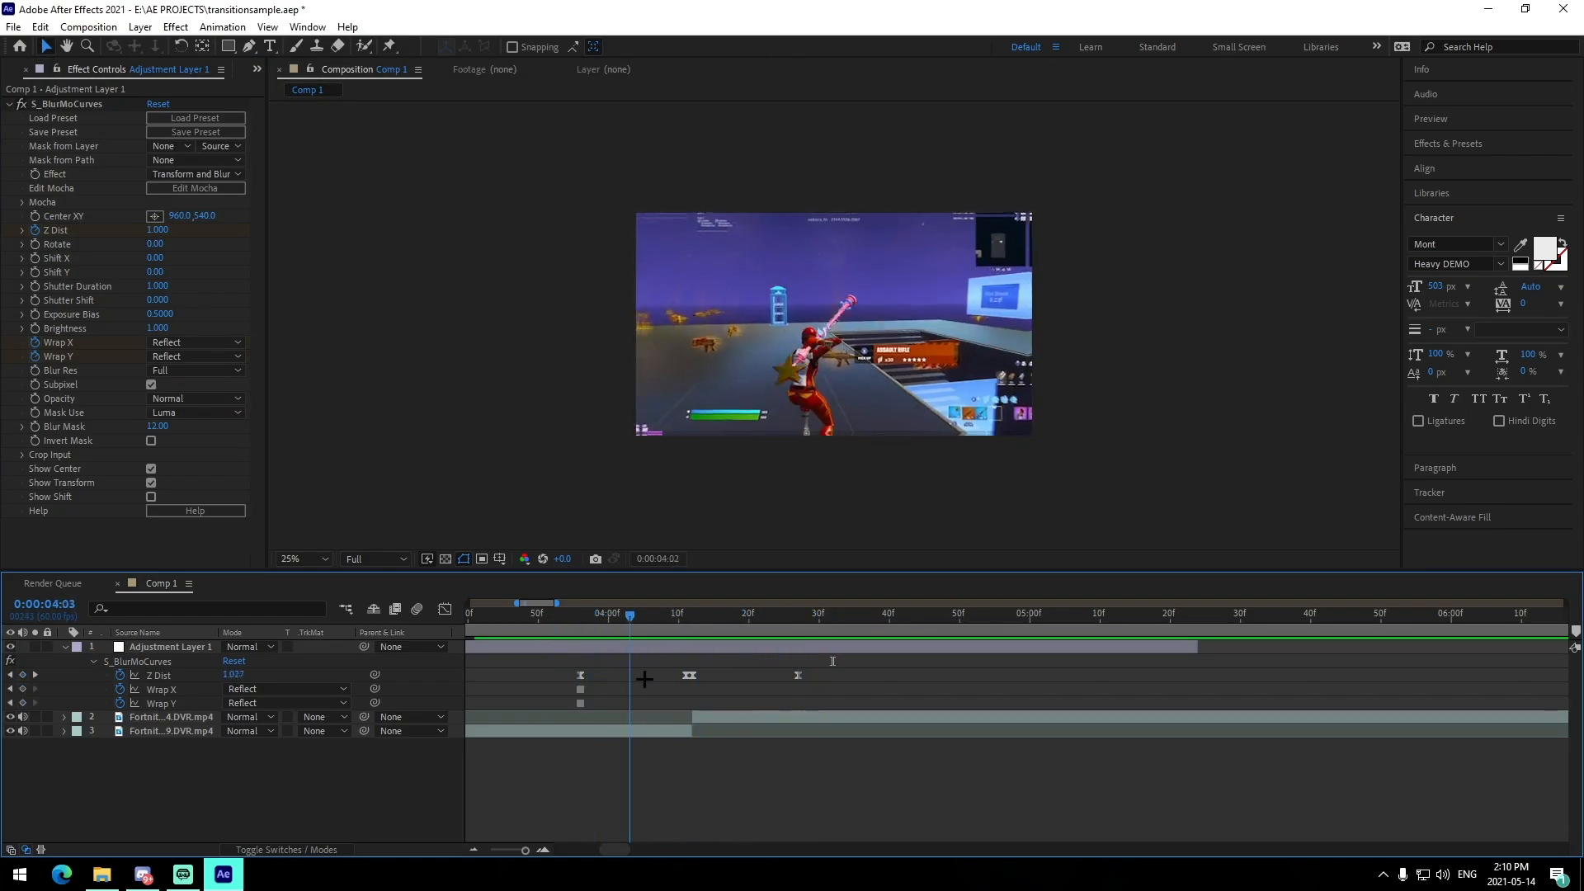
key(k)
key(k)
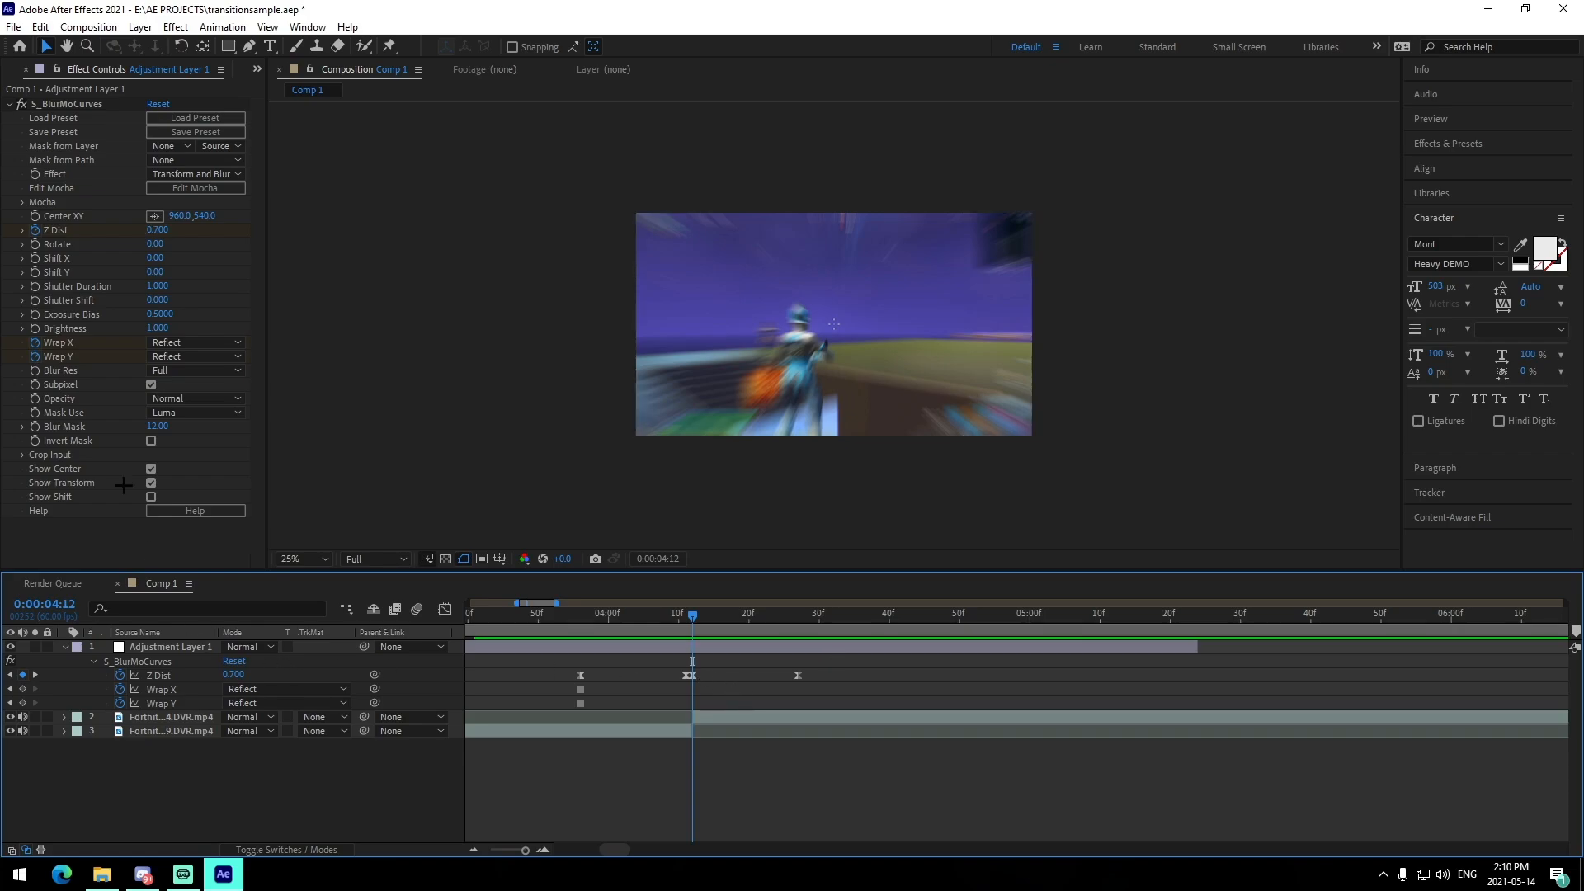
- Cut the smooth zoom-out S_BlurMoCurves effect from the adjustment layer and deselect the layer
right_click(72, 104)
click(124, 135)
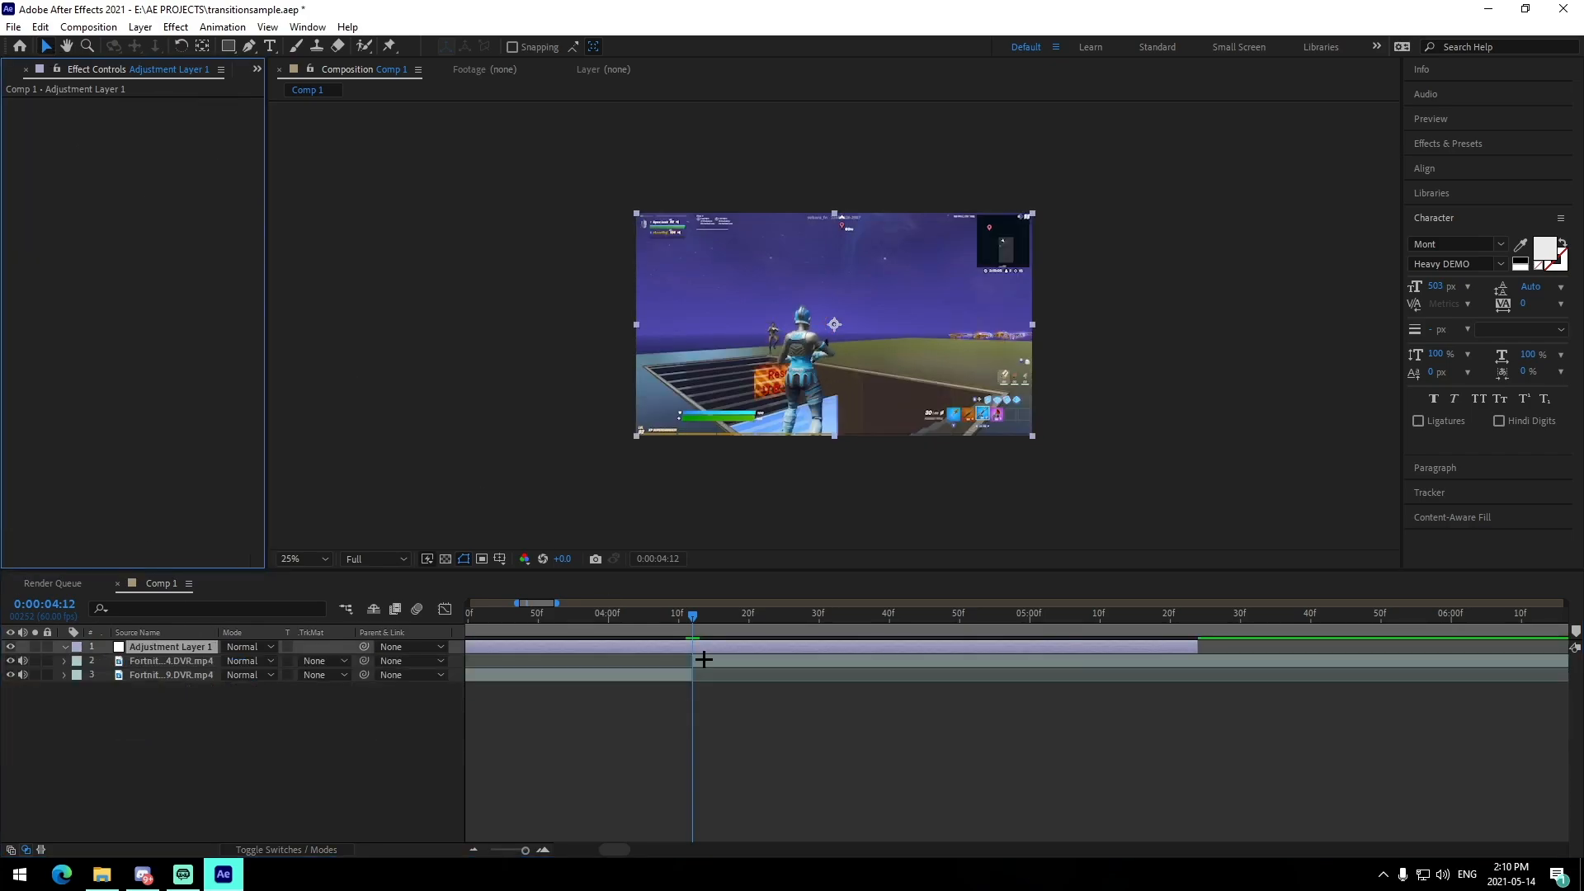
click(208, 27)
click(697, 721)
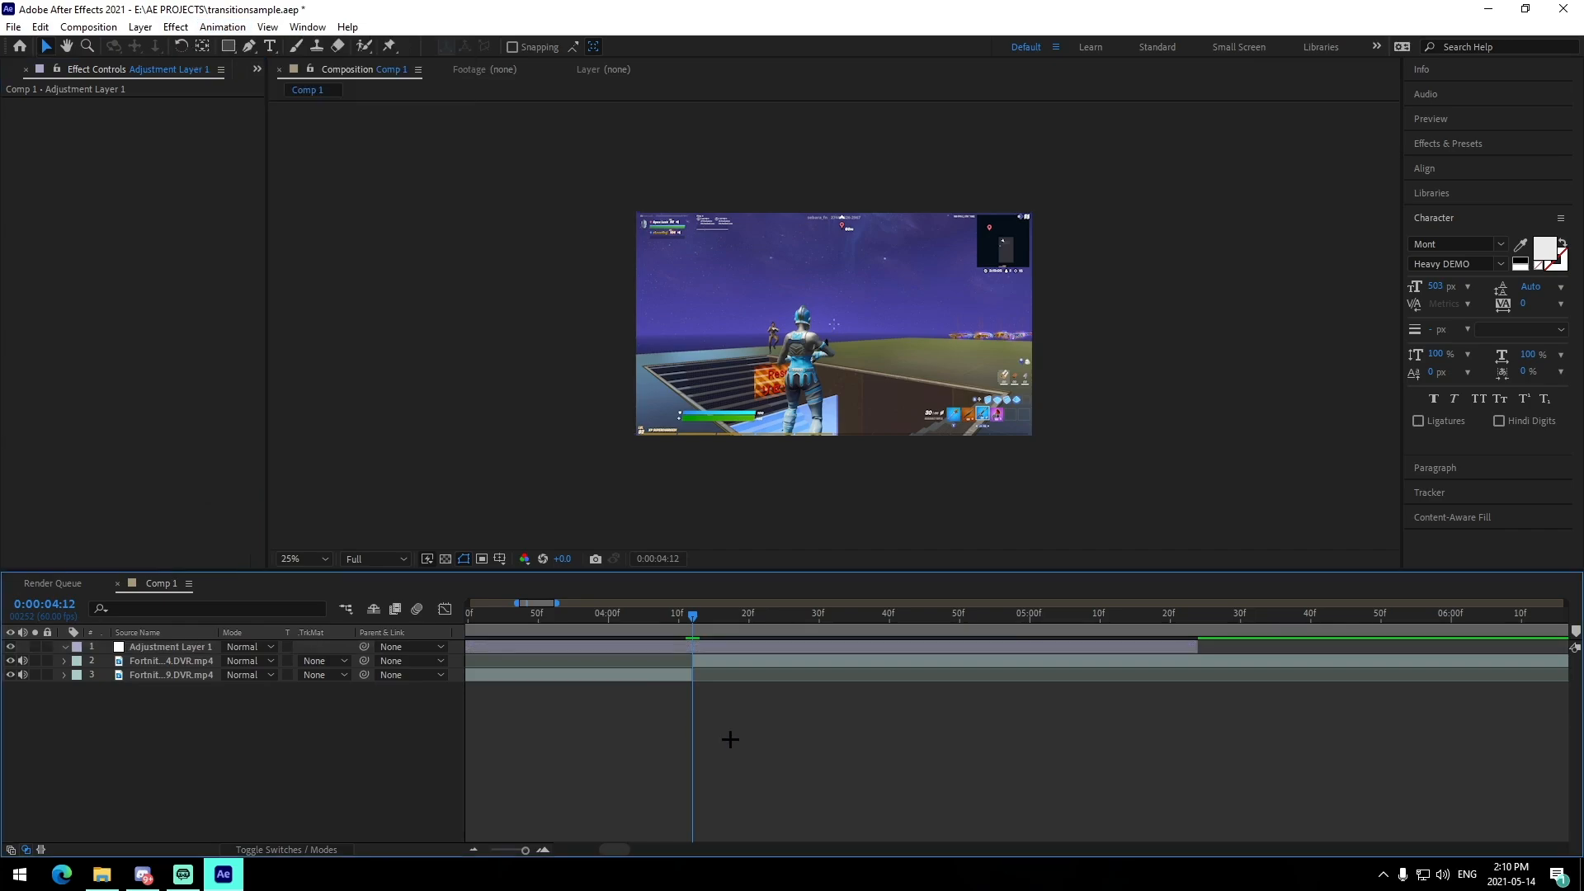
click(475, 849)
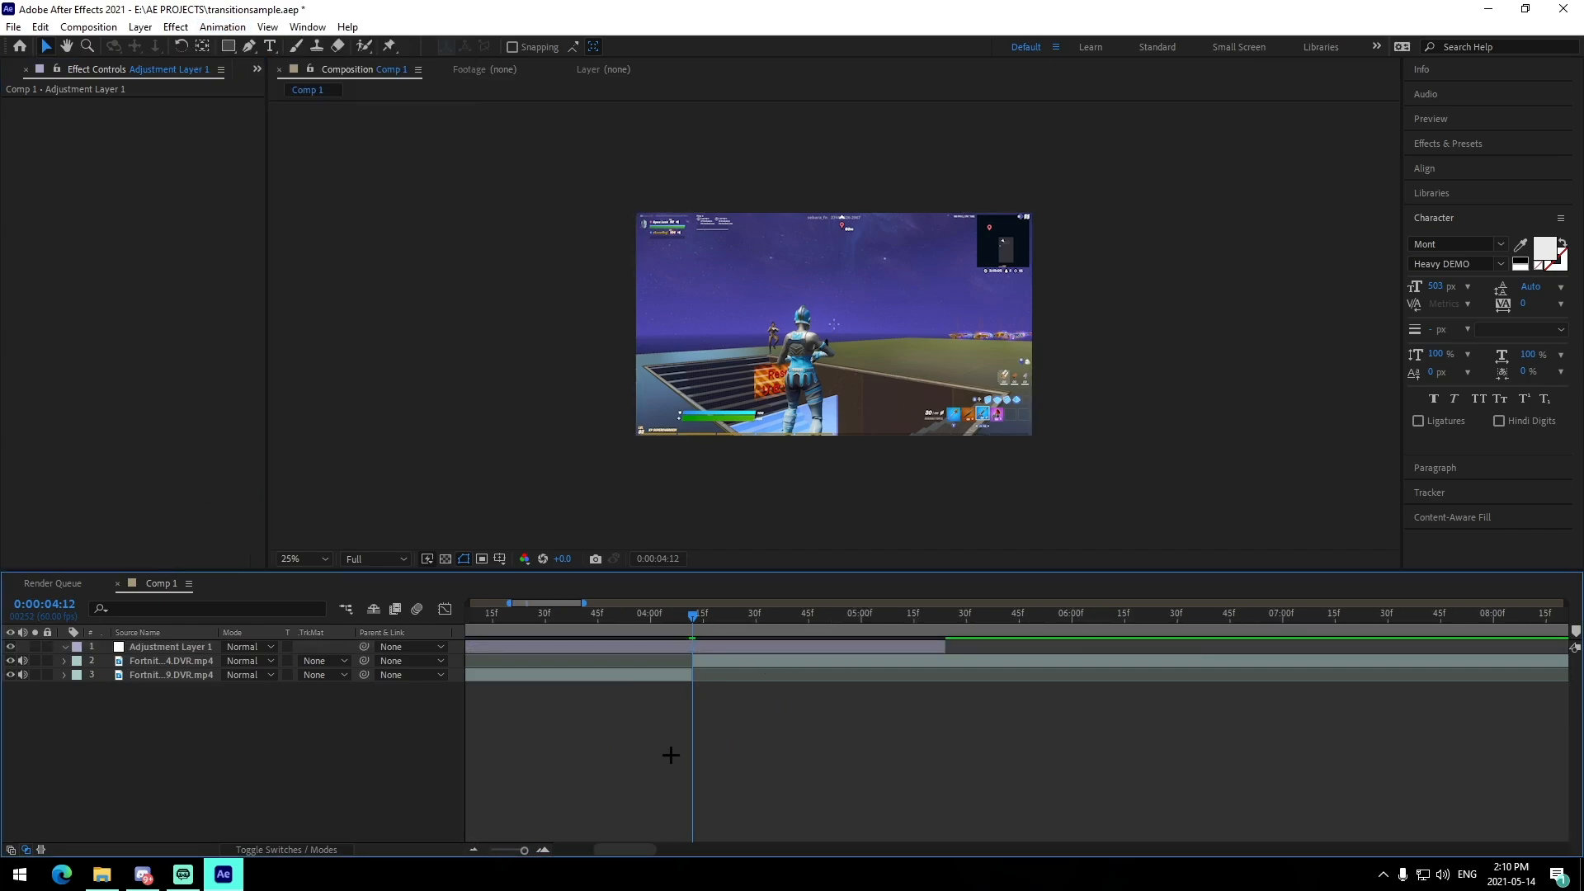